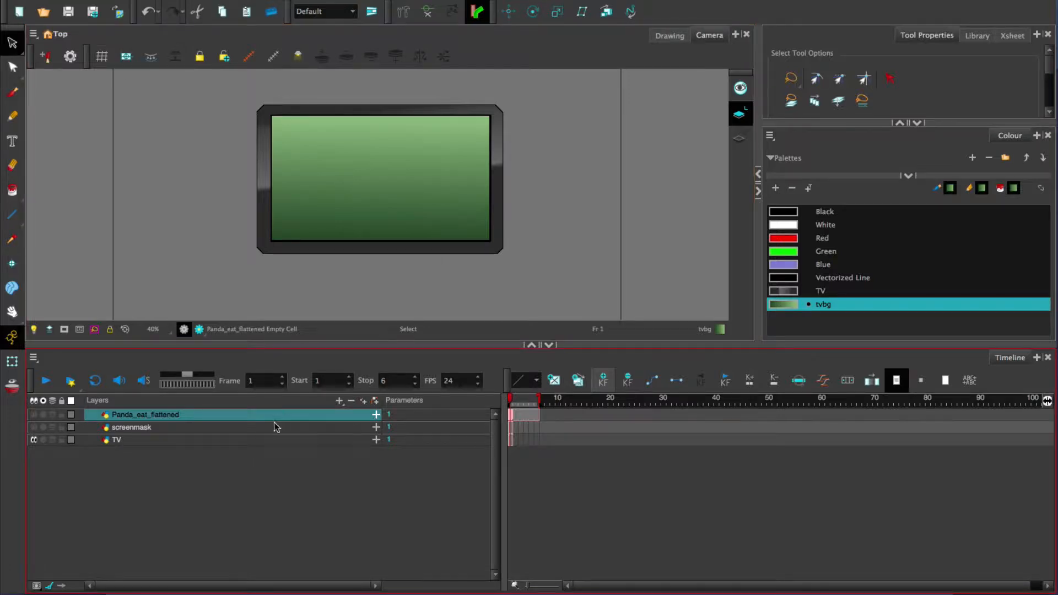
Step: Show the Panda_eat_flattened and screenmask layers, and hide the panda again so only the mask covers the TV
left_click(34, 415)
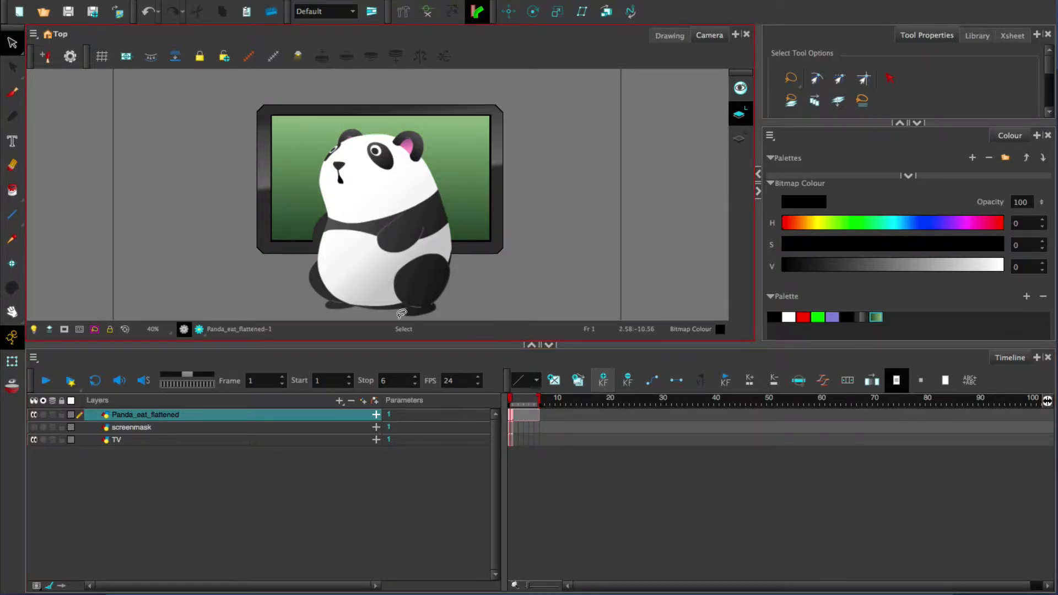
left_click(34, 427)
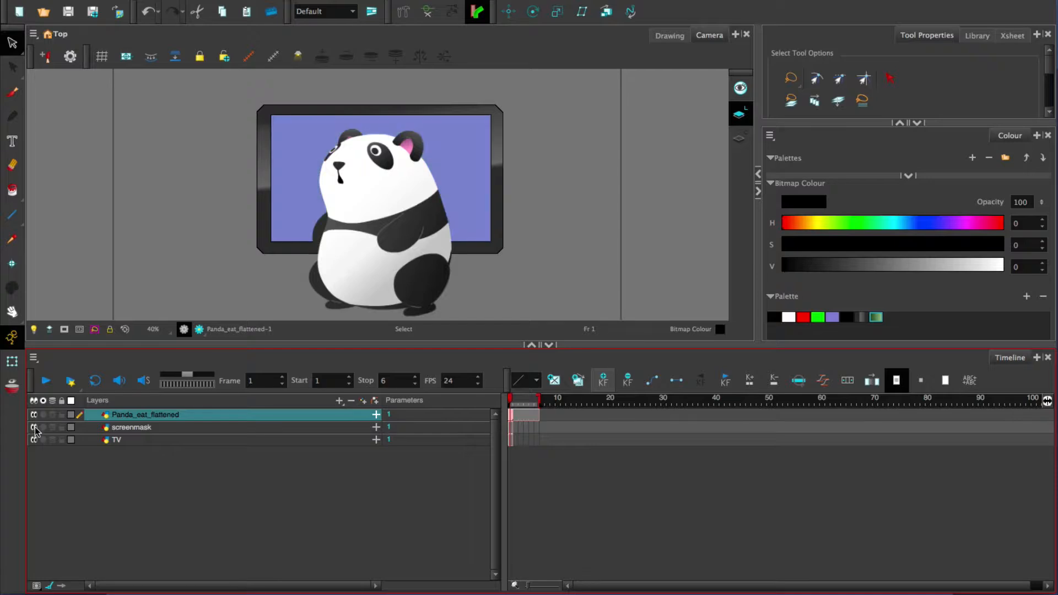
left_click(33, 414)
Step: Try moving the blue screenmask rectangle off the TV screen, and undo the move
left_click(363, 426)
left_click(418, 172)
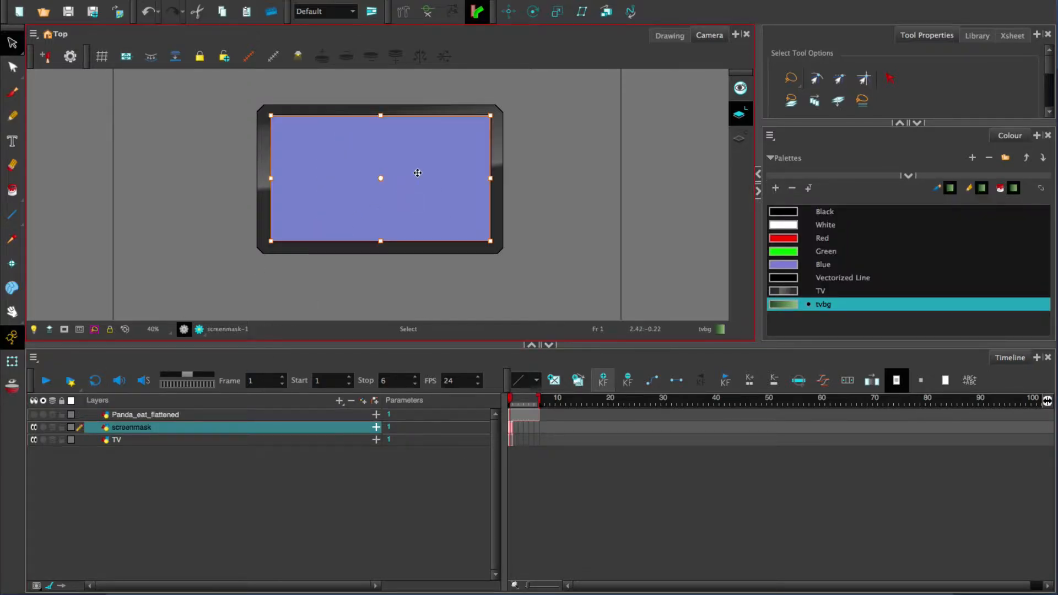
left_click_drag(418, 173, 432, 206)
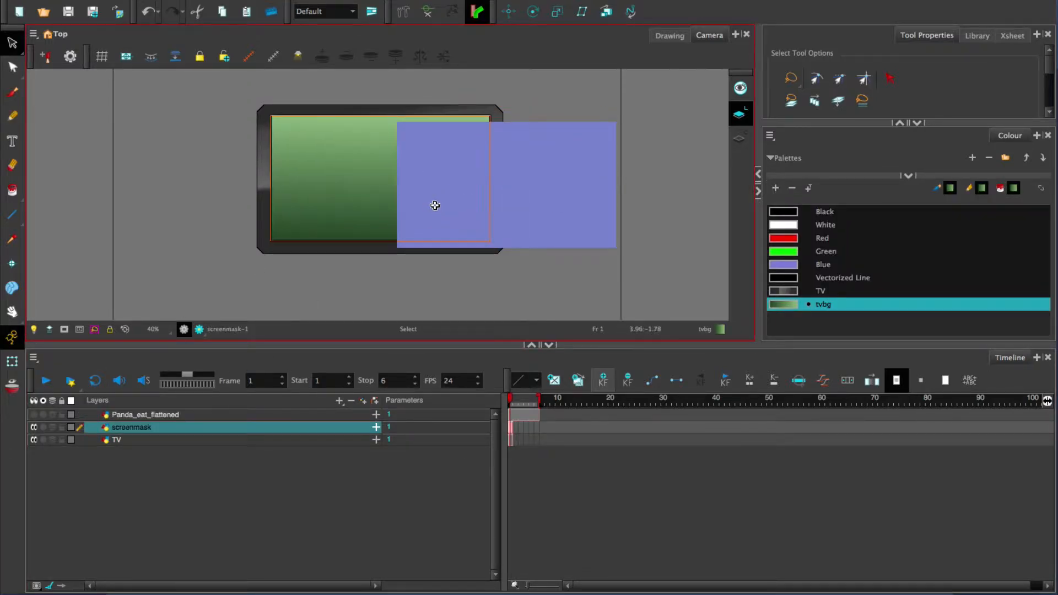
key("super+z")
Step: Add a Cutter effect and nest it under the Panda_eat_flattened layer
left_click(268, 7)
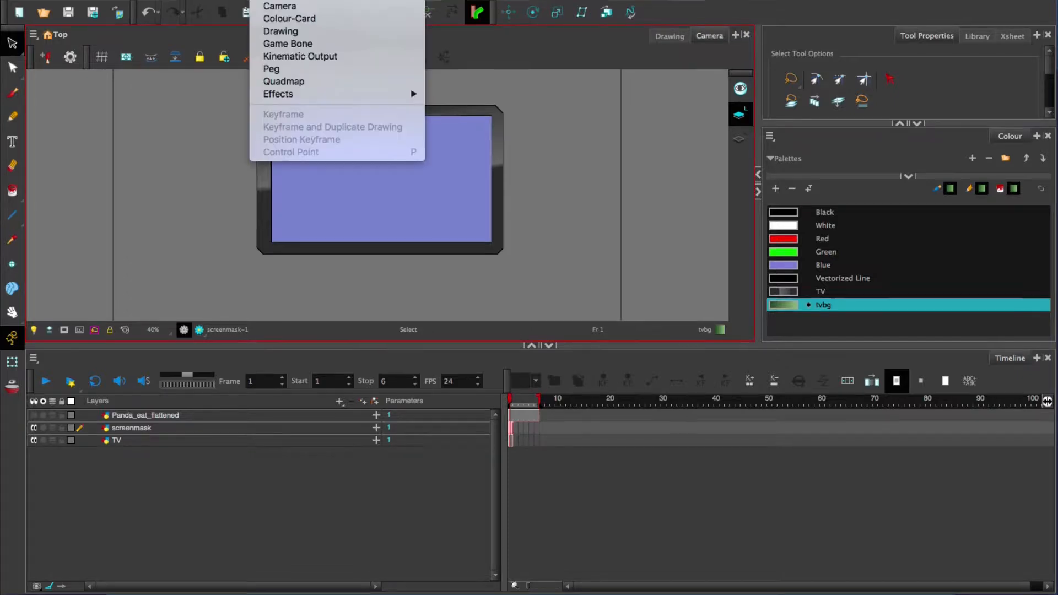
mouse_move(318, 126)
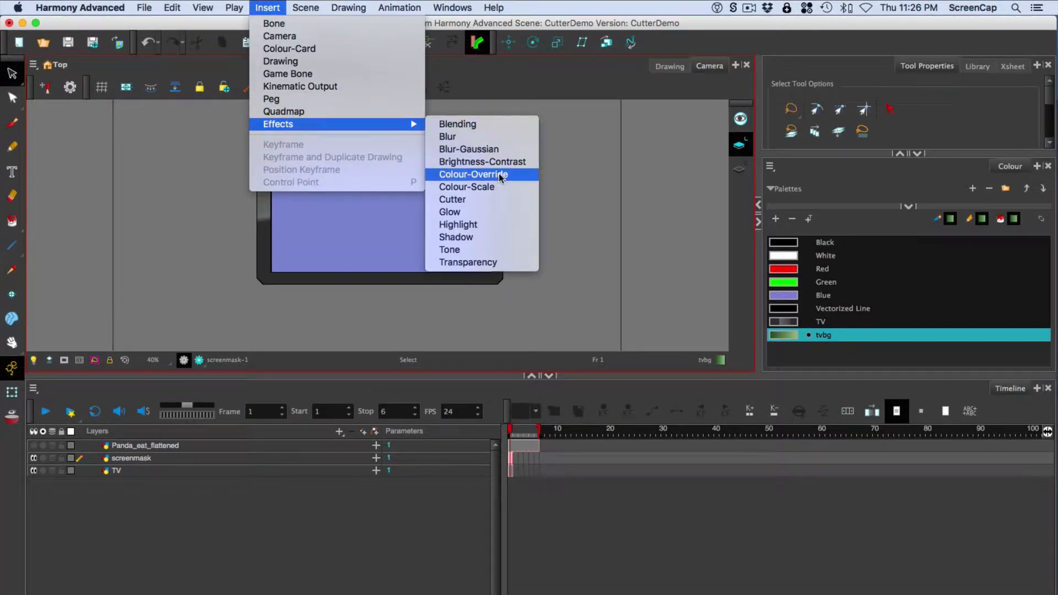
left_click(491, 198)
left_click(180, 468)
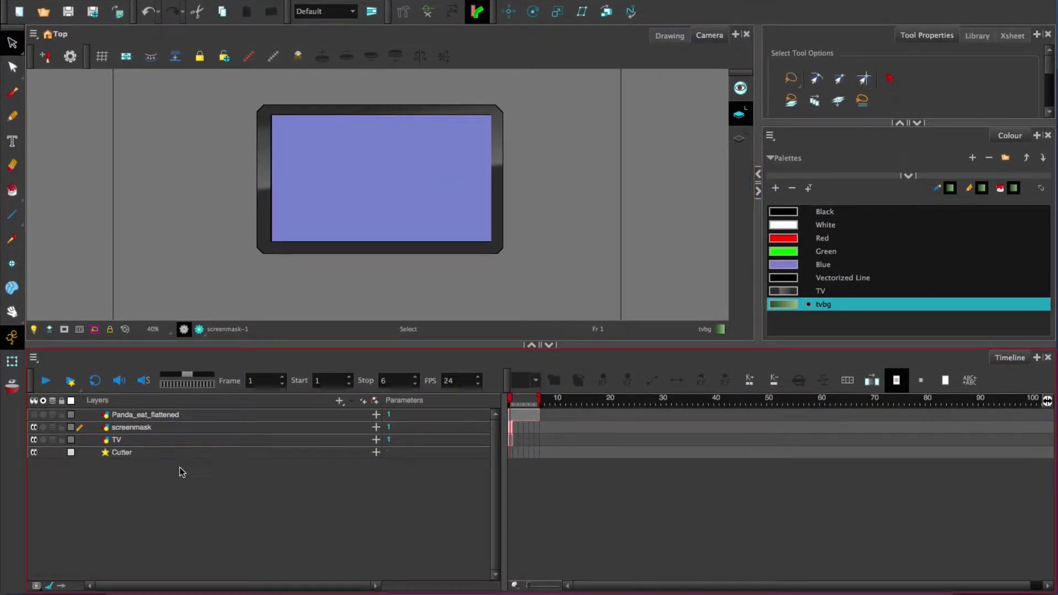
left_click_drag(163, 455, 182, 414)
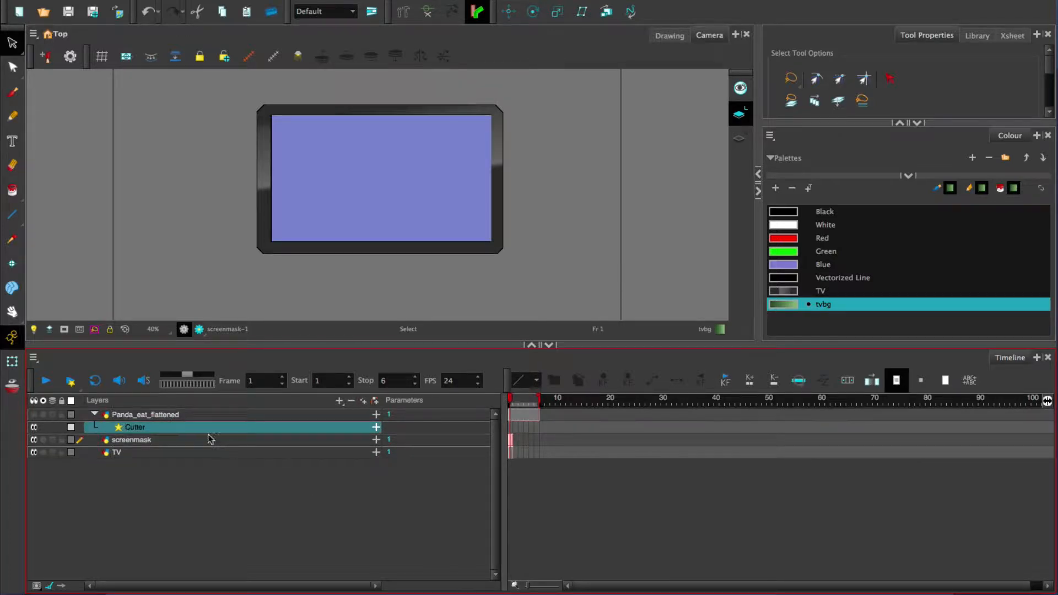
Step: Show the panda layer and assign the screenmask layer as the Cutter effect's matte
left_click(33, 414)
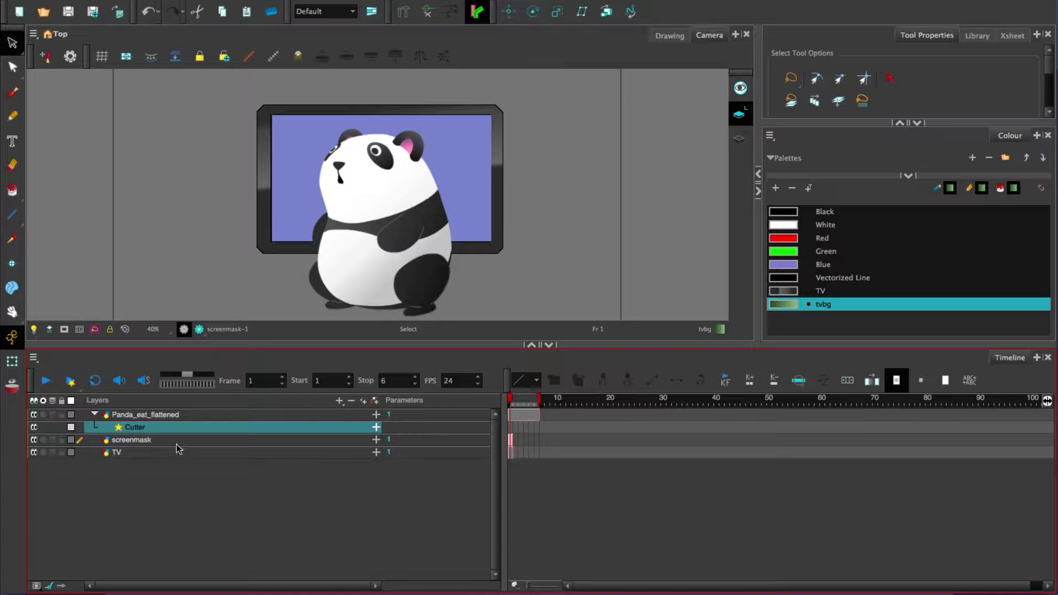
left_click(377, 427)
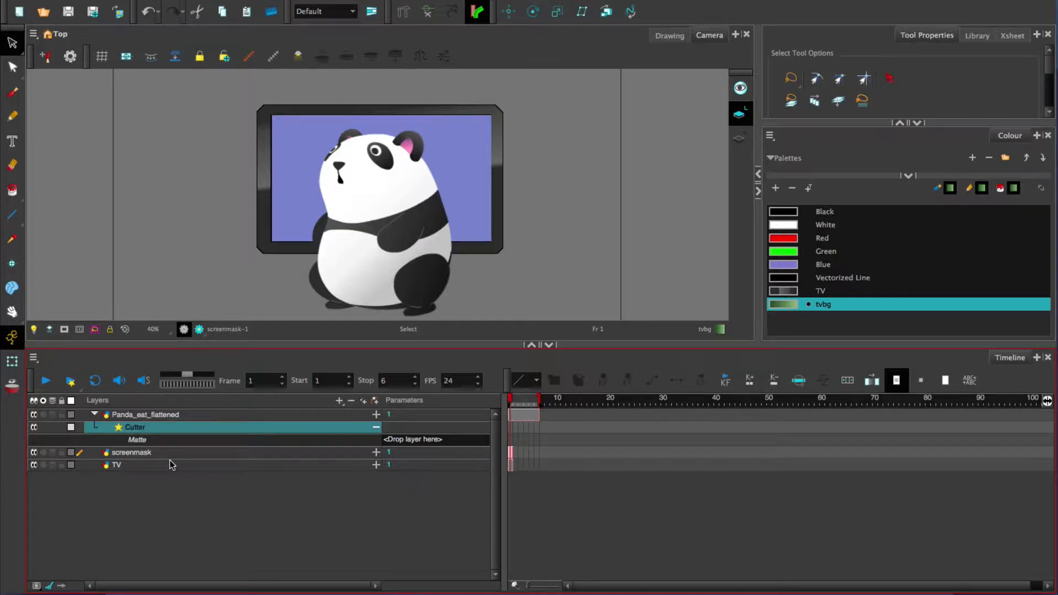
left_click(216, 452)
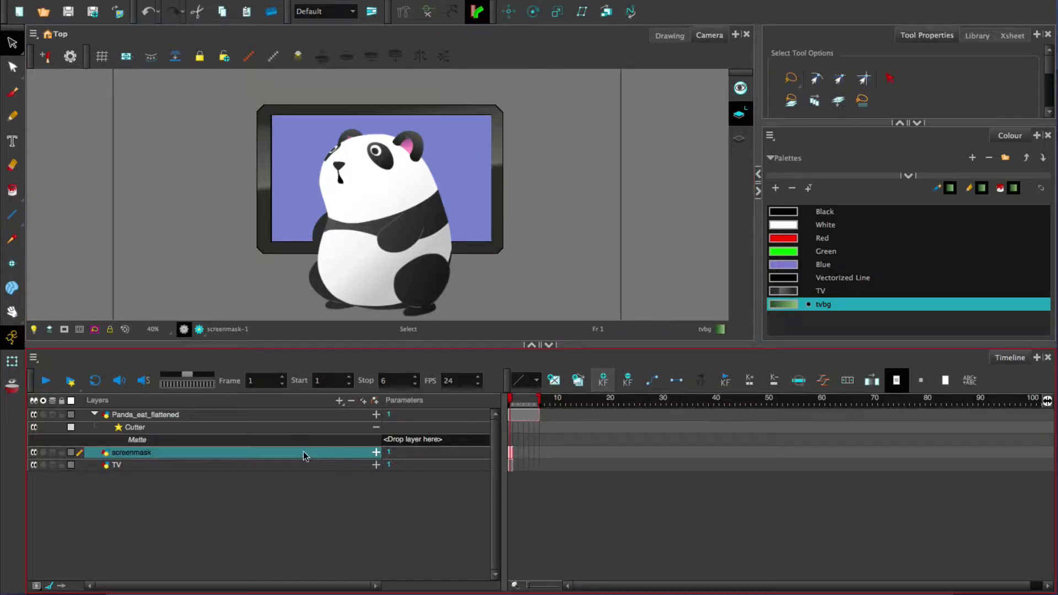
left_click_drag(171, 453, 449, 445)
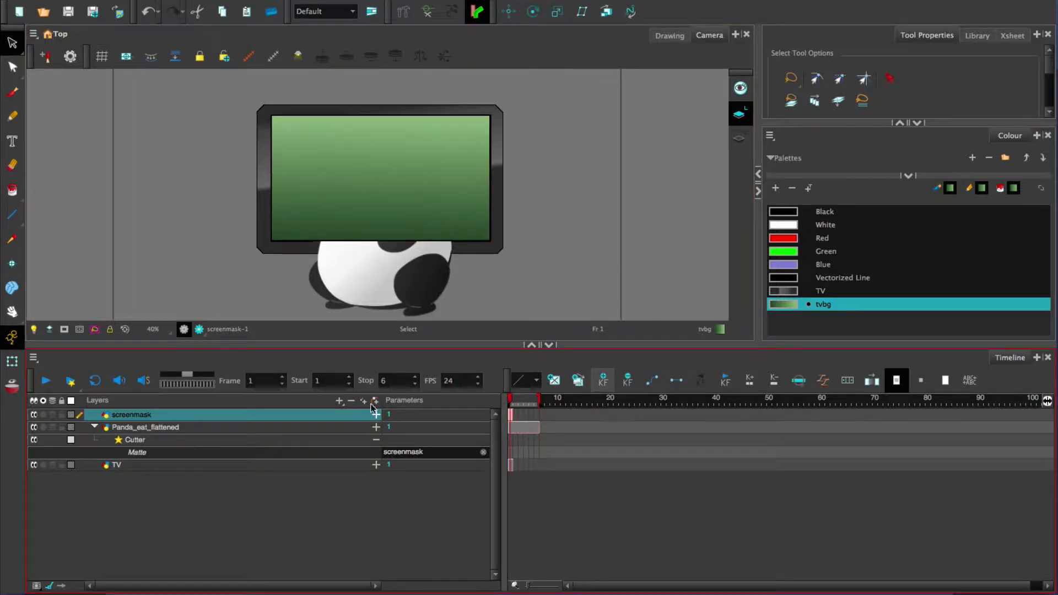
Step: Enable the Inverted option in the Cutter's layer properties and collapse the effect's parameters
left_click(309, 443)
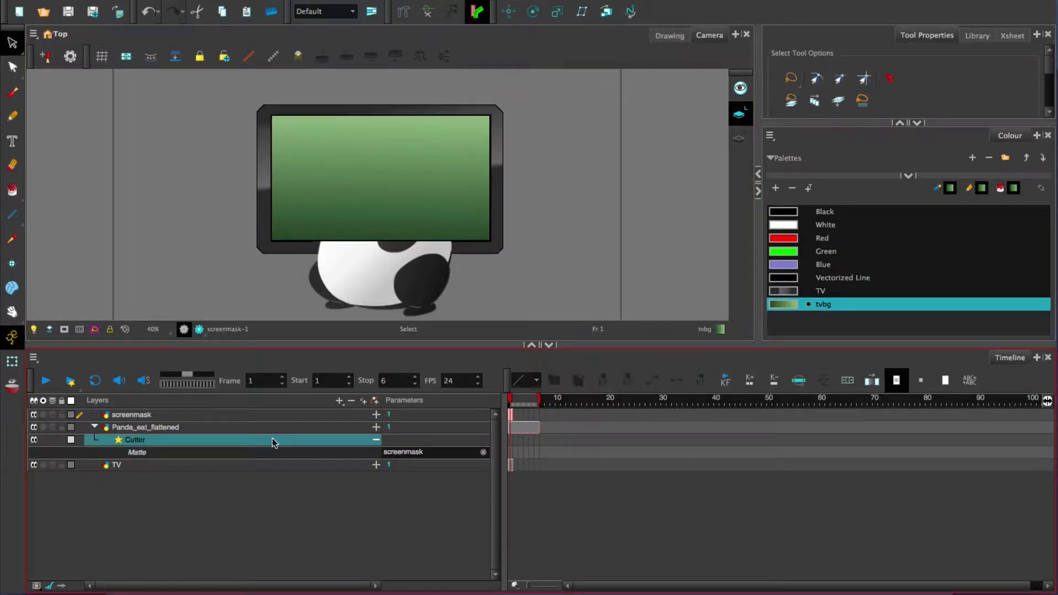
double_click(279, 444)
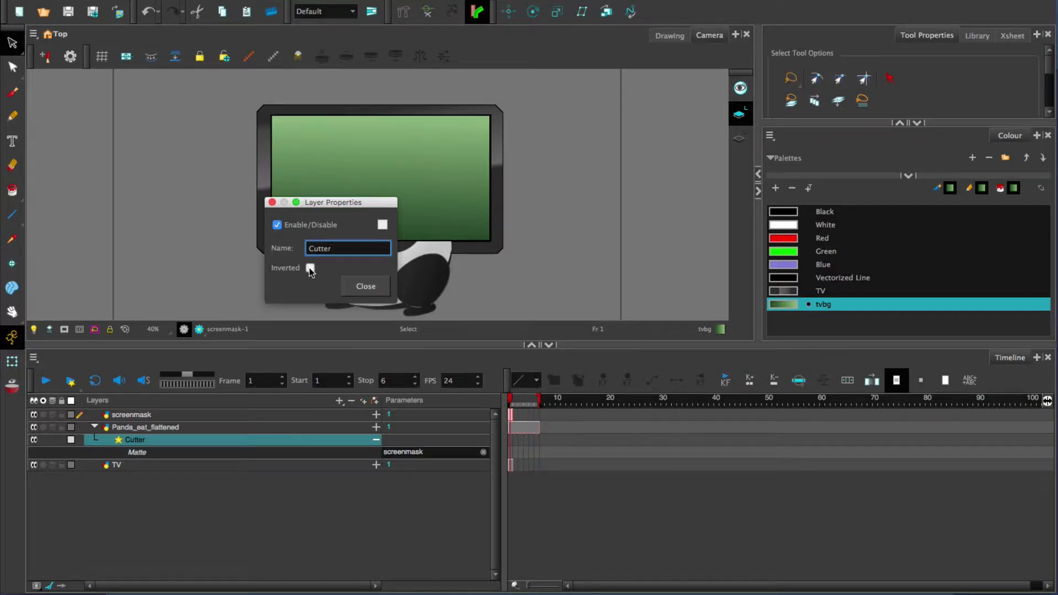
left_click(310, 269)
left_click(364, 286)
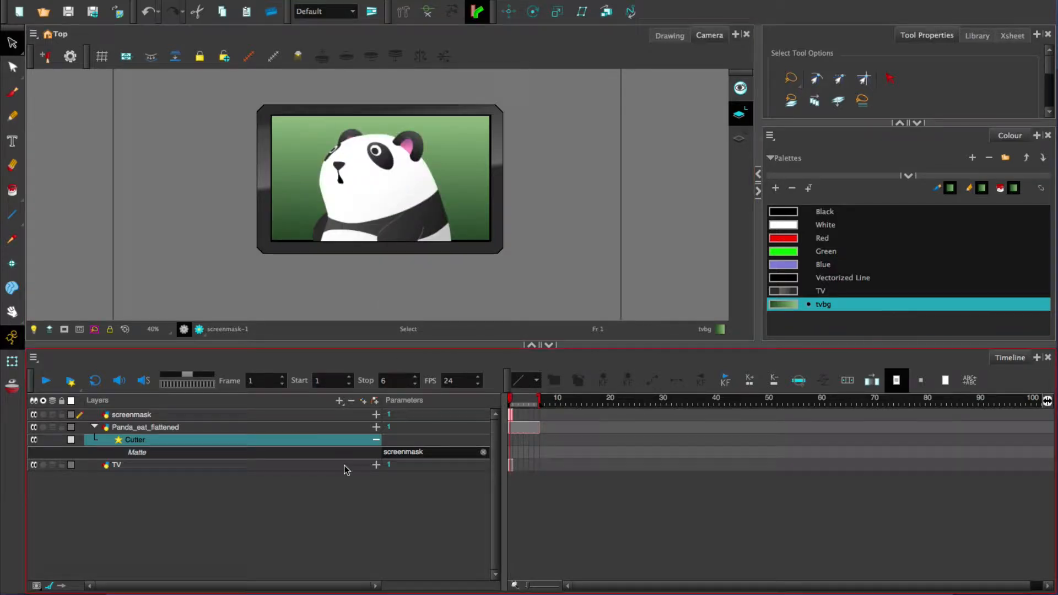
left_click(376, 439)
Step: Reposition the panda drawing slightly to the right and down relative to the TV screen with the Transform tool
left_click(167, 427)
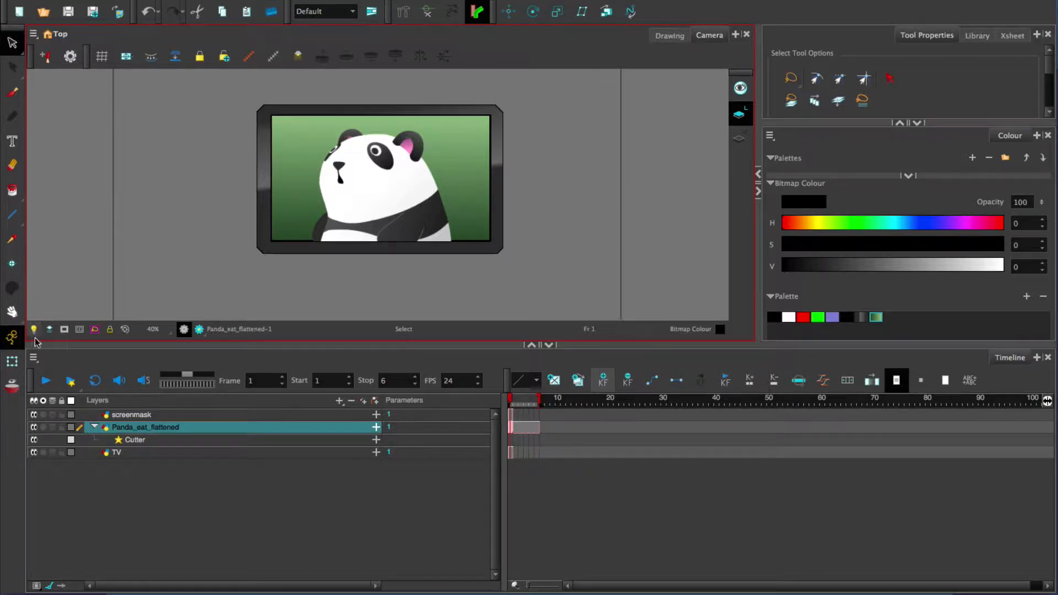
left_click(12, 361)
mouse_move(386, 186)
left_mouse_down()
mouse_move(500, 166)
mouse_move(354, 215)
mouse_move(371, 199)
mouse_move(436, 201)
left_mouse_up()
left_click(571, 194)
left_click(468, 183)
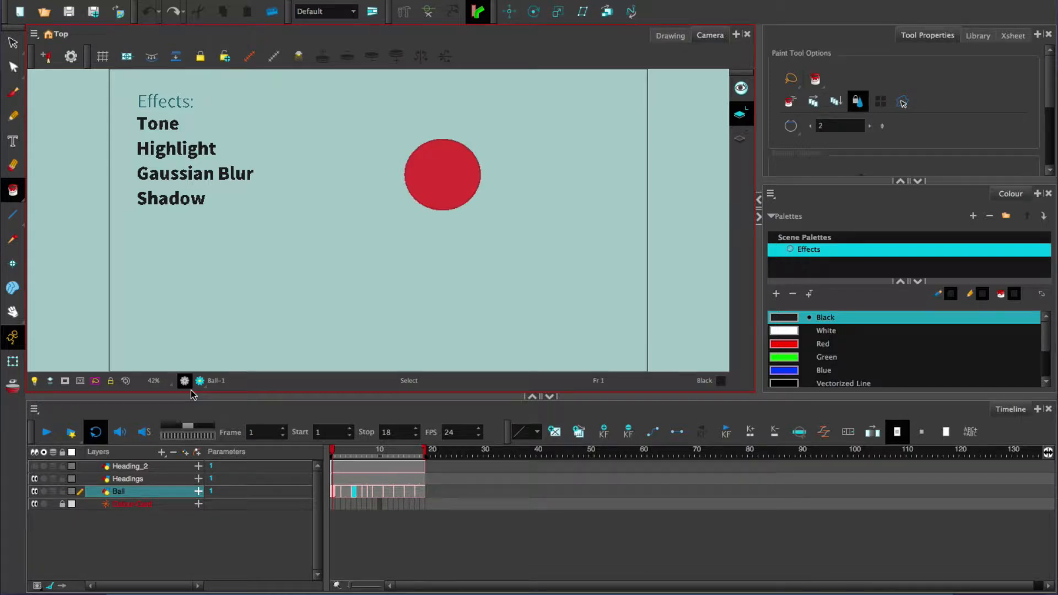
Step: Play back the bouncing ball animation, stop it and return to frame 1
left_click(46, 432)
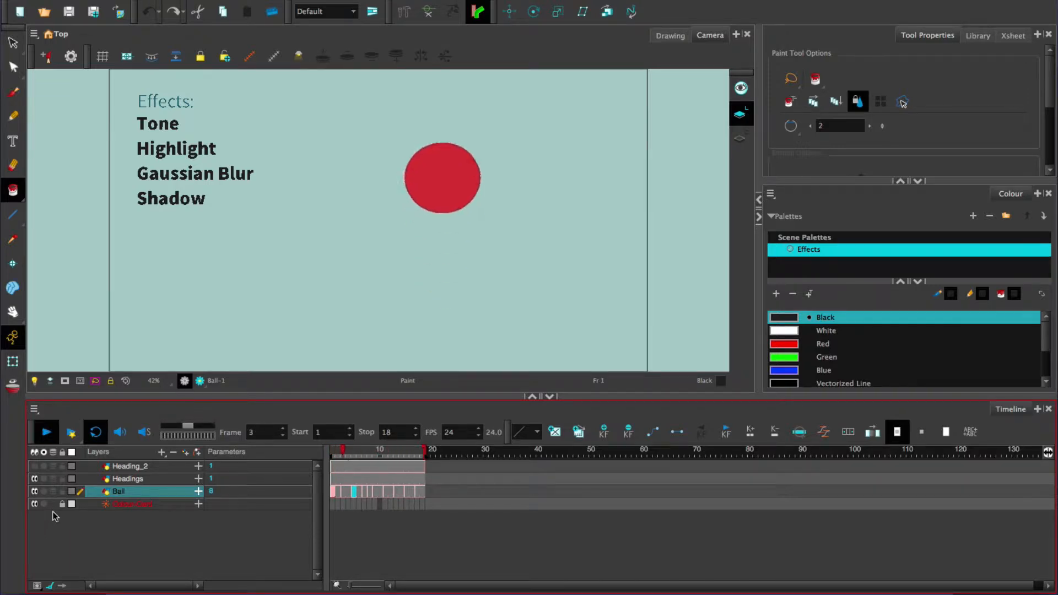
left_click(48, 428)
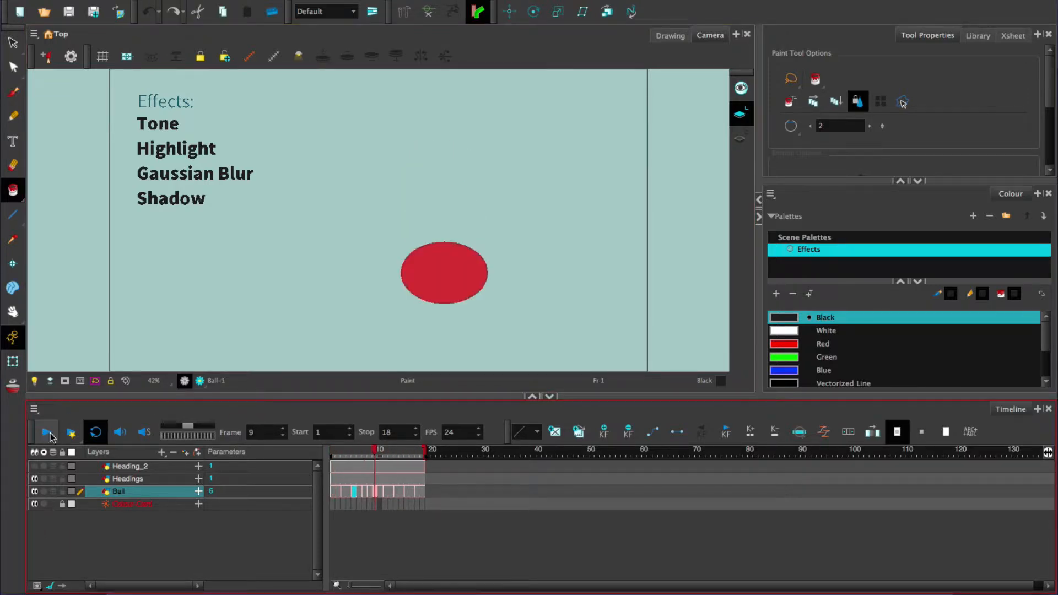
left_click(329, 457)
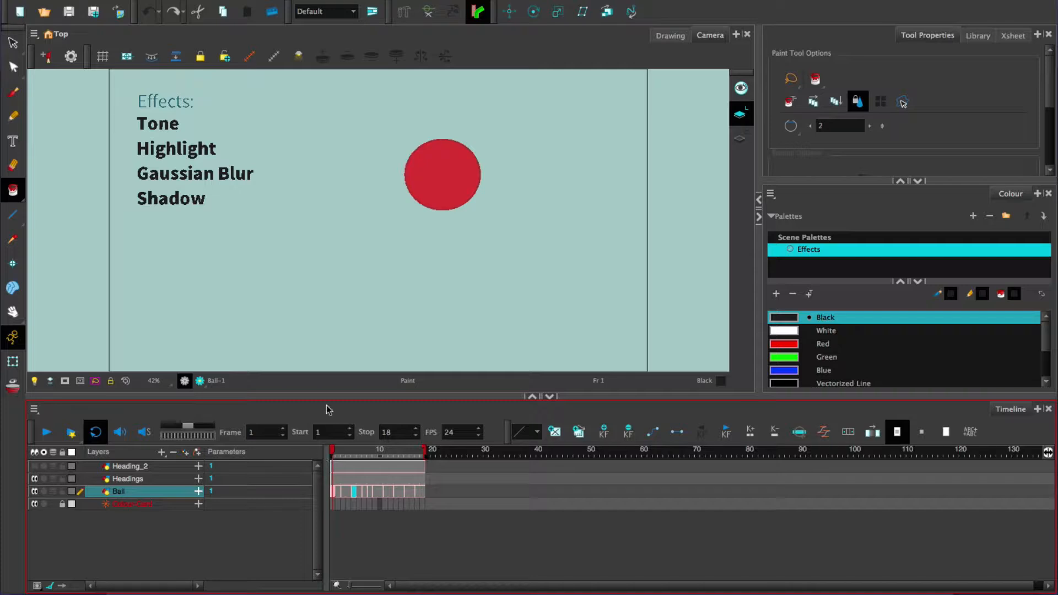
Step: Draw a curved invisible stroke across the lower part of the red ball with the Stroke tool
left_click(14, 191)
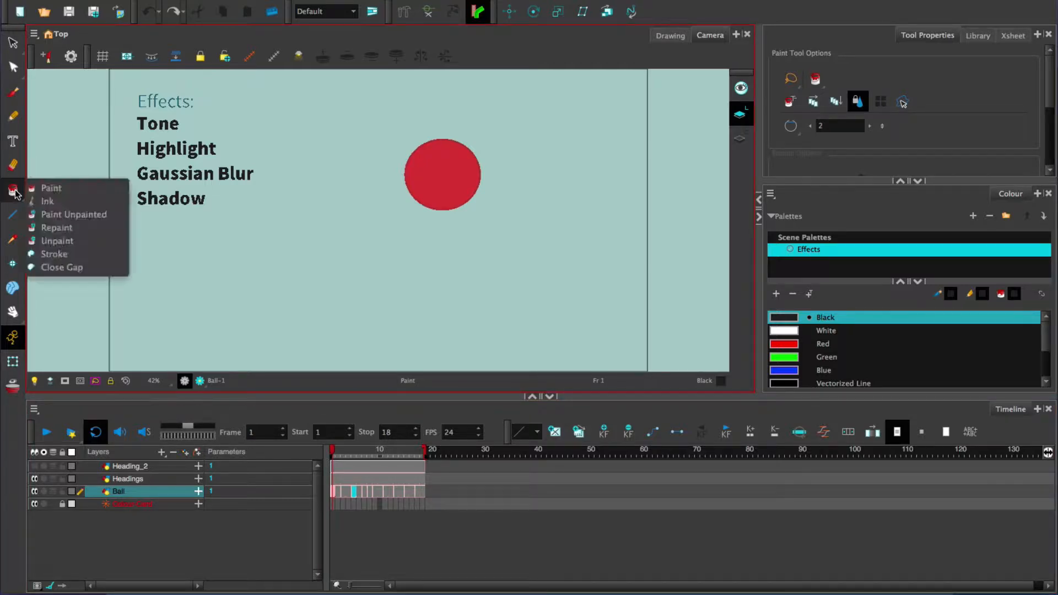
left_click(55, 254)
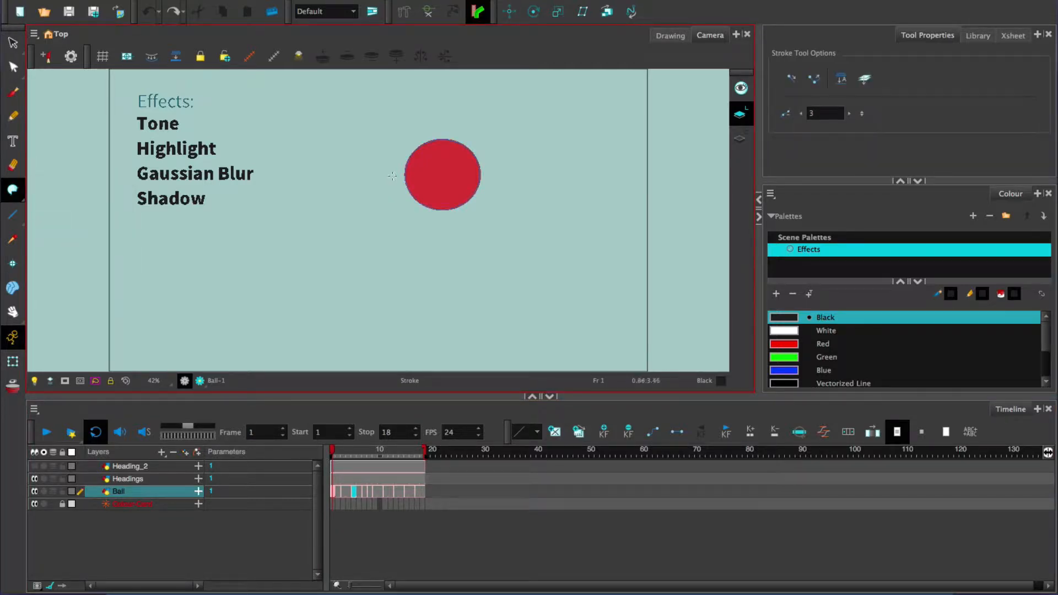
mouse_move(412, 191)
left_mouse_down()
mouse_move(452, 194)
mouse_move(476, 160)
mouse_move(470, 136)
left_mouse_up()
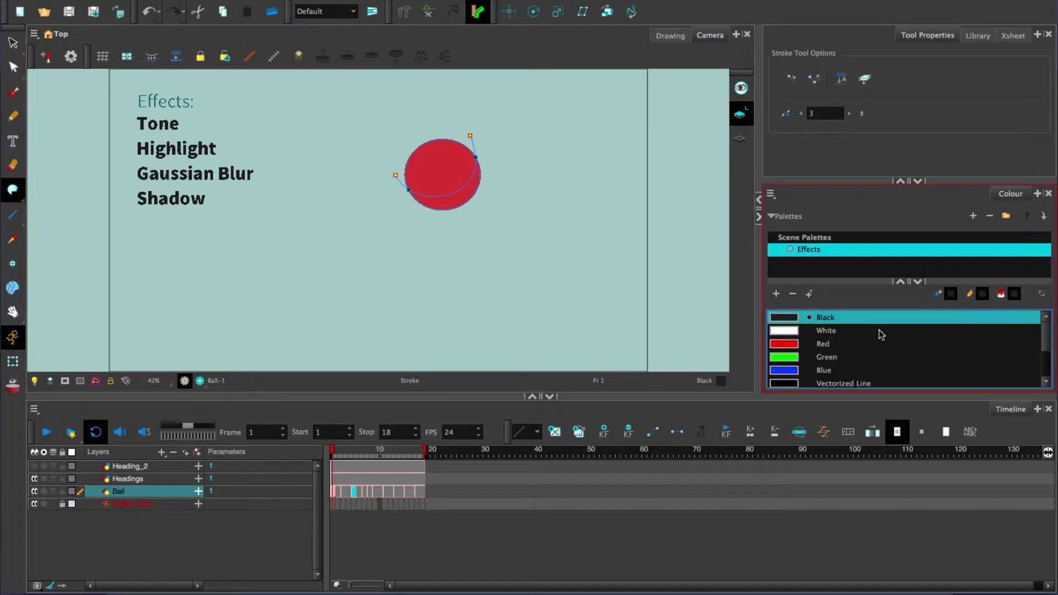
Step: Add a new swatch based on Red to the Effects palette and change its colour to a dark muted maroon
left_click(792, 345)
left_click(775, 293)
double_click(792, 370)
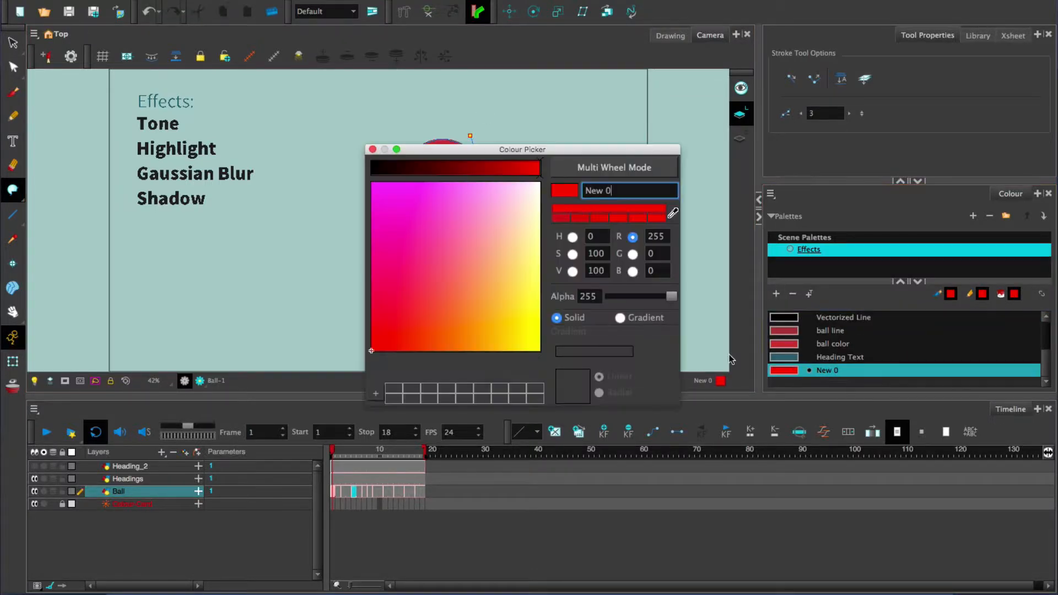
left_click(397, 277)
left_click(572, 237)
left_click_drag(411, 267, 450, 285)
left_click(372, 150)
Step: Switch to the Paint tool and toggle off the display of stroke outlines
left_click(12, 190)
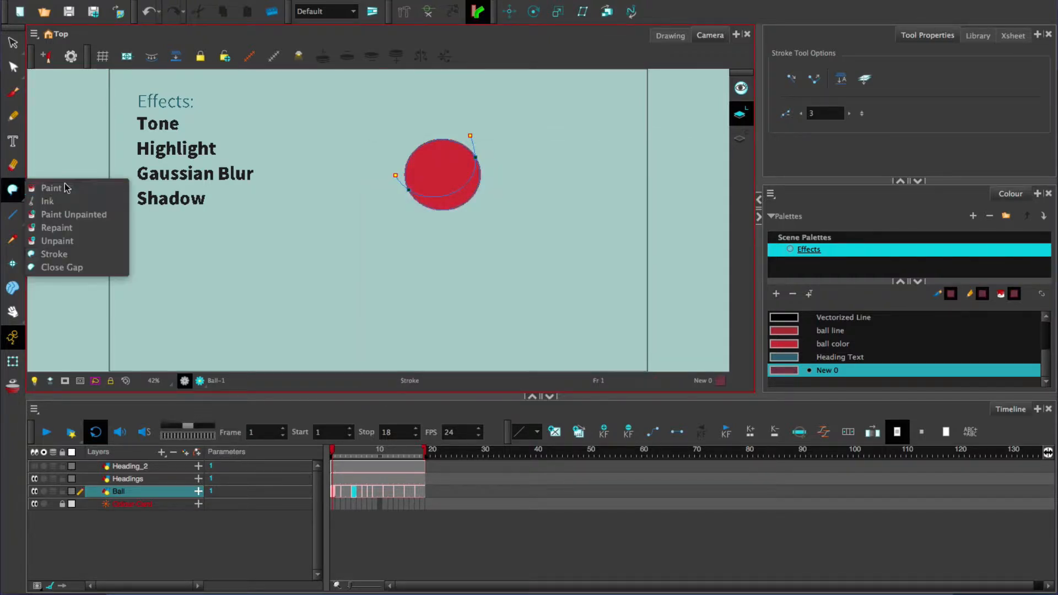
left_click(50, 184)
key("k")
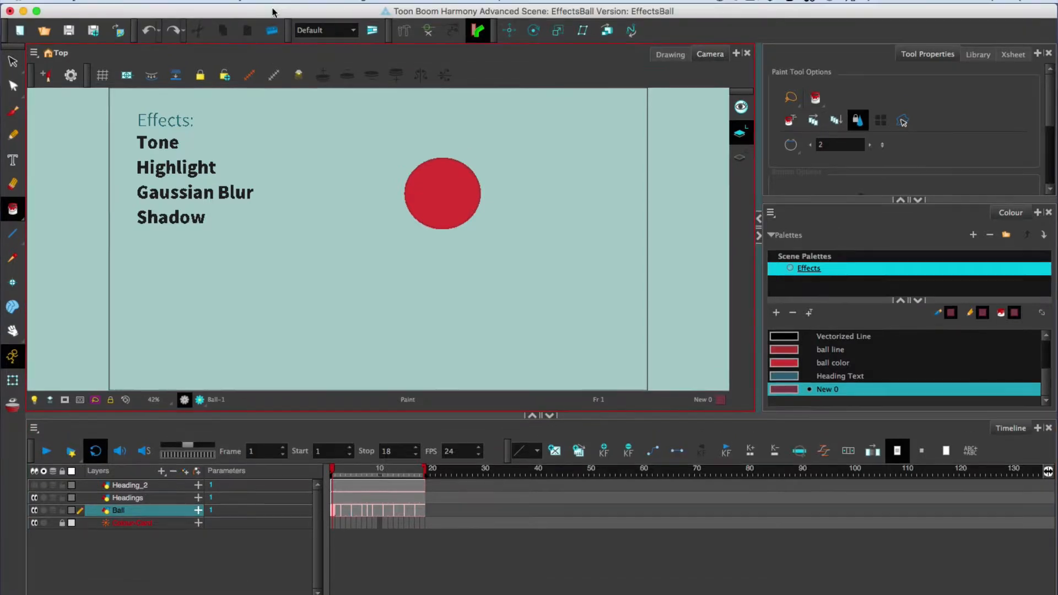
Step: Add a Tone effect nested under the Ball layer and expand its parameters to review them
left_click(267, 8)
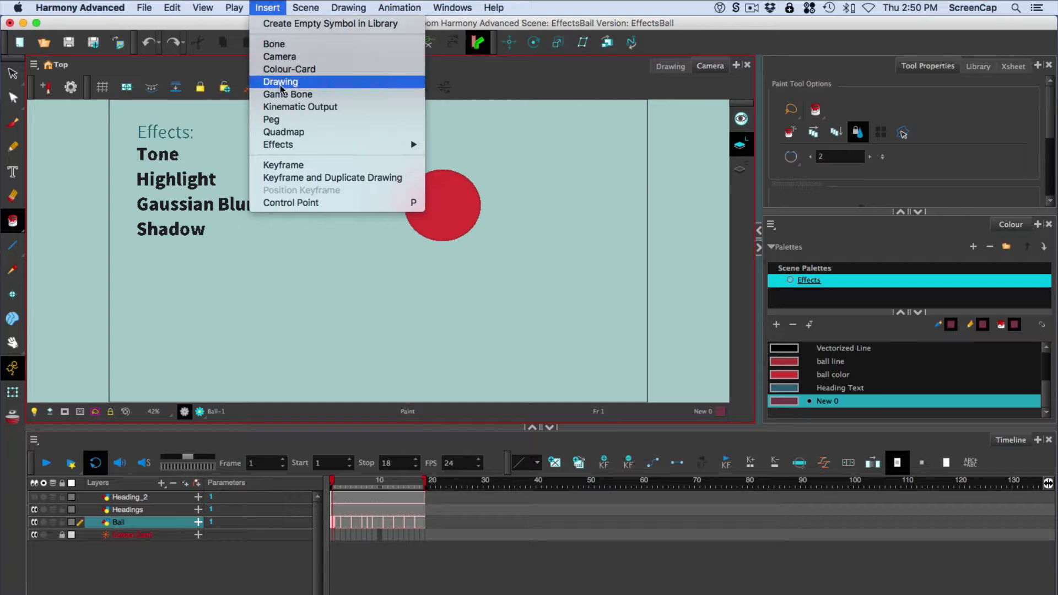
mouse_move(291, 146)
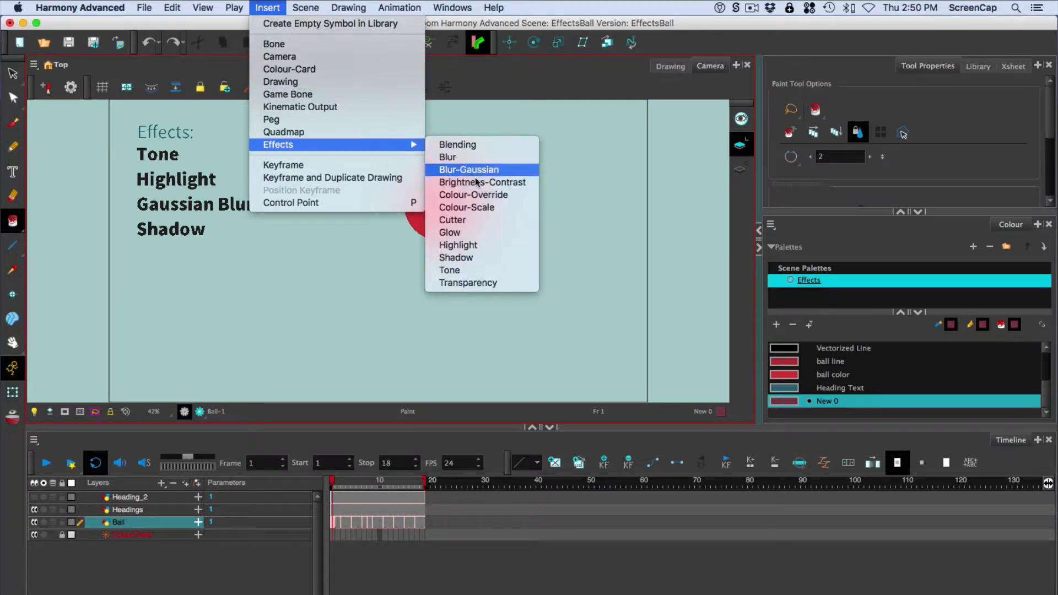
left_click(505, 270)
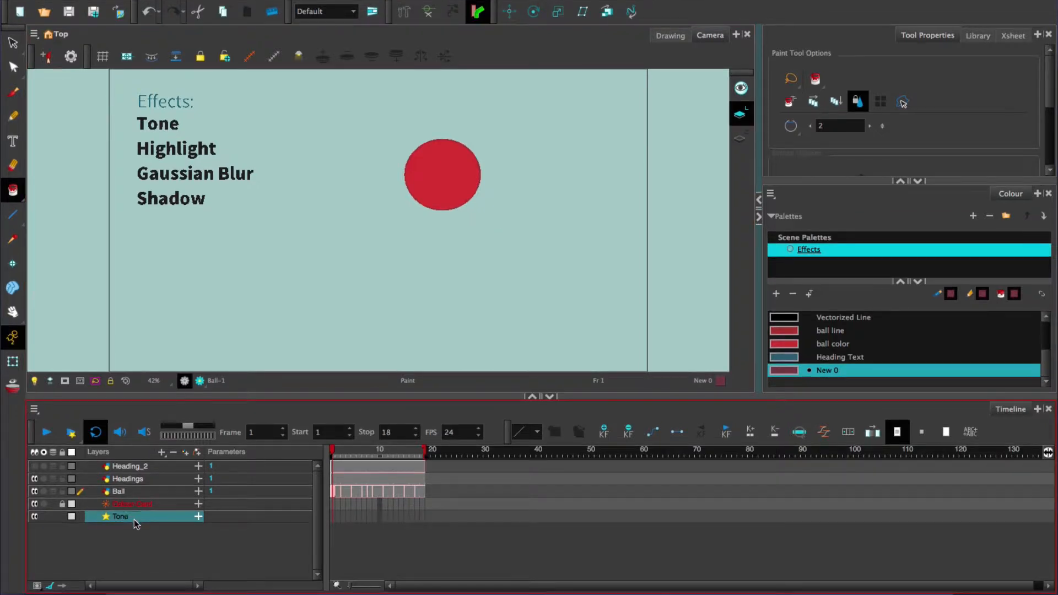
left_click_drag(133, 519, 147, 490)
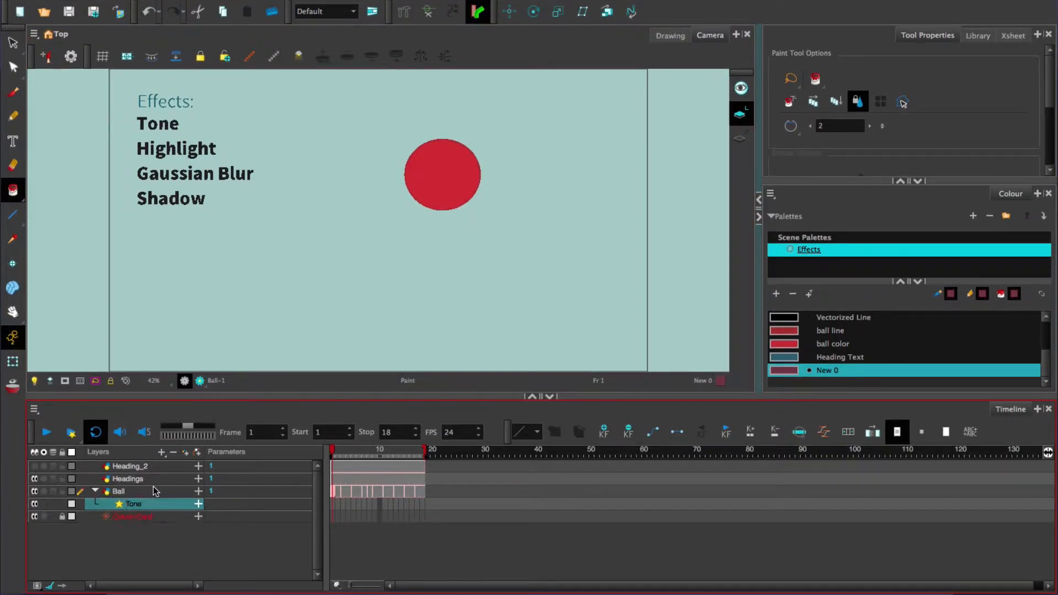
left_click(198, 504)
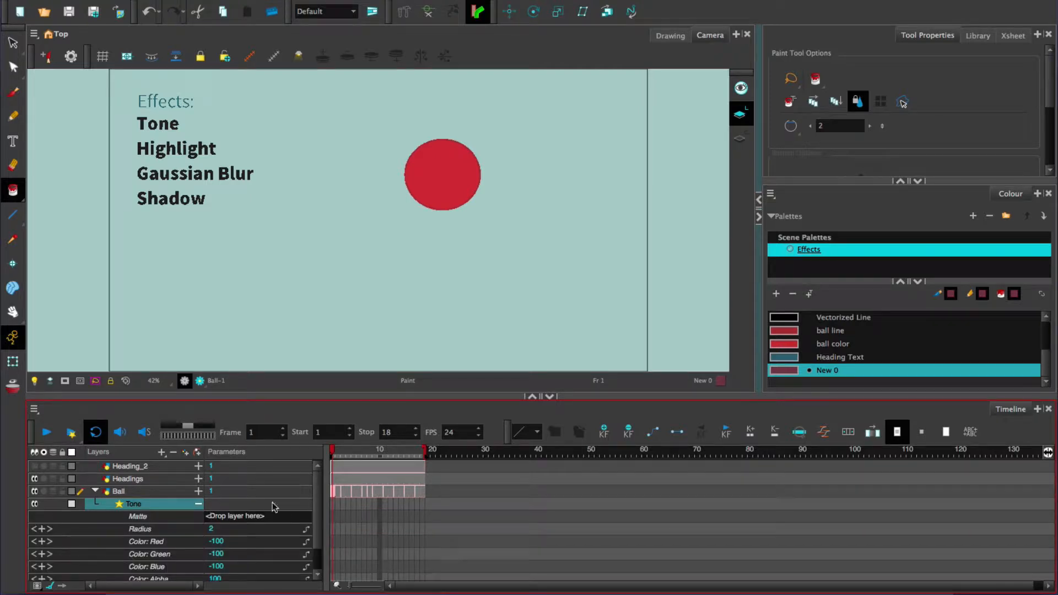
scroll(318, 499, "down", 1)
scroll(319, 499, "down", 2)
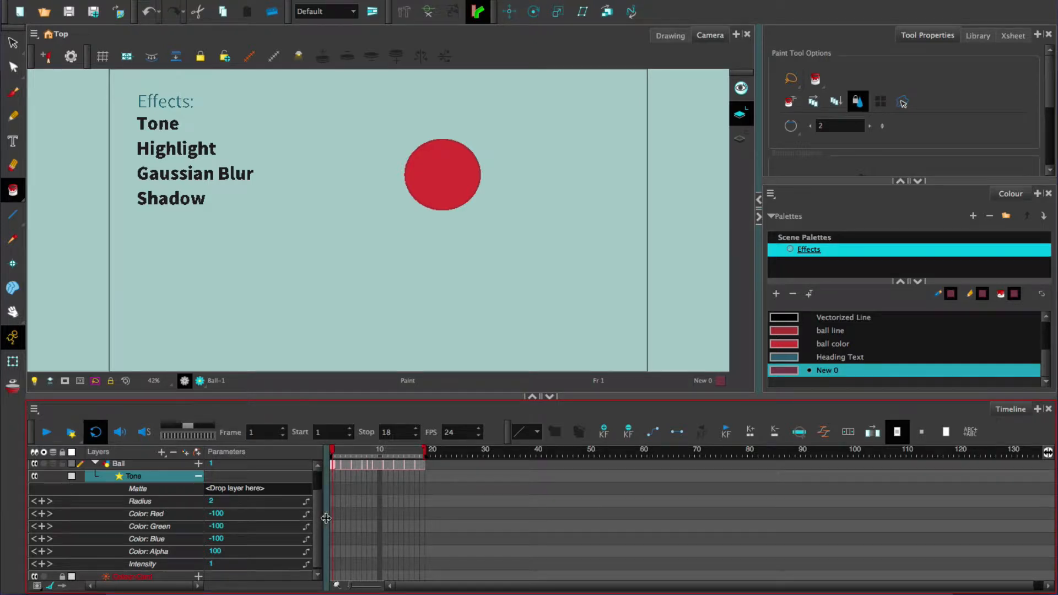
scroll(317, 496, "up", 1)
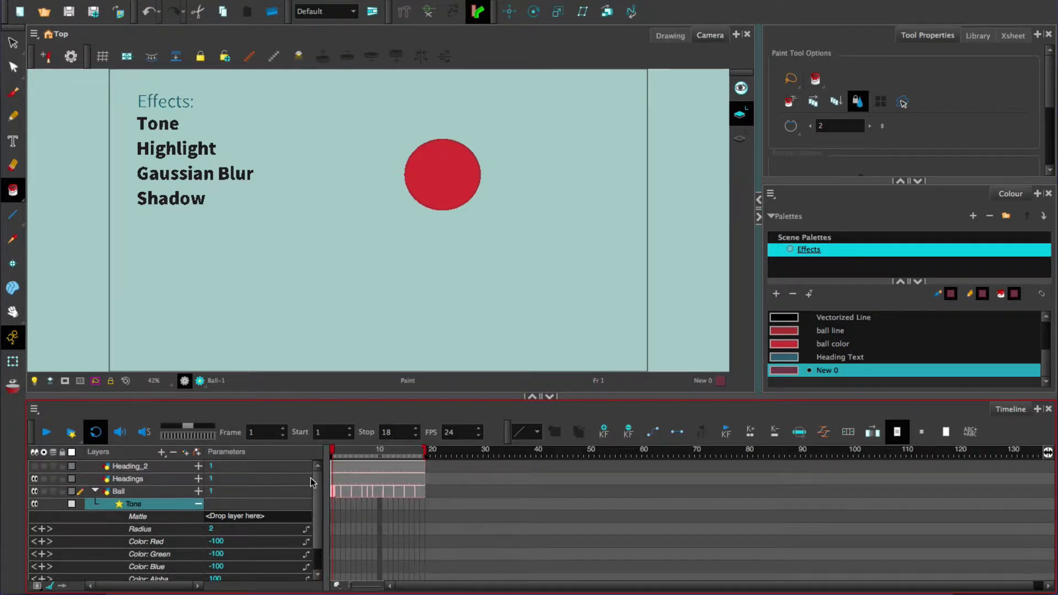
Step: Add a vector drawing layer named shading above the Ball layer and assign it as the Tone effect's matte
left_click(130, 491)
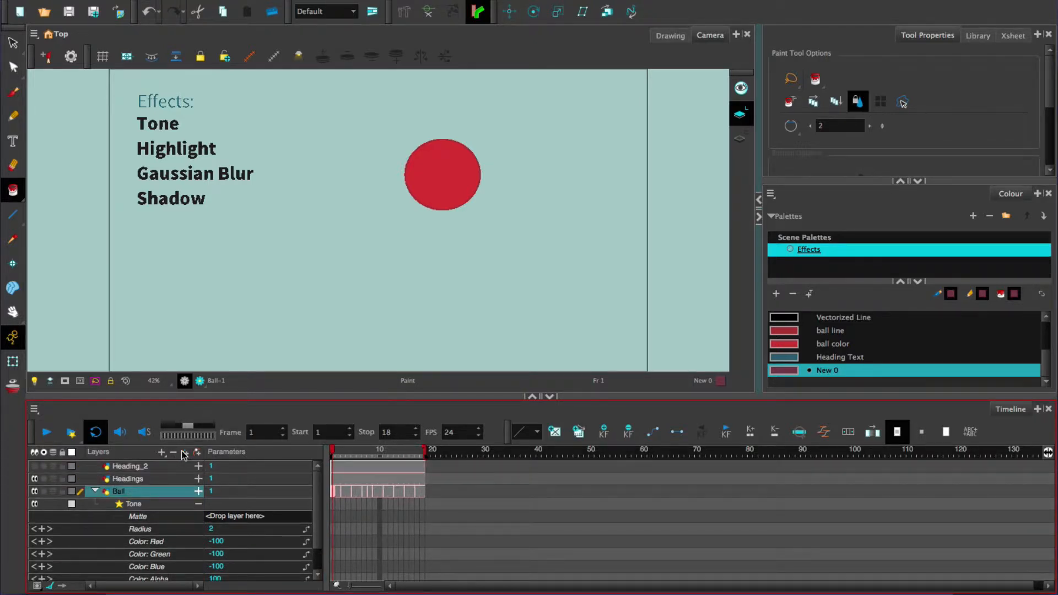
left_click(183, 453)
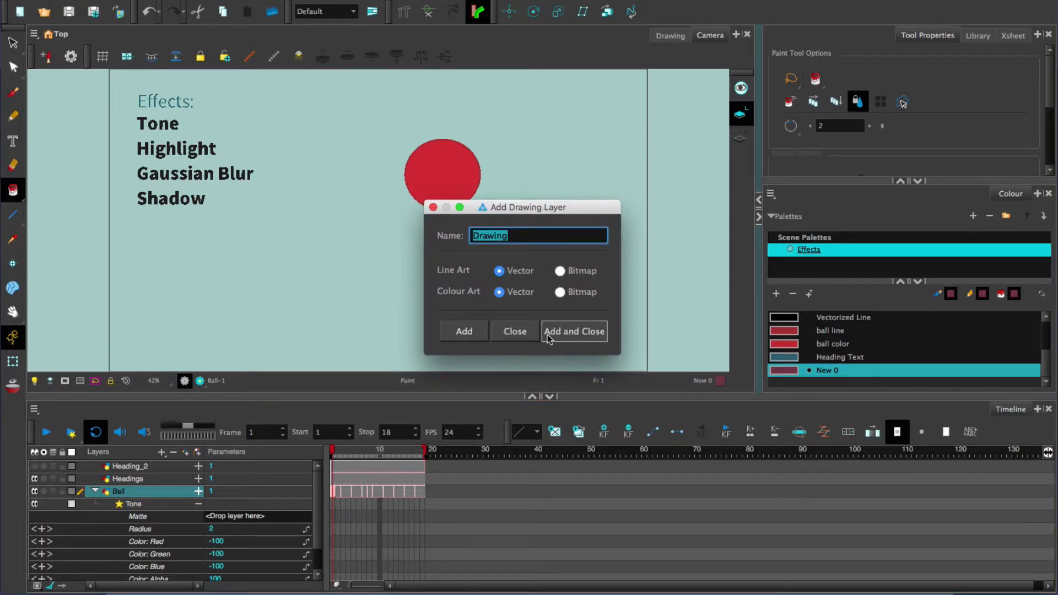
left_click(573, 332)
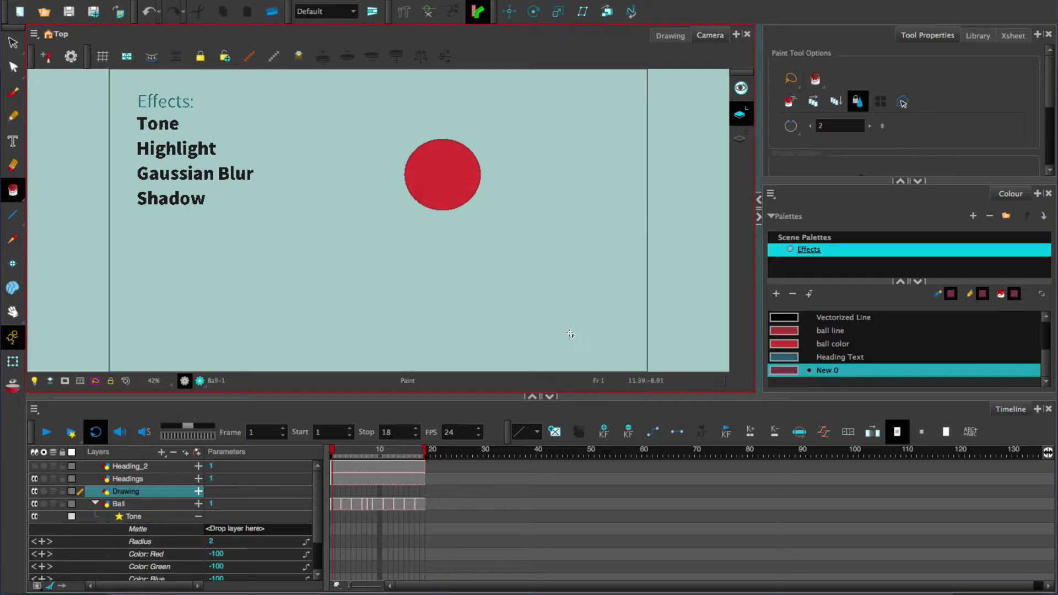
double_click(126, 492)
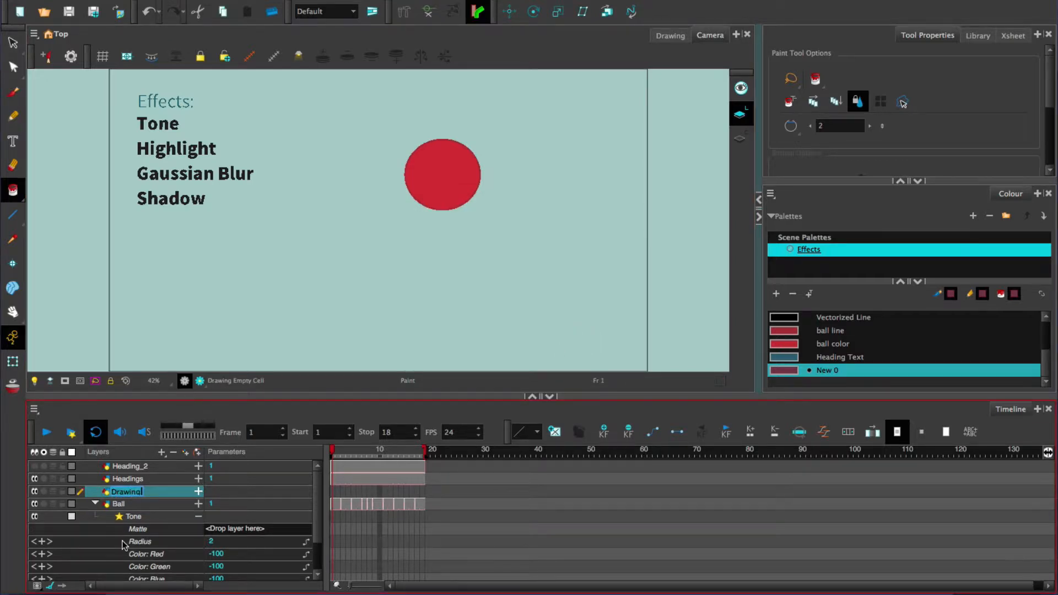
type("shad")
key("Return")
mouse_move(128, 494)
left_mouse_down()
mouse_move(208, 533)
mouse_move(257, 534)
left_mouse_up()
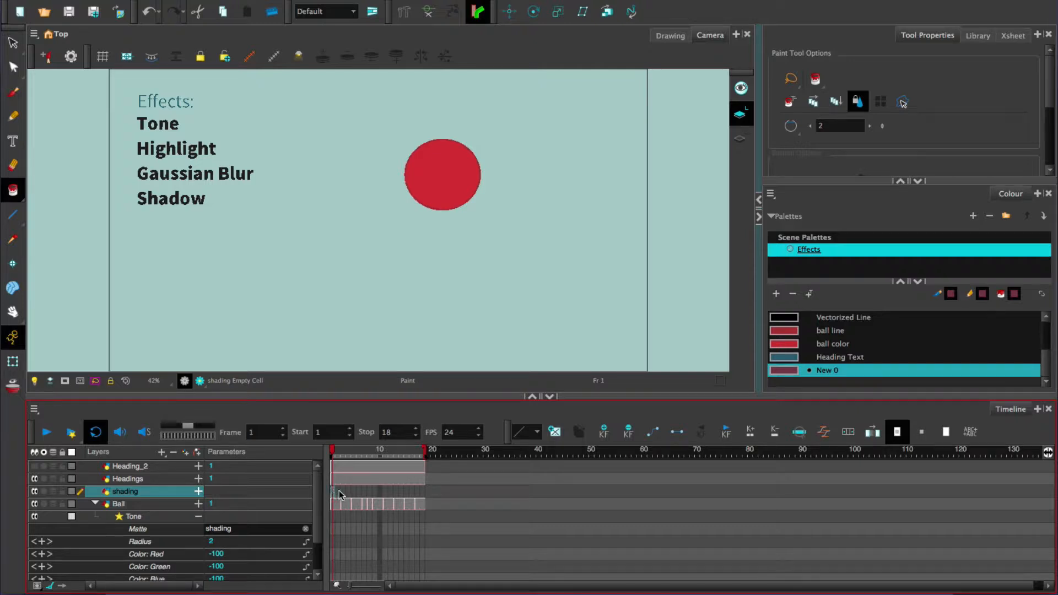
Step: Set the Brush's maximum size to 57.6 and paint the shaded area over the ball's lower-right part at frame 1
left_click(13, 93)
left_click_drag(810, 142, 840, 142)
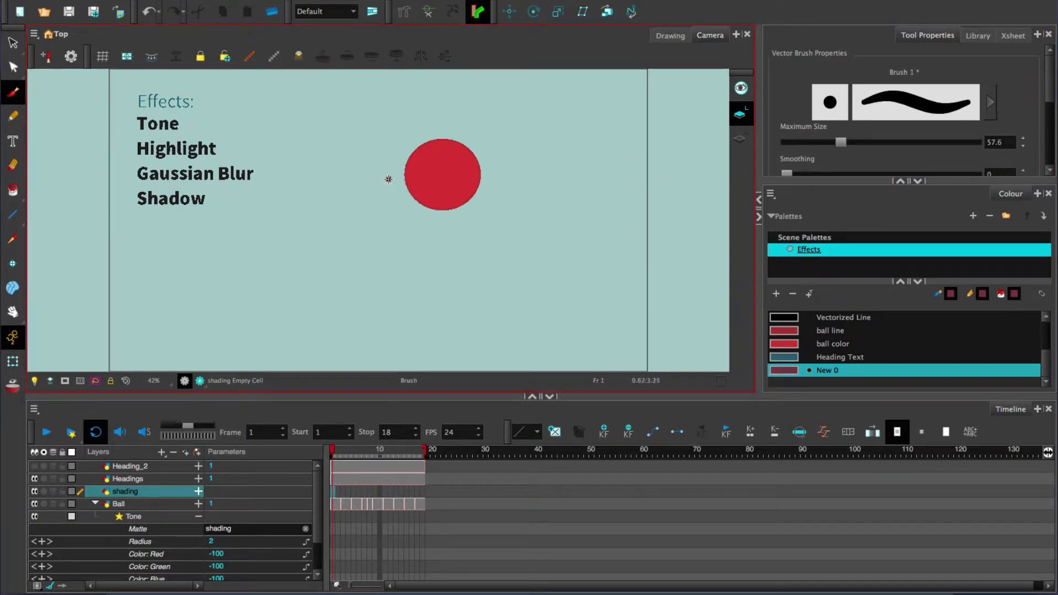
mouse_move(388, 179)
left_mouse_down()
mouse_move(447, 203)
mouse_move(476, 168)
mouse_move(470, 191)
mouse_move(436, 209)
mouse_move(481, 151)
mouse_move(432, 204)
mouse_move(473, 169)
mouse_move(399, 191)
mouse_move(469, 171)
left_mouse_up()
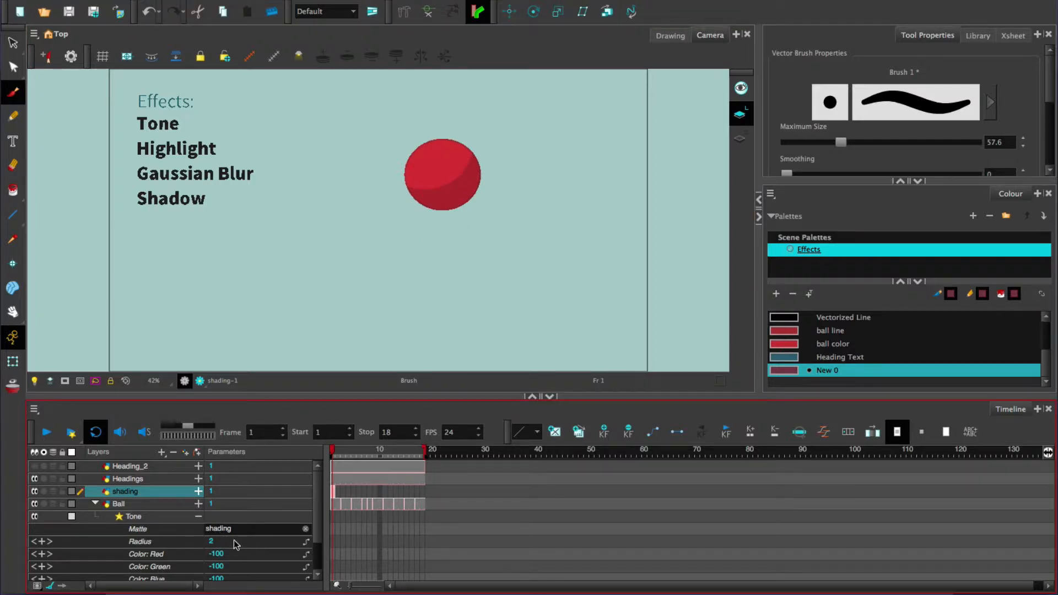
Step: Switch the camera to render view and raise the Tone effect's radius to 7.100
left_click(216, 543)
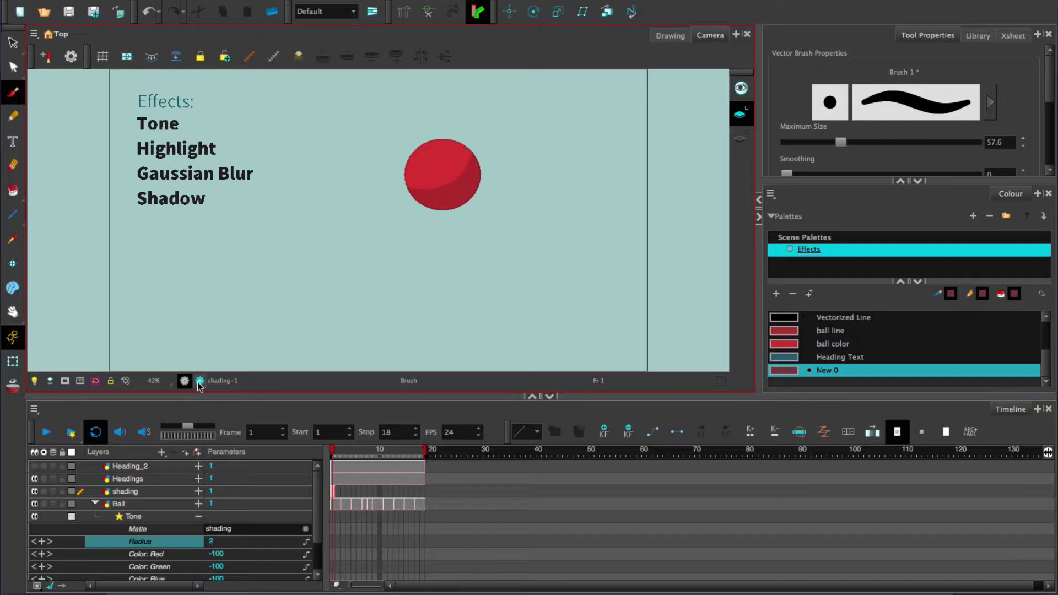
left_click(199, 381)
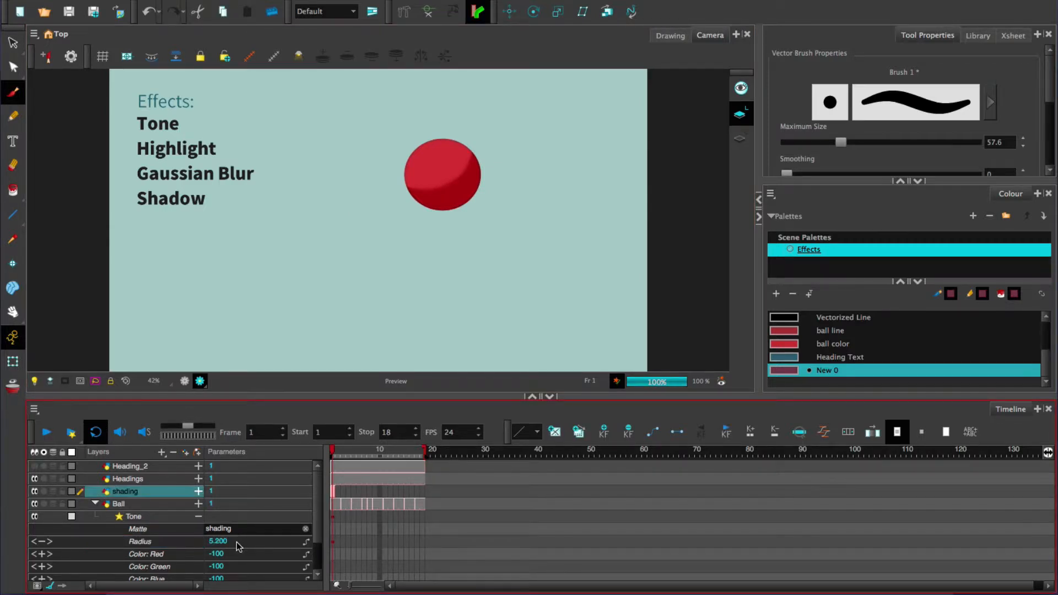
left_click_drag(231, 541, 208, 542)
Step: Adjust the Tone effect's blue colour value for a purple tint and set its intensity to 1
left_click_drag(316, 509, 314, 538)
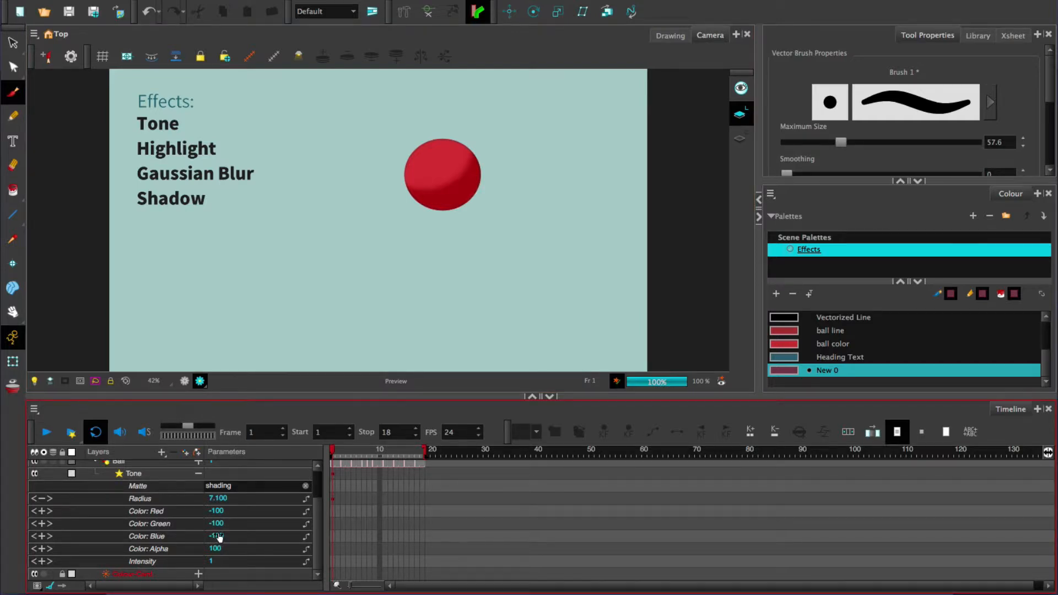
mouse_move(219, 537)
left_mouse_down()
mouse_move(286, 536)
mouse_move(247, 535)
mouse_move(213, 561)
mouse_move(256, 563)
mouse_move(165, 562)
mouse_move(218, 562)
left_mouse_up()
left_click(218, 561)
type("1")
key("Return")
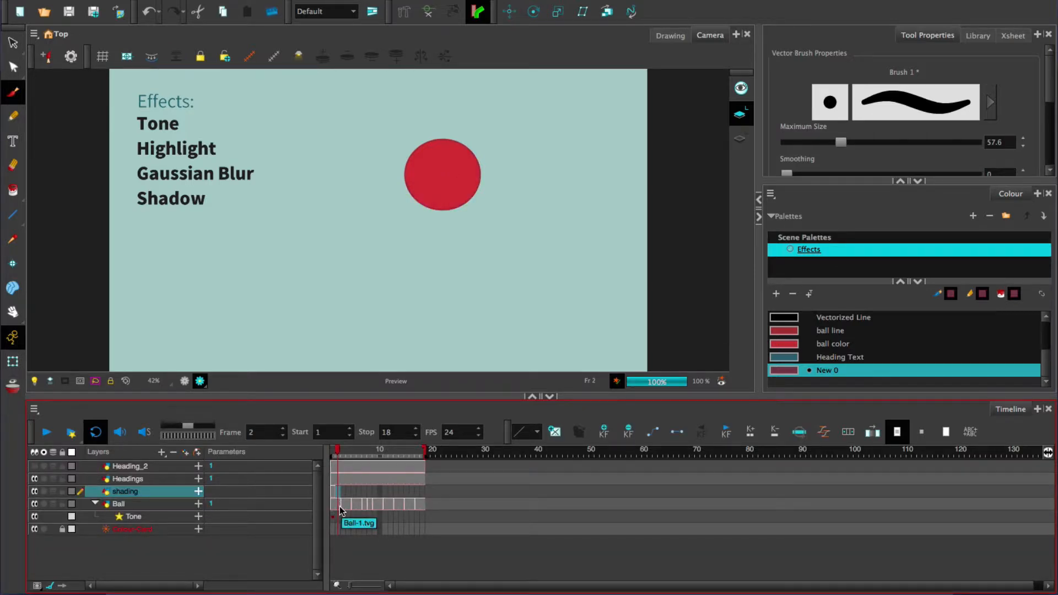
Step: Extend the shading drawing to frame 3, duplicate it there and align it with the ball
left_click(342, 492)
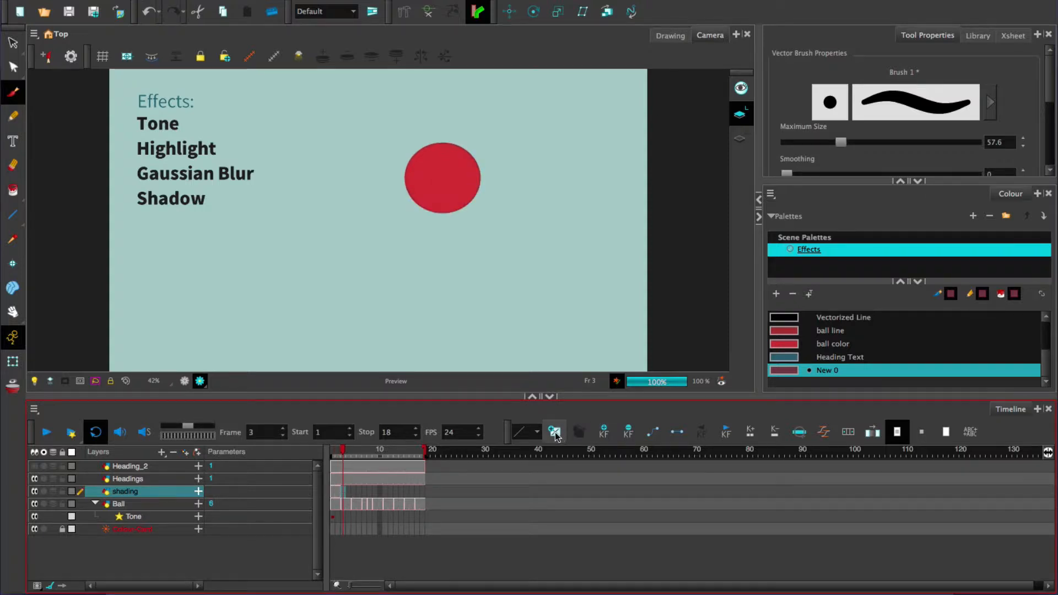
mouse_move(395, 198)
left_mouse_down()
mouse_move(481, 160)
mouse_move(397, 186)
left_mouse_up()
left_click(332, 492)
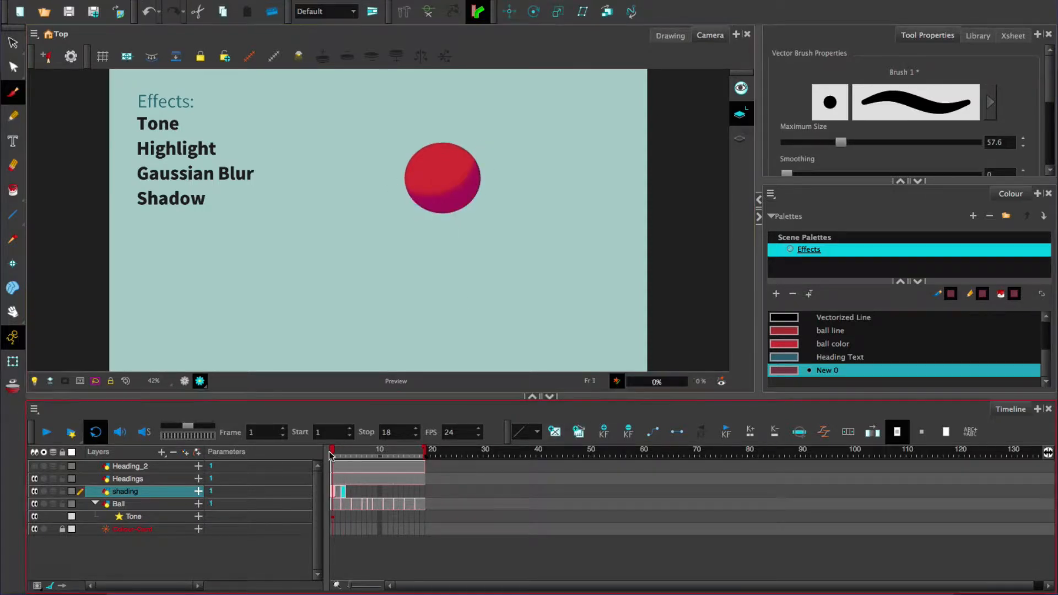
left_click(343, 492)
Step: Duplicate the shading drawing at frame 5 and move it down to cover the ball's lower part
left_click(355, 494)
key("F5")
left_click(578, 432)
left_click(13, 42)
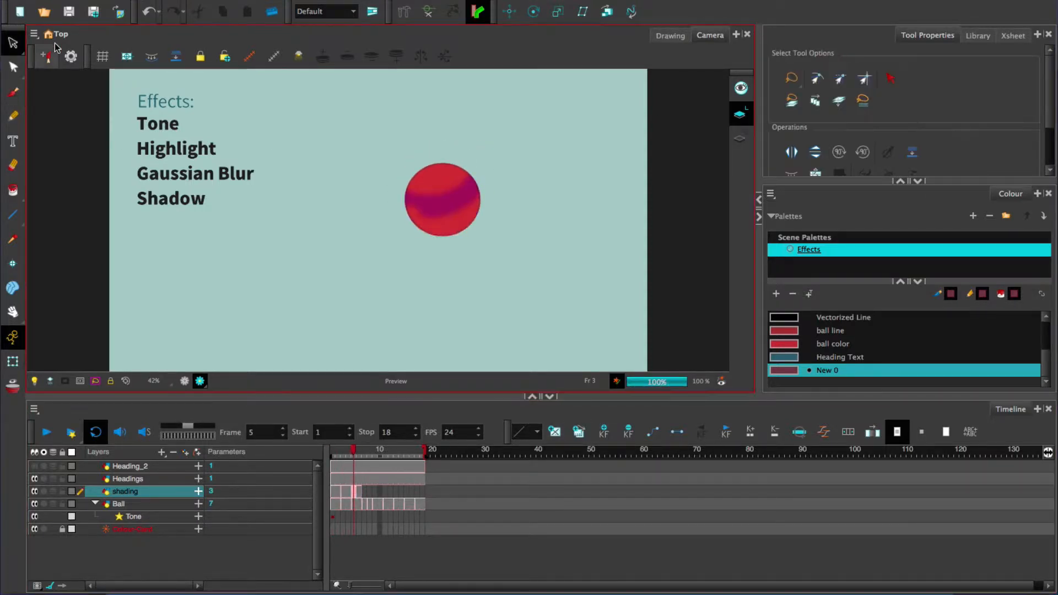
left_click(462, 190)
left_click(483, 159)
left_click_drag(485, 171, 485, 190)
Step: Duplicate the shading drawing at frame 7, then move and reshape it to fit the stretched ball
left_click(358, 455)
left_click(365, 493)
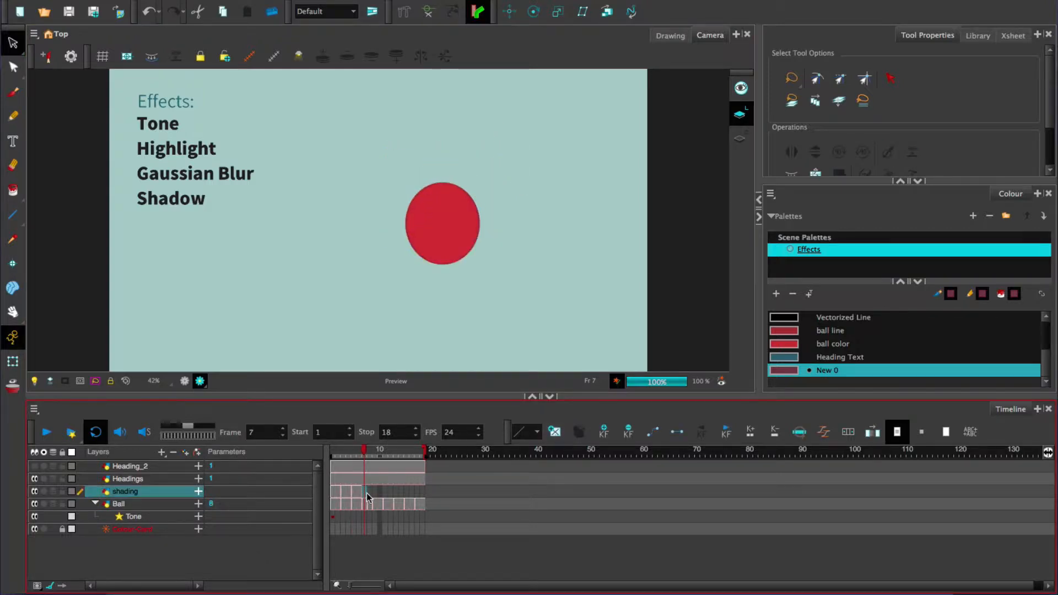
key("F5")
key("Return")
left_click(578, 432)
left_click(468, 215)
left_click_drag(441, 243, 441, 269)
left_click(468, 205)
mouse_move(513, 155)
left_mouse_down()
mouse_move(484, 175)
mouse_move(507, 185)
mouse_move(491, 251)
mouse_move(473, 251)
left_mouse_up()
left_click(523, 241)
Step: Duplicate the shading drawing at frames 8 and 9 and fit each copy to the ball's position
left_click(370, 491)
left_click(579, 432)
left_click(480, 223)
left_click(517, 229)
left_click(376, 455)
left_click(579, 432)
left_click(487, 215)
left_click(517, 290)
Step: Duplicate the shading drawing at frame 11 and adjust it to match the ball
left_click(386, 491)
left_click(578, 432)
left_click(476, 259)
left_click(467, 325)
left_click(472, 274)
left_click(521, 276)
Step: Return the camera to OpenGL view, duplicate the shading drawing at frame 13 and move it up onto the ball
left_click(333, 454)
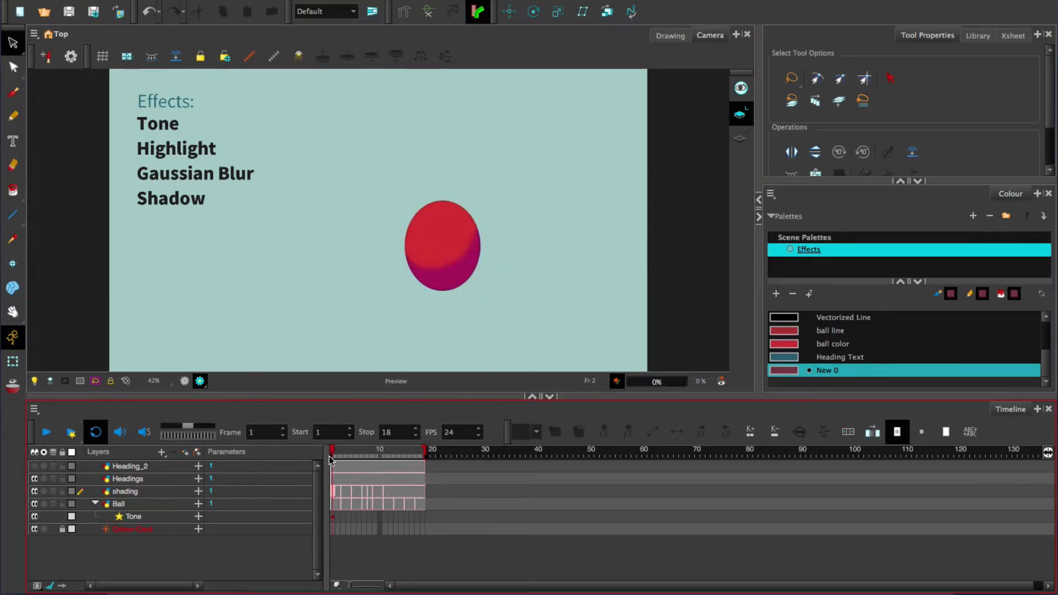
left_click(184, 381)
left_click_drag(334, 455, 395, 457)
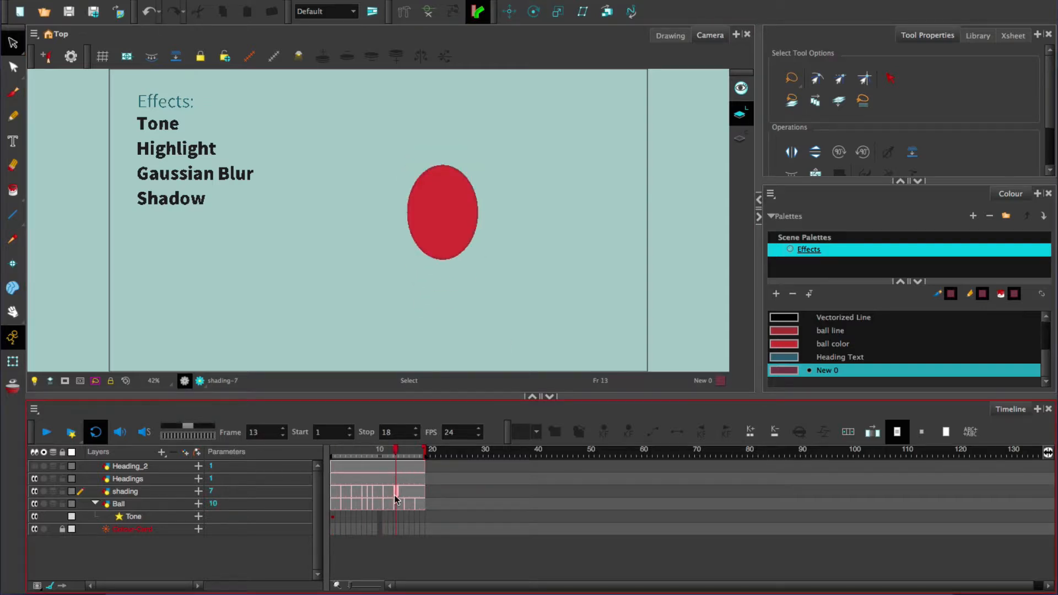
left_click(578, 432)
left_click(487, 248)
left_click_drag(469, 226, 468, 183)
left_click(485, 300)
Step: Duplicate the shading drawing at frame 15 and reposition it over the ball
left_click(406, 454)
left_click(578, 432)
left_click(485, 223)
mouse_move(496, 225)
left_mouse_down()
mouse_move(497, 205)
mouse_move(470, 211)
left_mouse_up()
Step: Copy the frame 1 shading drawing to frame 17, make it a separate duplicate and play back the animation
left_click(332, 494)
key("super+c")
left_click(417, 494)
key("super+v")
left_click(579, 433)
left_click(532, 208)
left_click(47, 432)
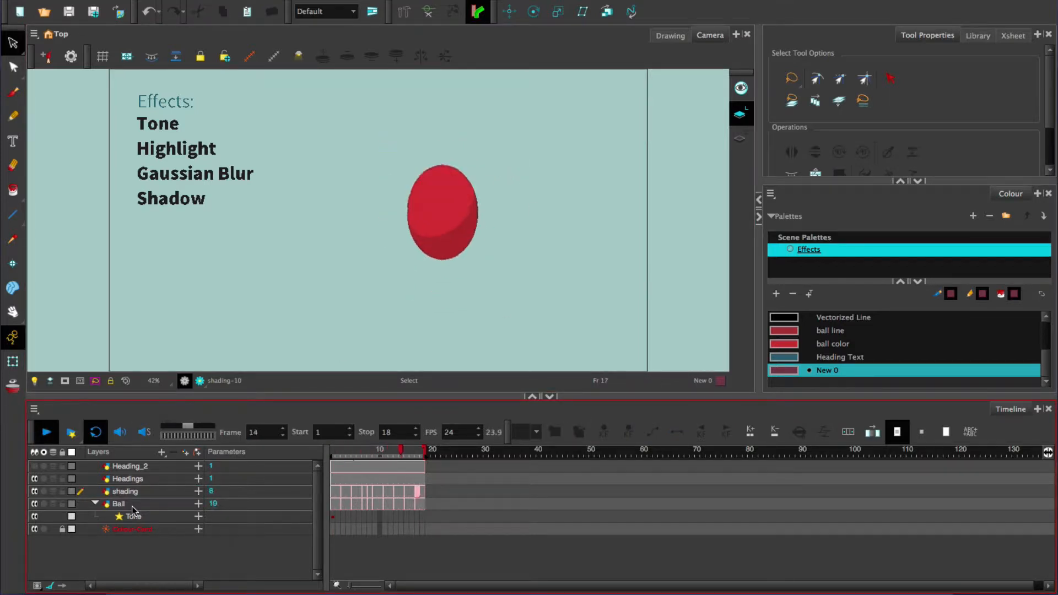
left_click_drag(380, 454, 333, 451)
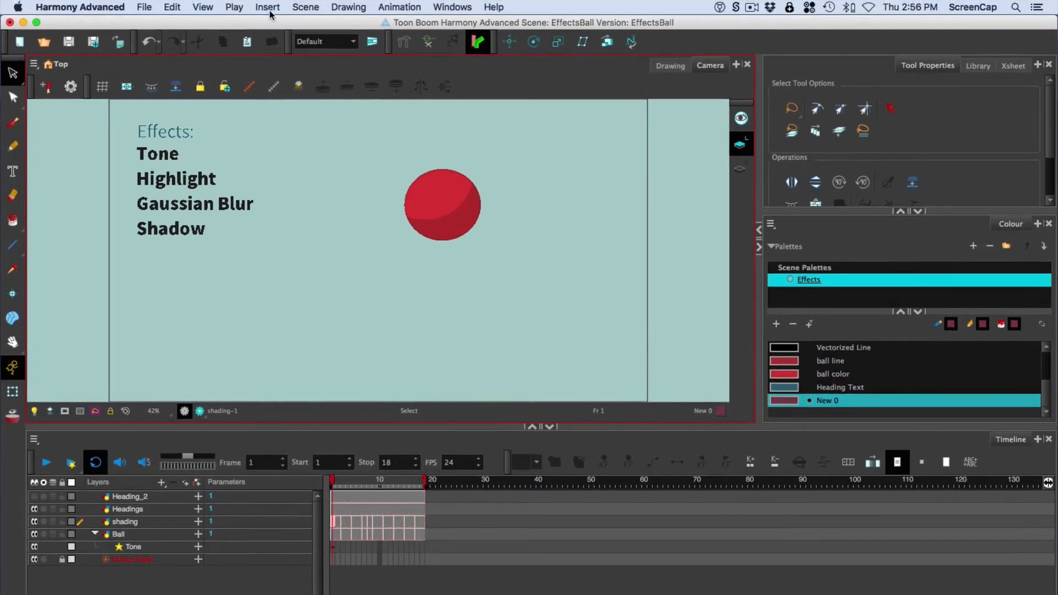
Step: Insert a Highlight effect and nest it under the Ball layer's Tone effect
left_click(267, 7)
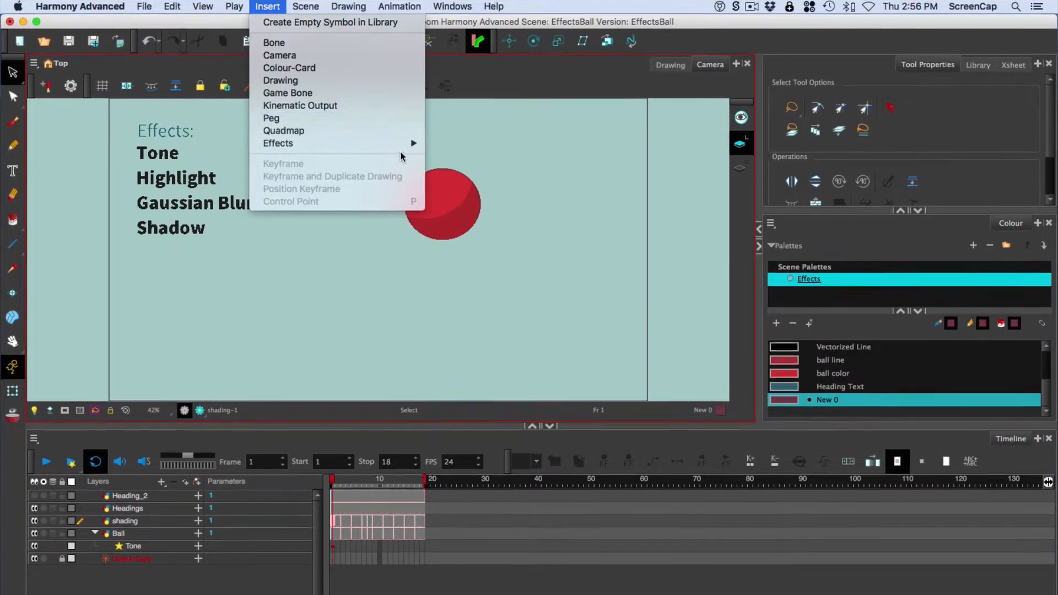
mouse_move(410, 144)
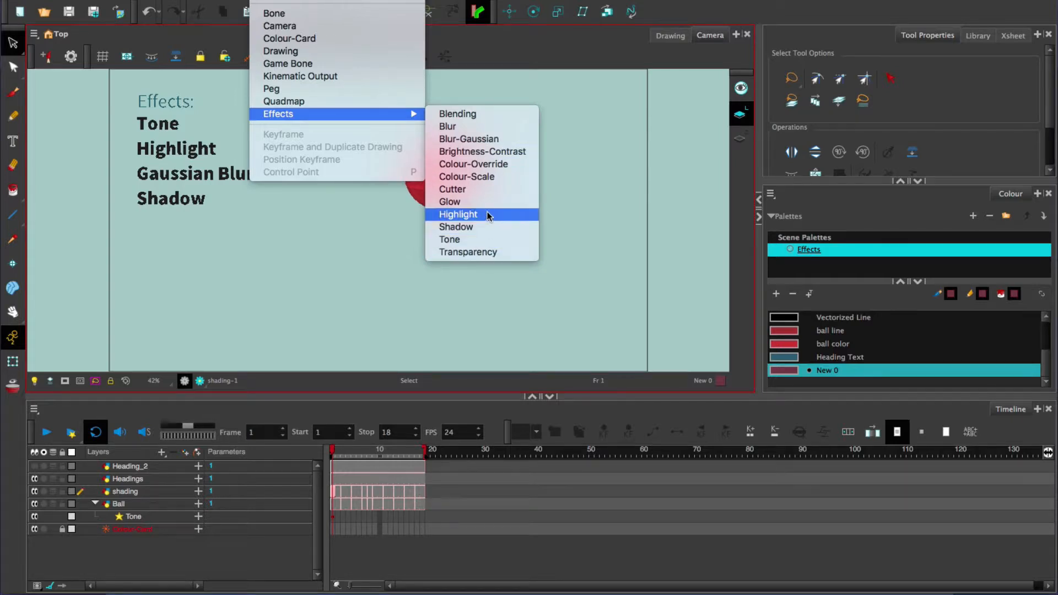
left_click(494, 219)
left_click_drag(125, 544, 154, 524)
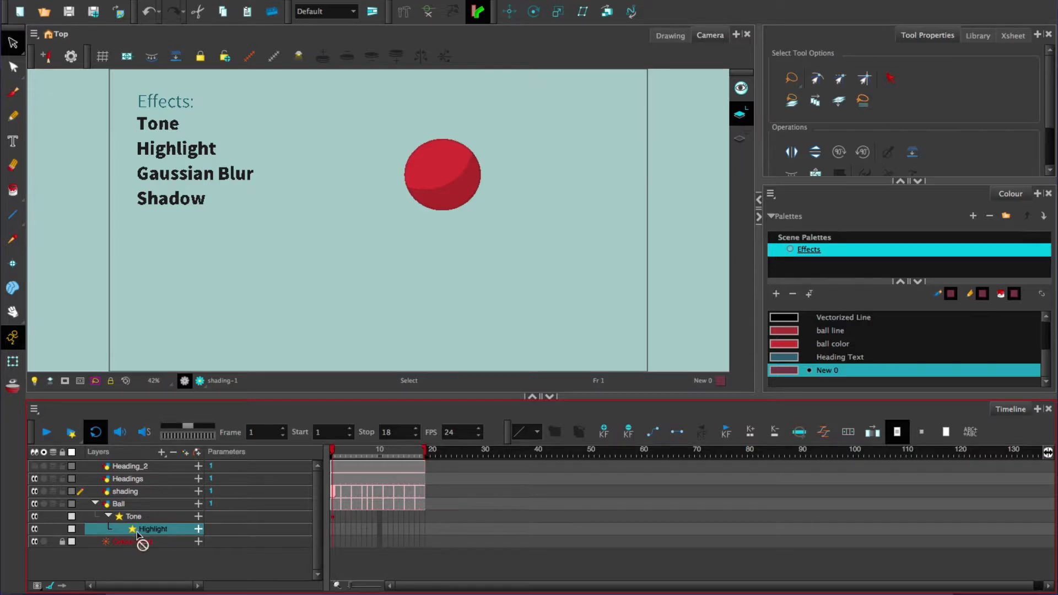
mouse_move(137, 532)
left_mouse_down()
mouse_move(121, 507)
mouse_move(137, 497)
left_mouse_up()
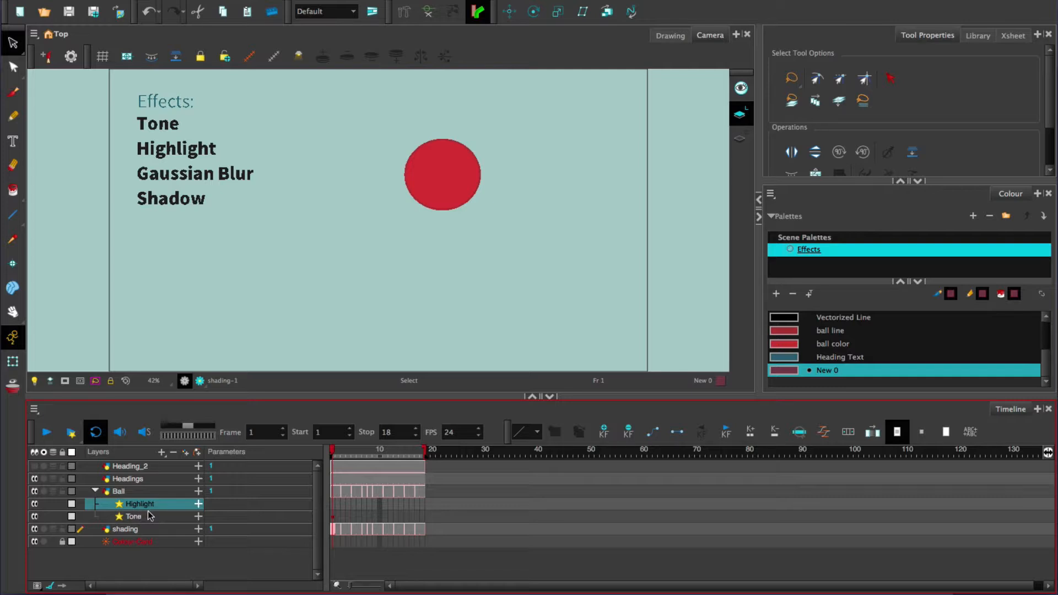
left_click_drag(149, 514, 154, 521)
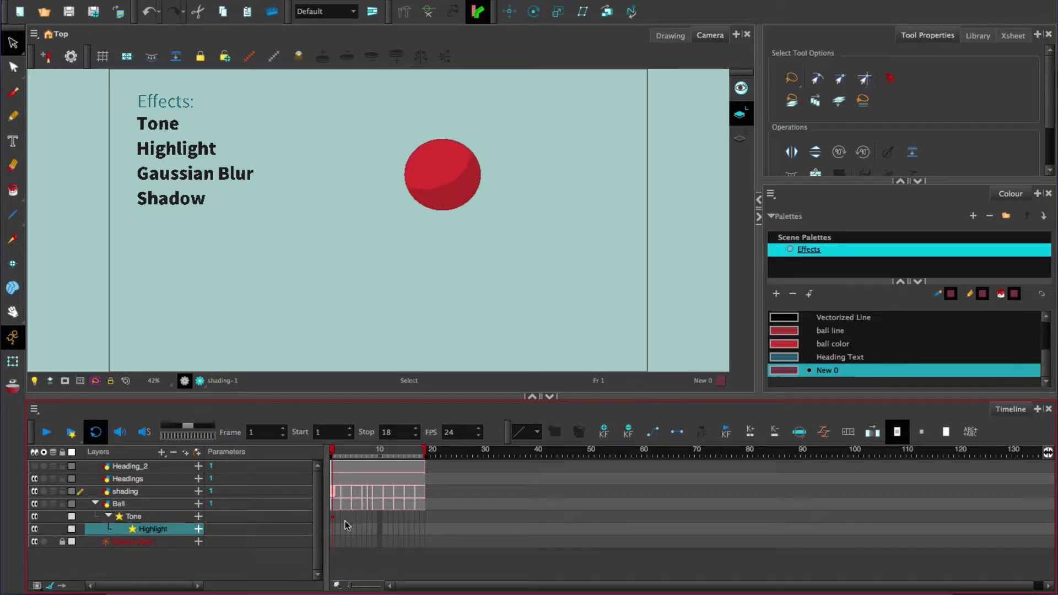
Step: Add a vector drawing layer named highlight, assign it as the Highlight effect's matte and collapse the Tone group
left_click(198, 529)
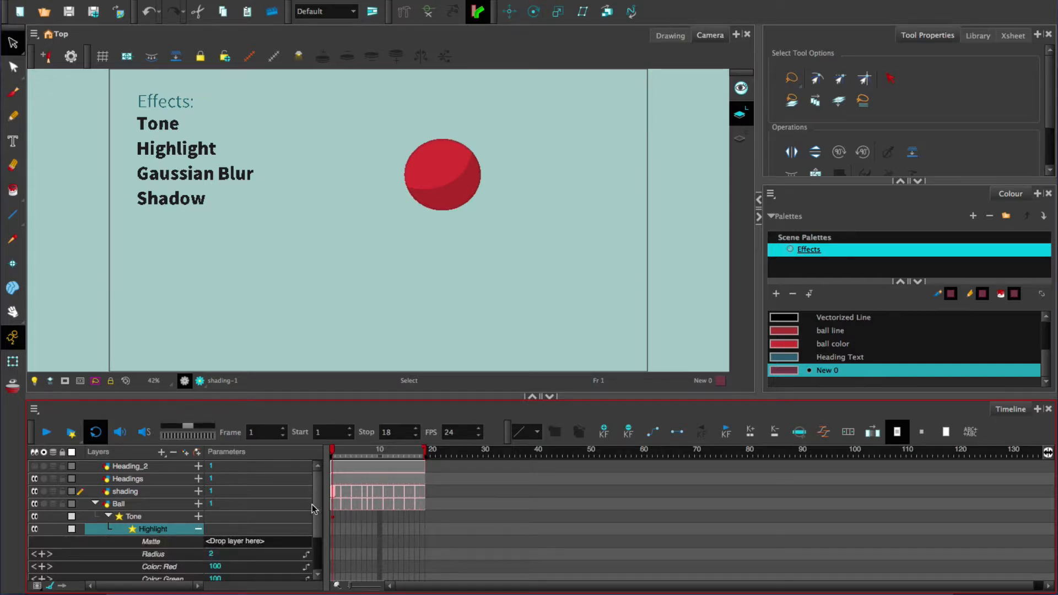
scroll(317, 510, "down", 2)
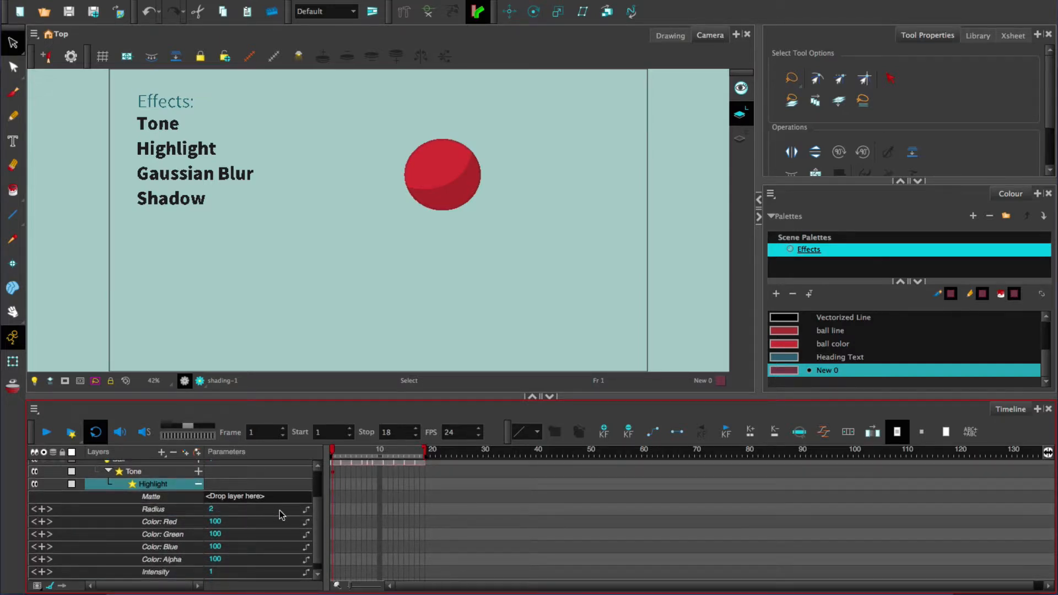
left_click_drag(318, 514, 318, 489)
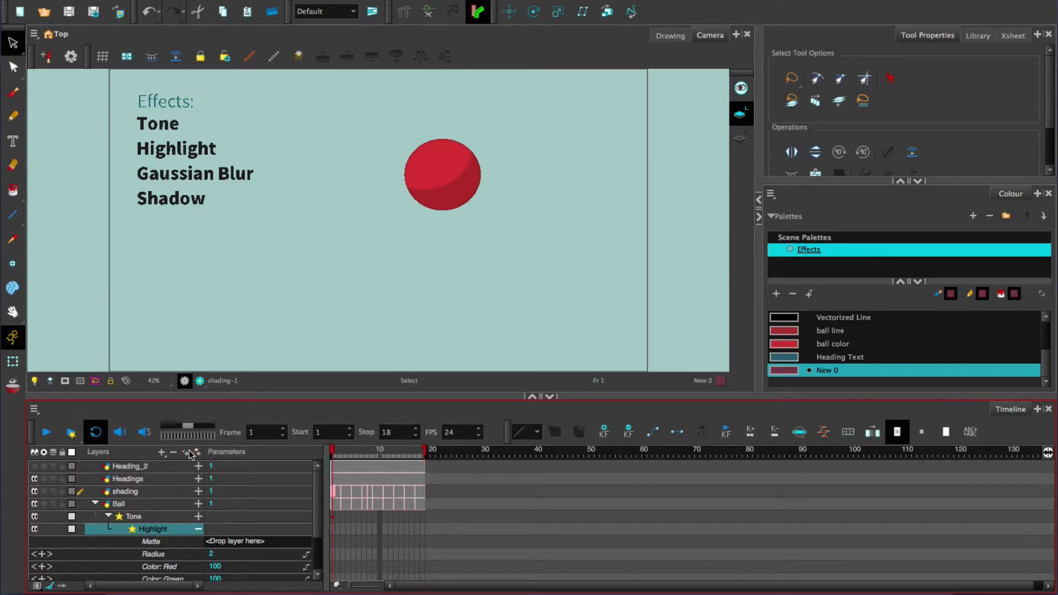
left_click(187, 452)
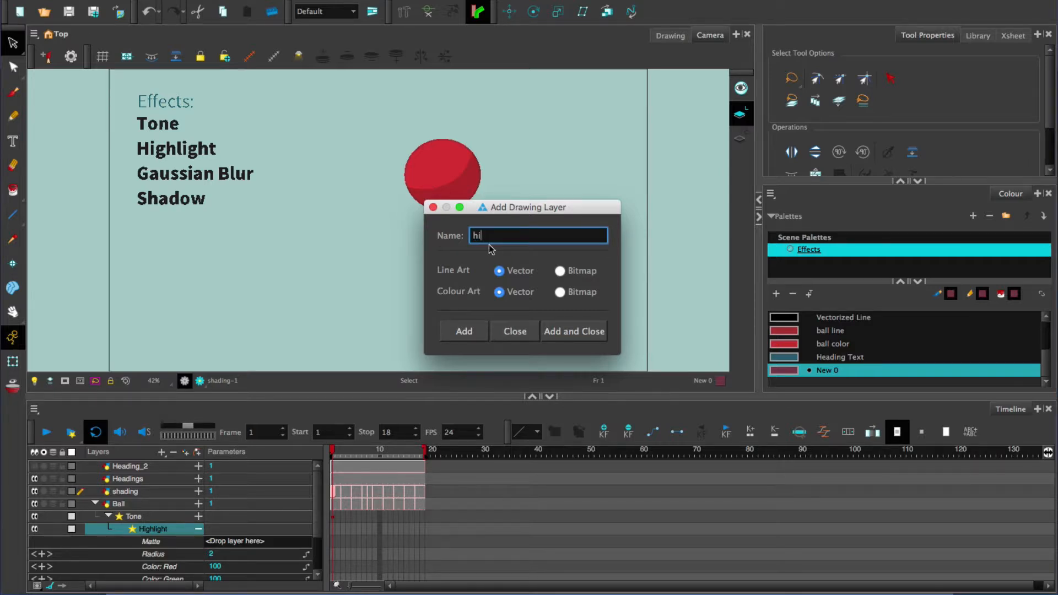
type("highlight")
left_click(573, 334)
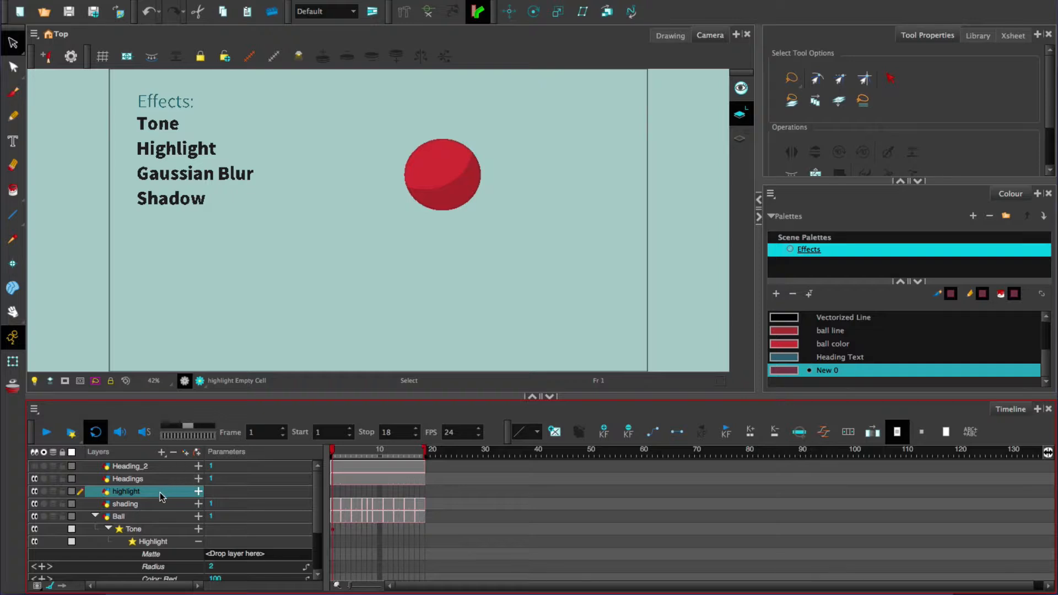
left_click_drag(171, 503, 252, 558)
left_click(108, 529)
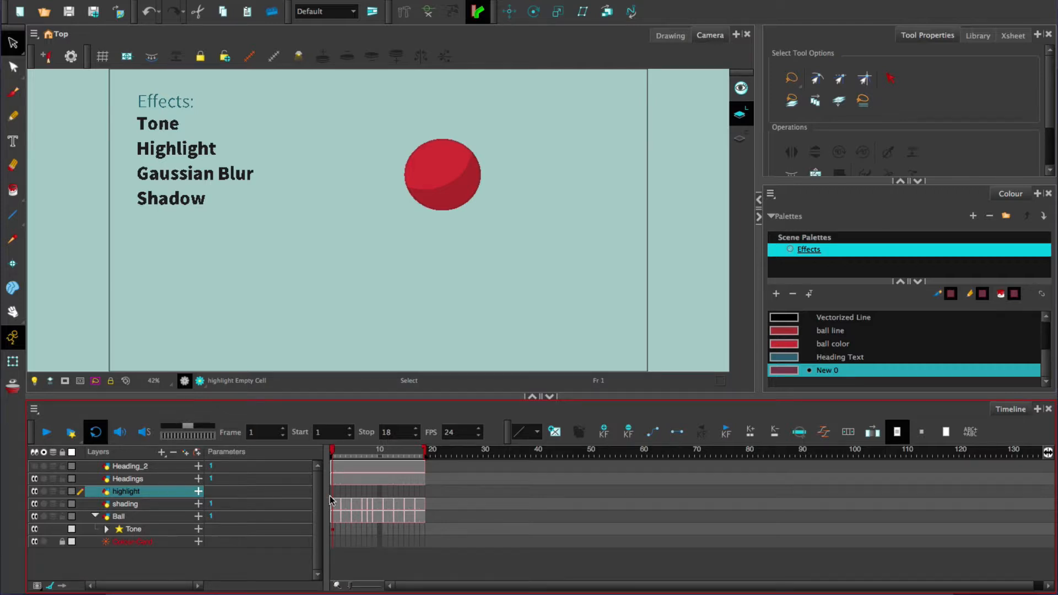
Step: Paint a highlight on the ball's upper-left part at frame 1 with the Brush and extend its exposure to frame 18
left_click(78, 229)
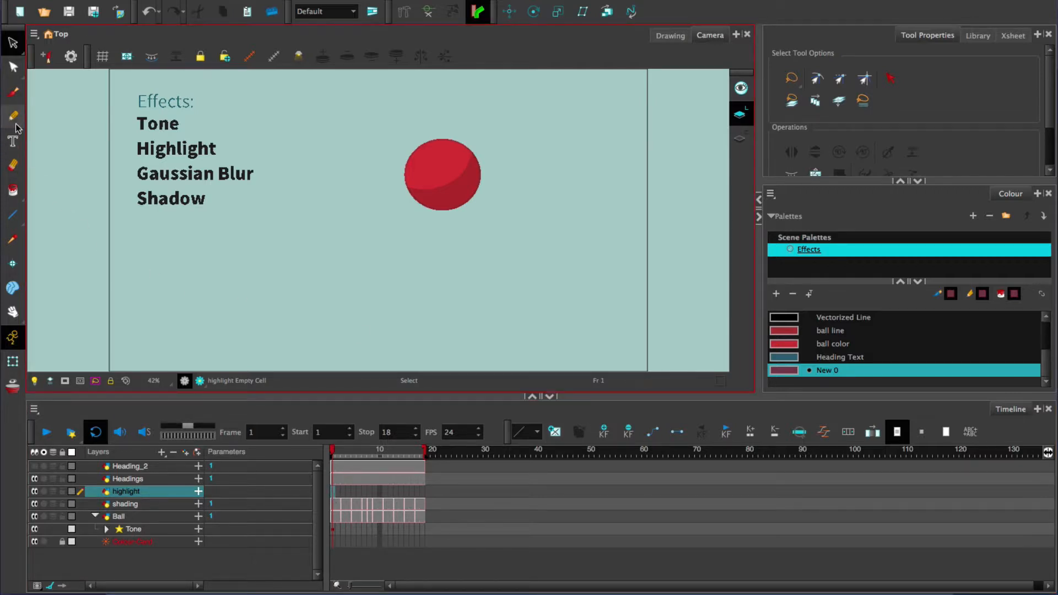
left_click(13, 95)
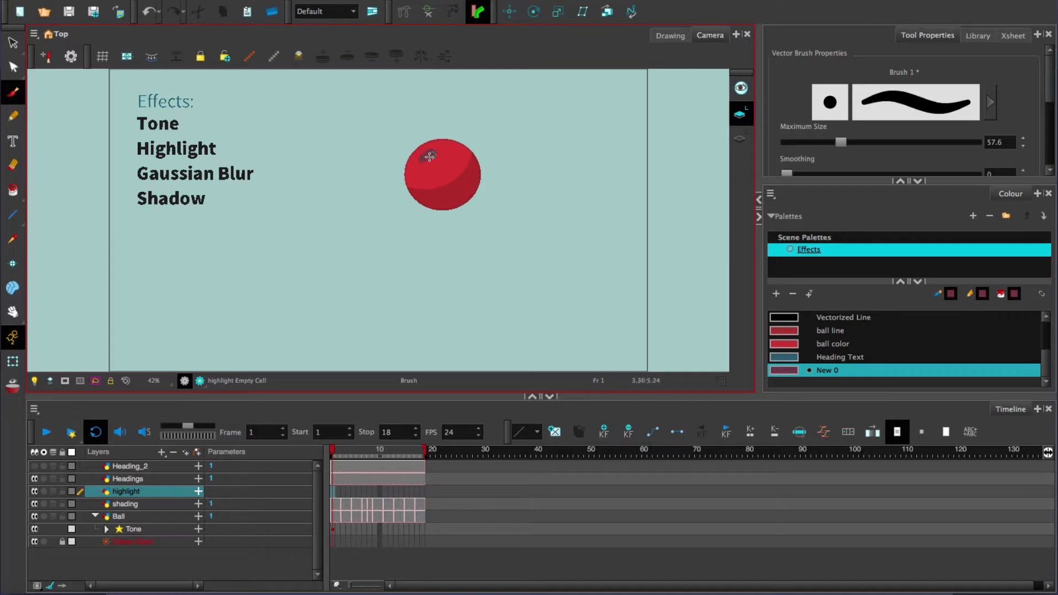
left_click_drag(429, 156, 435, 150)
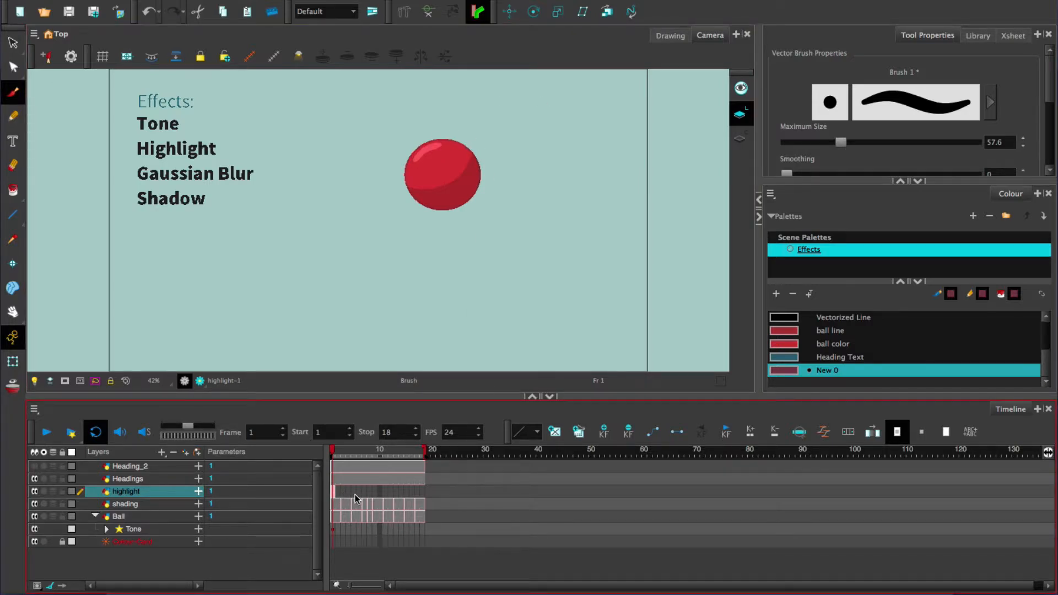
left_click(422, 491)
key("F5")
Step: Duplicate the highlight drawing at frame 3 and keep its layer's cell selected for editing
left_click(342, 452)
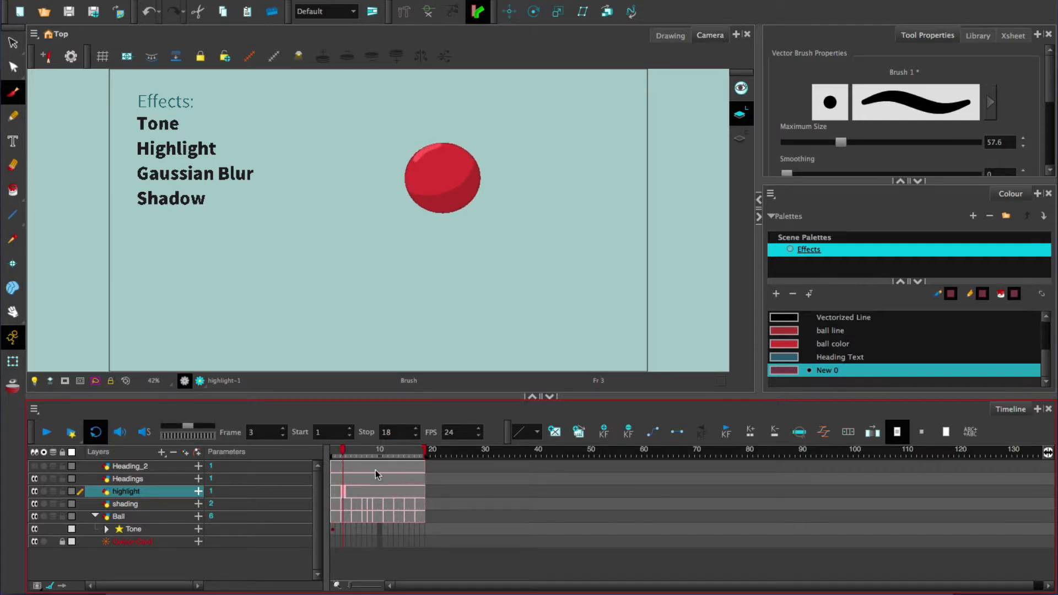
left_click(578, 432)
left_click(13, 43)
left_click(438, 156)
left_click(344, 490)
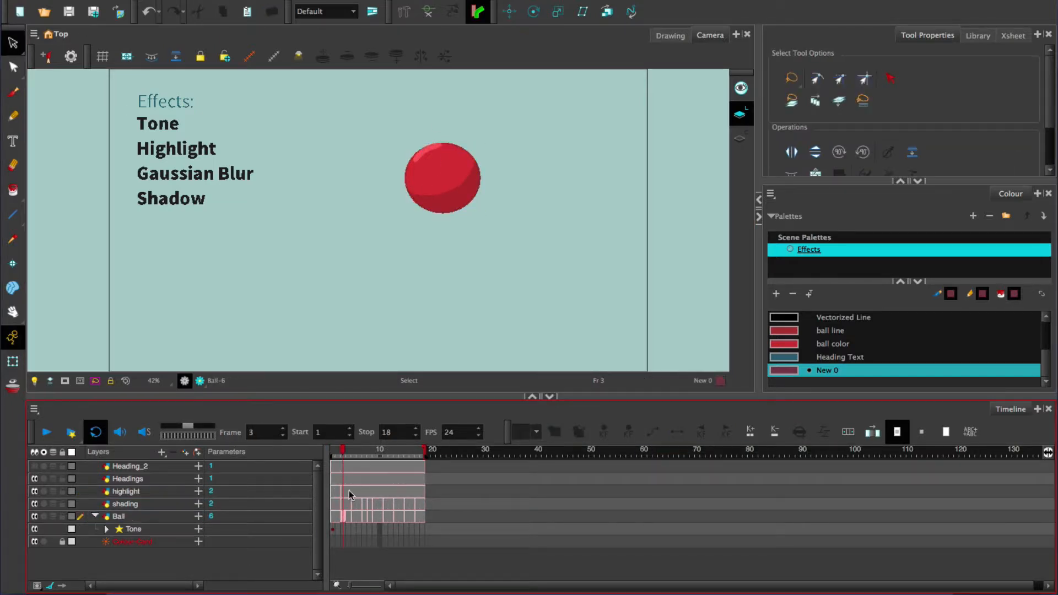
Step: Lock the shading, Ball, Headings and Heading_2 layers so only the highlight artwork can be selected
left_click(62, 504)
left_click(62, 516)
left_click(62, 479)
left_click(62, 466)
Step: Fit the highlight to the ball at frame 3 and on each following drawing through frame 17, checking by scrubbing the frames
left_click(429, 153)
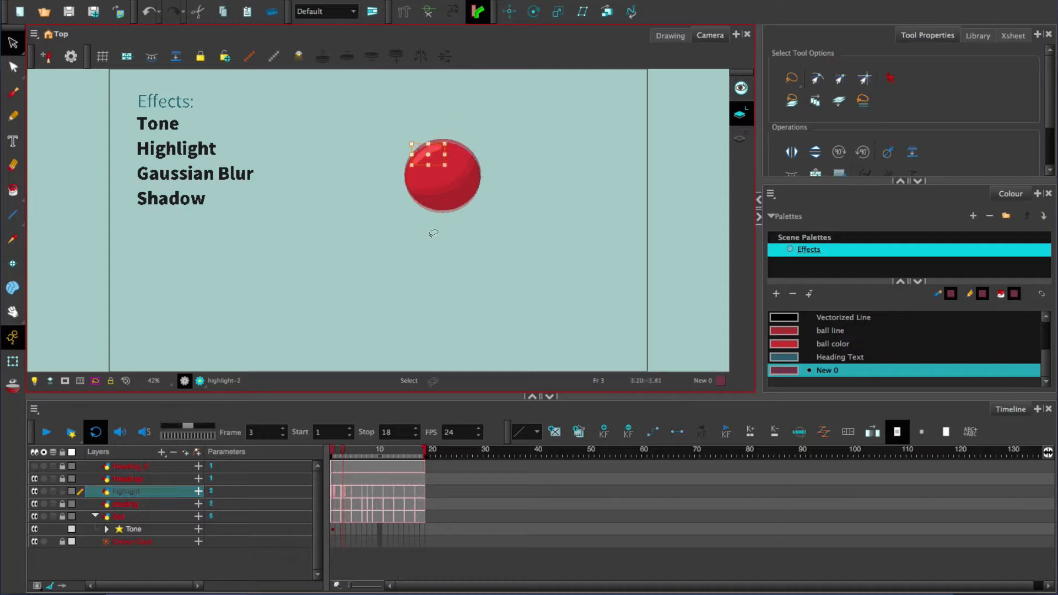
left_click(343, 491)
left_click(429, 156)
left_click(358, 490)
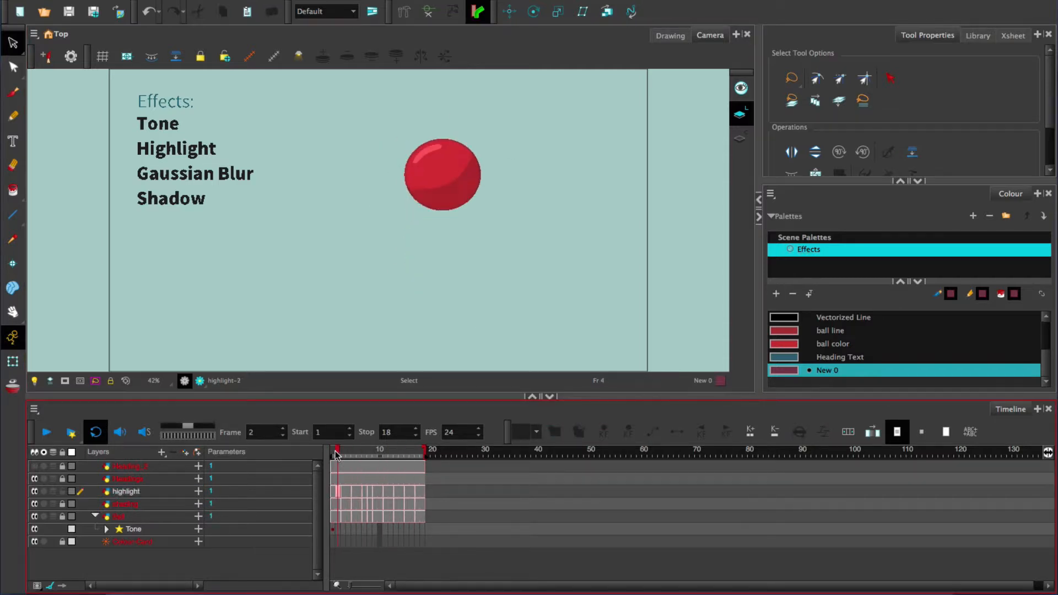
left_click_drag(335, 452, 417, 452)
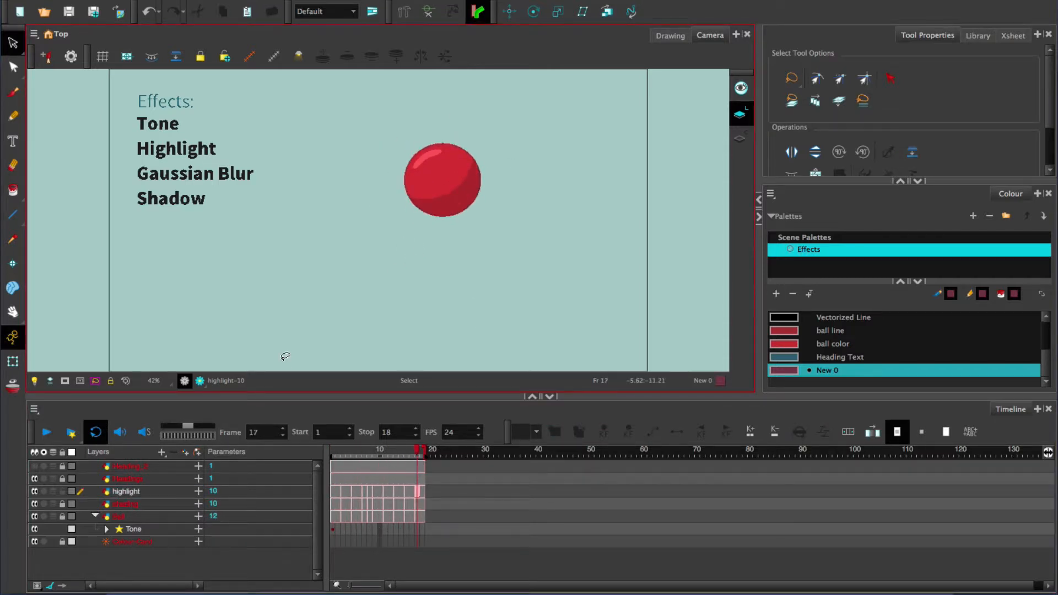
Step: In Render View, set the Tone effect's Color: Blue to -100 and render all frames again
left_click(200, 381)
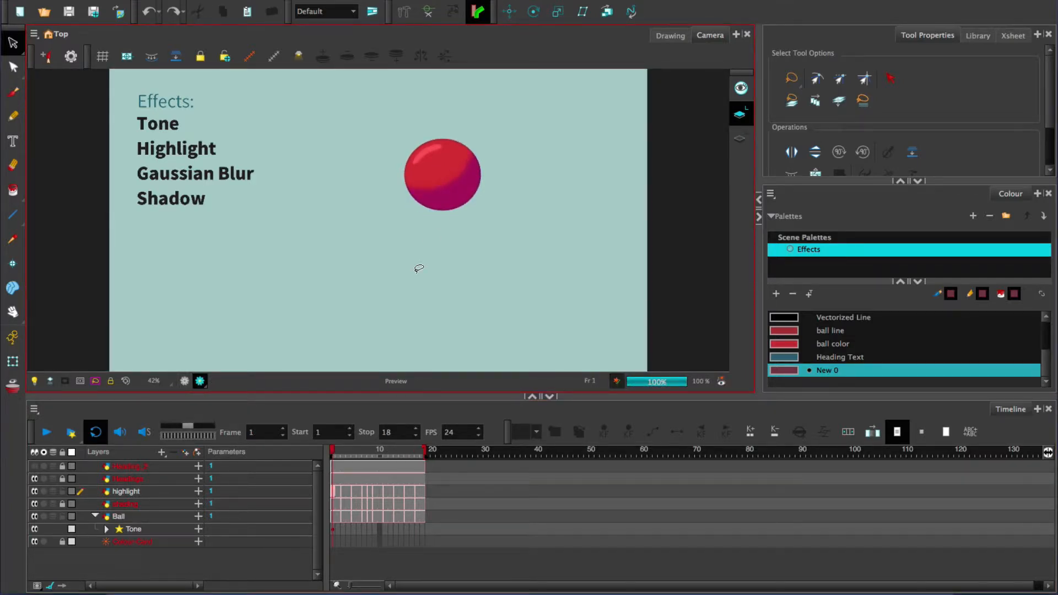
left_click(198, 529)
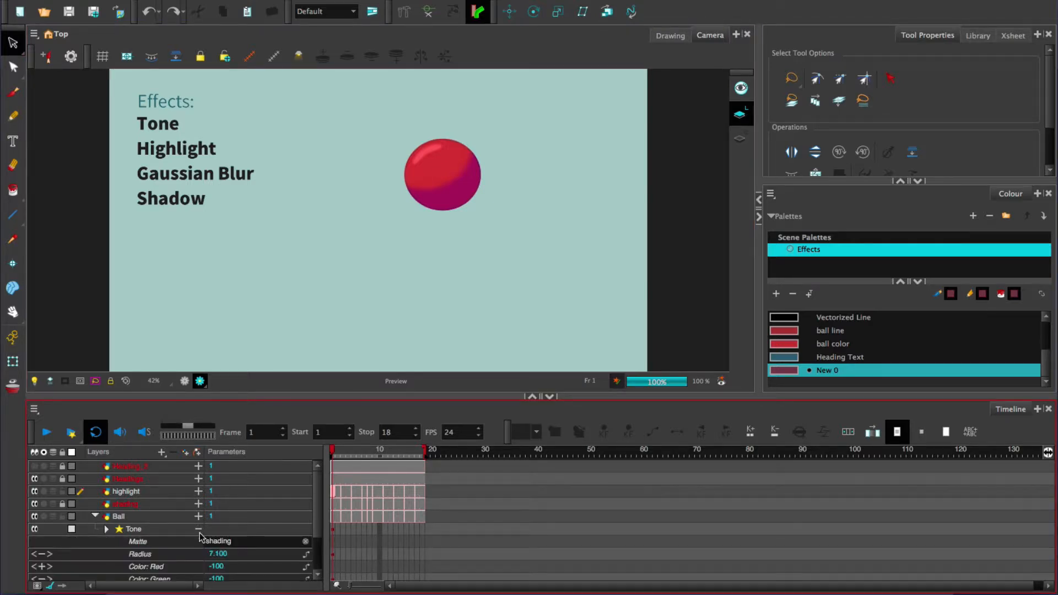
scroll(312, 497, "down", 2)
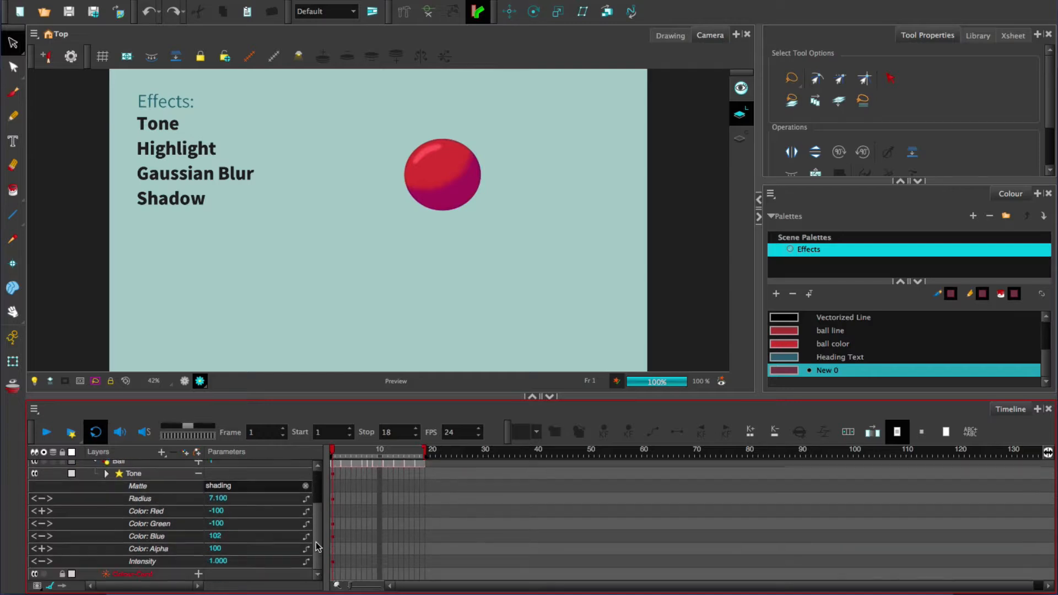
double_click(216, 537)
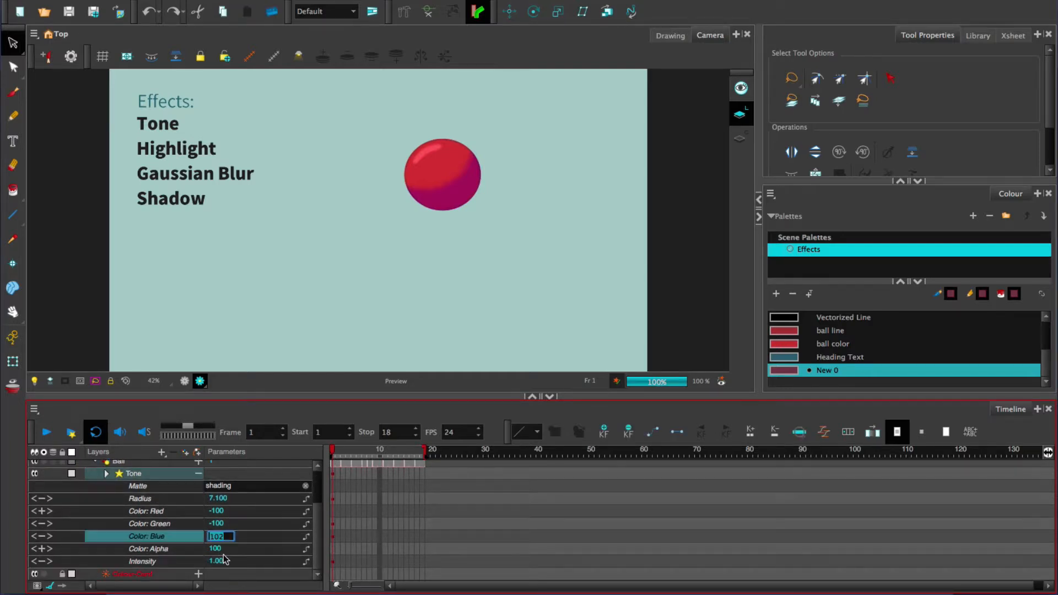
type("100")
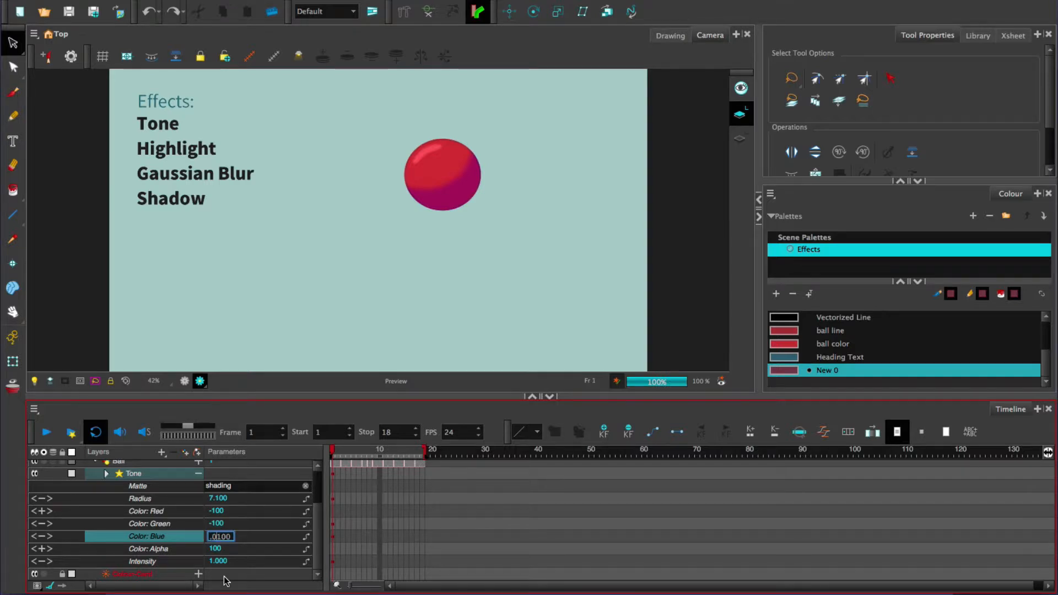
key("Return")
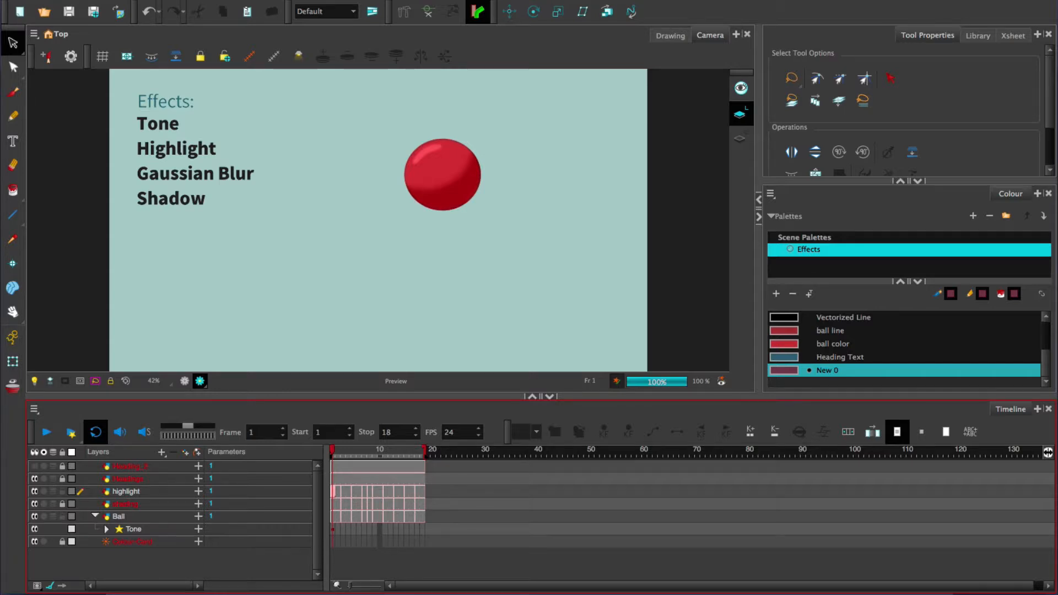
left_click(69, 430)
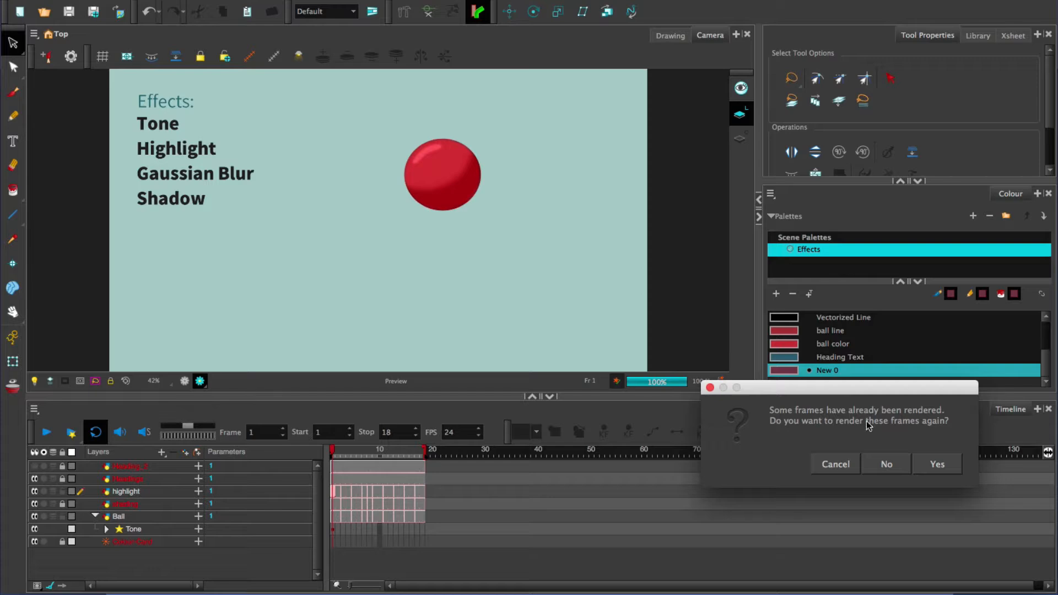
left_click(933, 462)
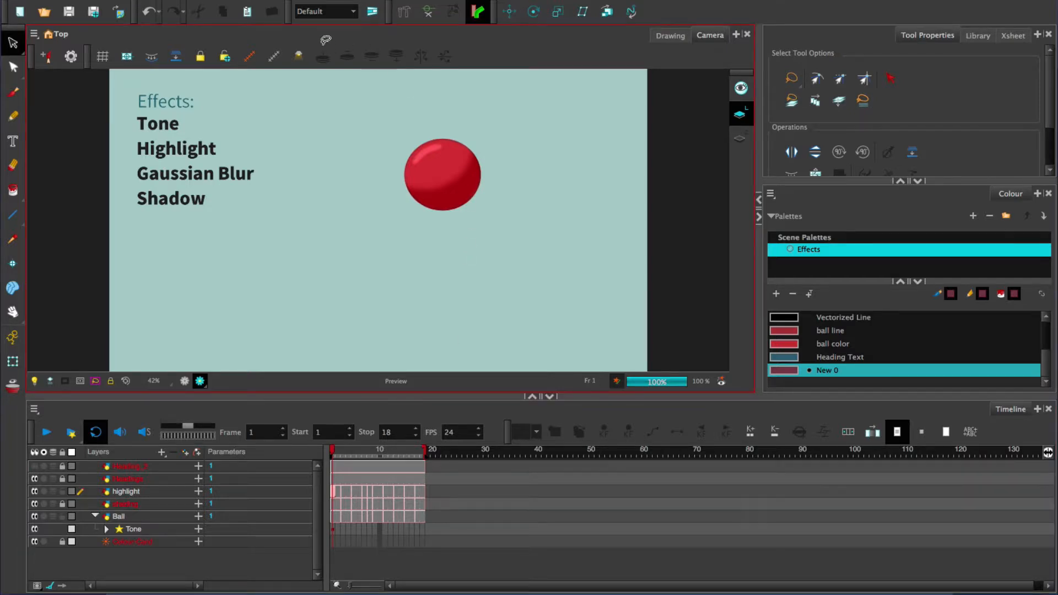
Step: Insert a Blur-Gaussian effect and nest it under the Highlight effect in the Ball layer's hierarchy
left_click(267, 0)
mouse_move(347, 147)
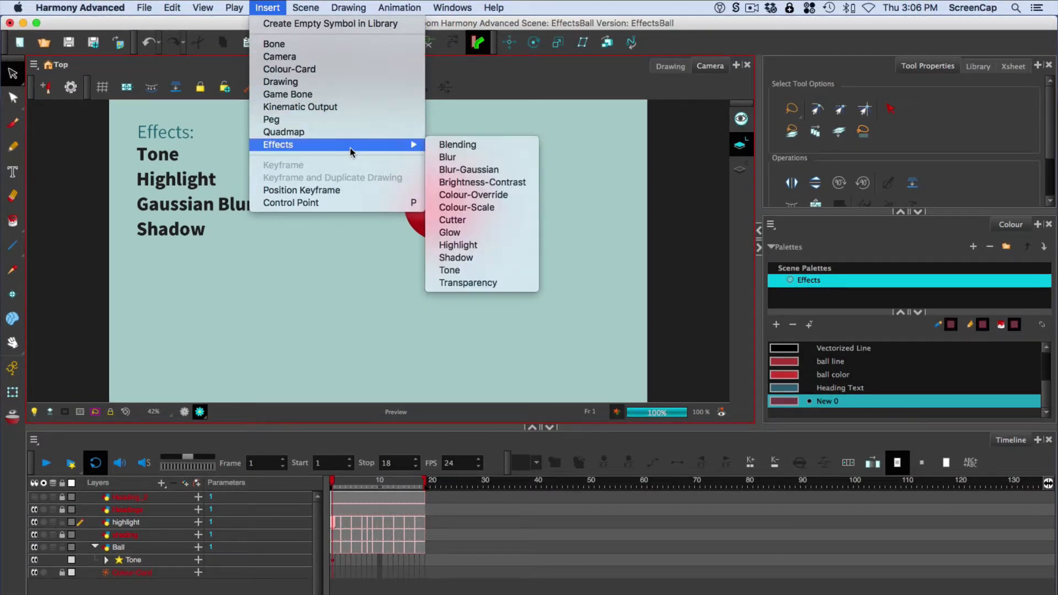
left_click(494, 170)
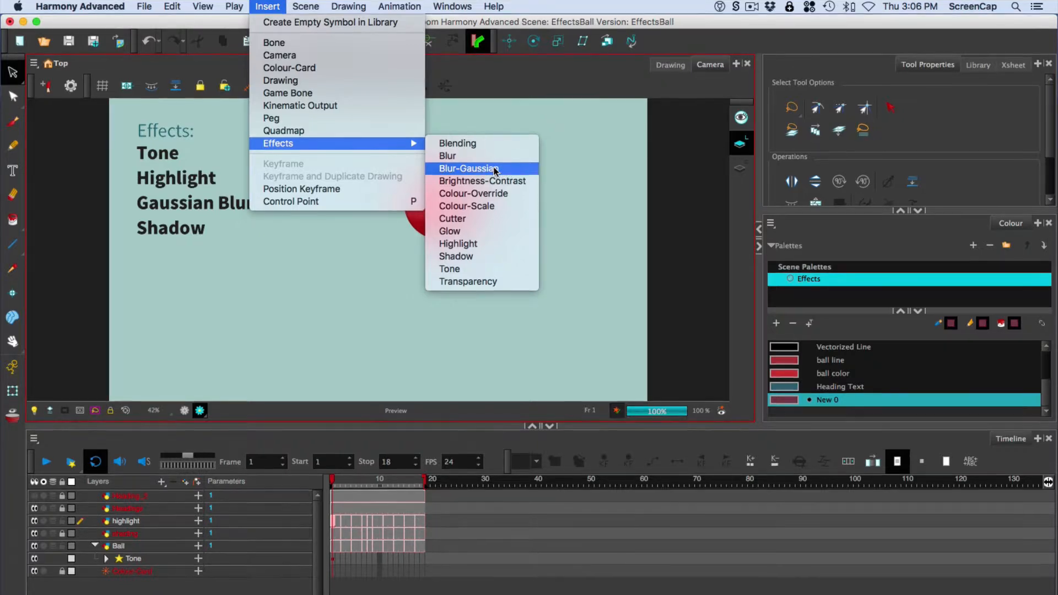
mouse_move(143, 556)
left_mouse_down()
mouse_move(158, 544)
mouse_move(146, 538)
mouse_move(152, 551)
left_mouse_up()
left_click(105, 528)
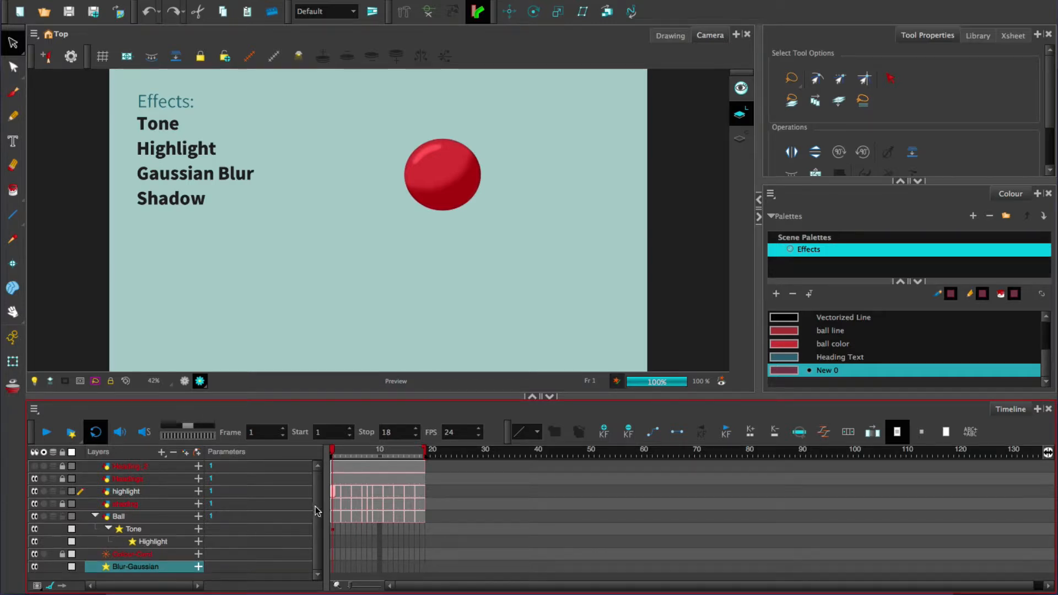
left_click_drag(123, 569, 157, 543)
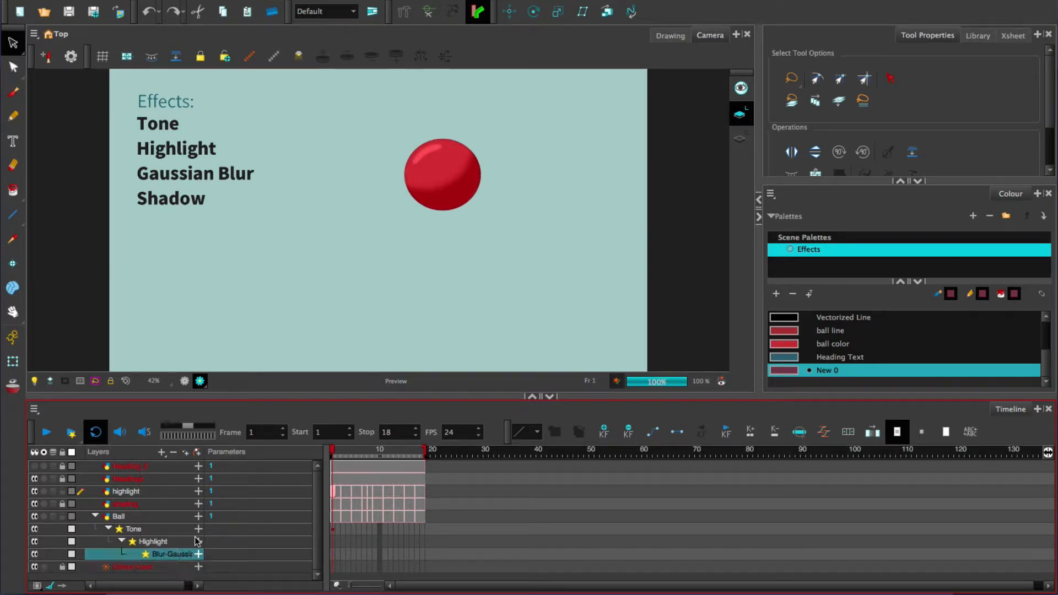
Step: Enlarge the timeline area and open the Blur-Gaussian effect's layer properties, moved clear of the ball
double_click(179, 554)
key("Return")
left_click(199, 554)
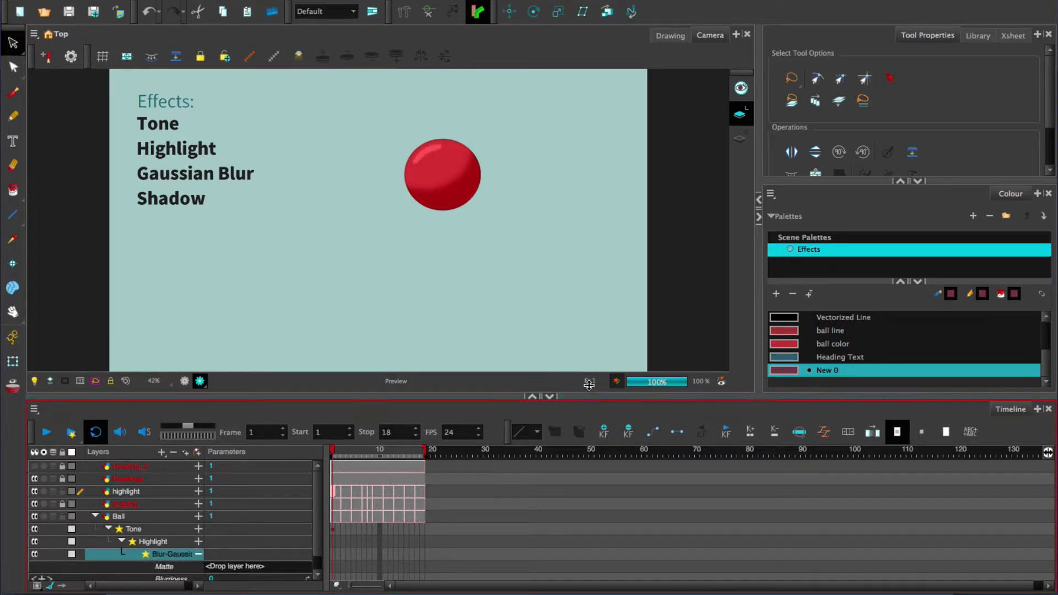
left_click_drag(589, 398, 594, 327)
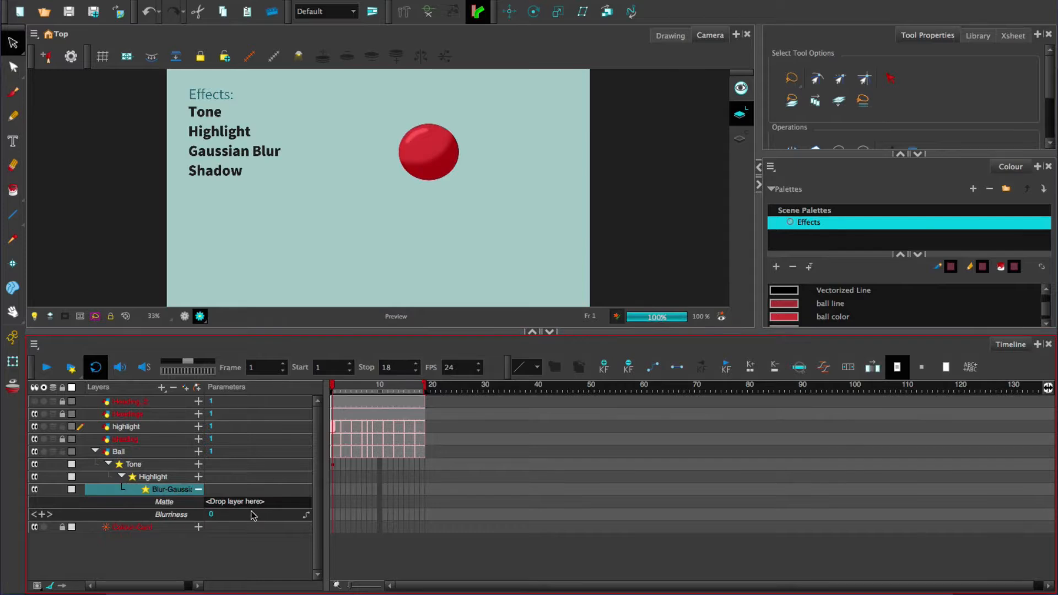
left_click(198, 489)
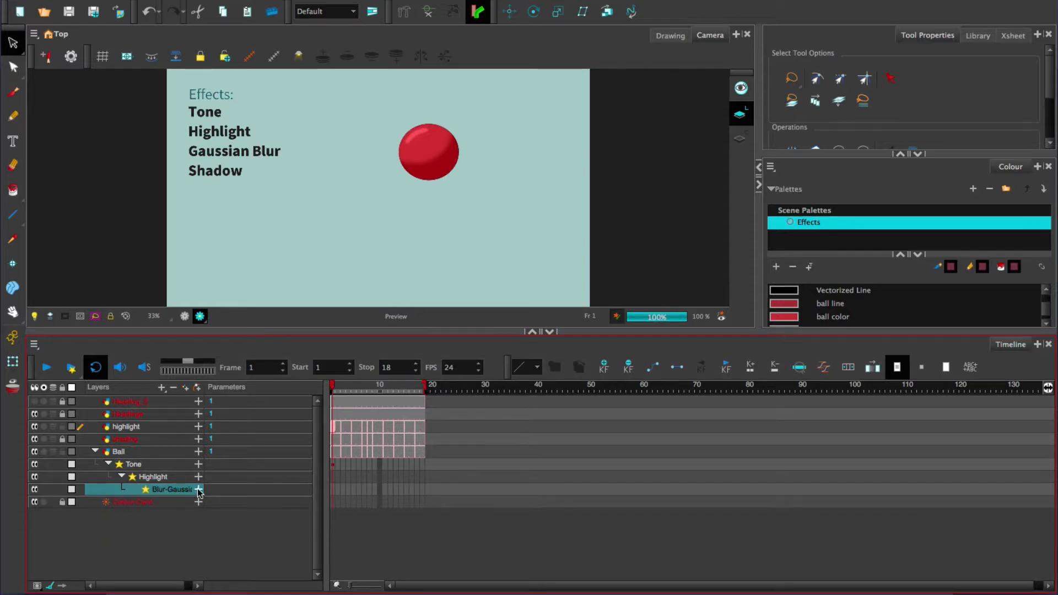
double_click(112, 485)
left_click_drag(419, 207, 783, 108)
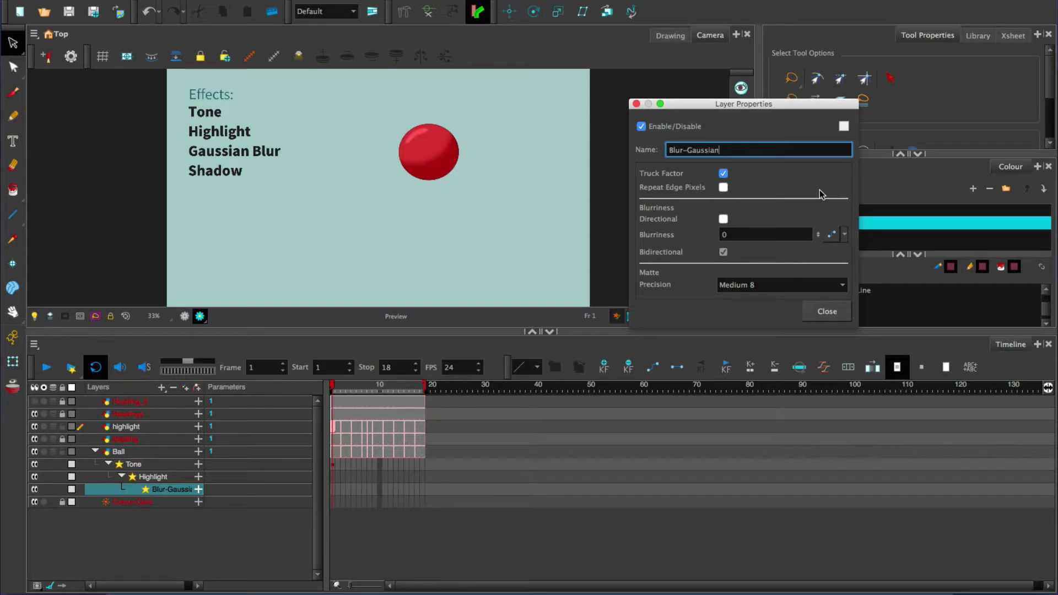
Step: Make the Gaussian blur directional and set its Vertical Blurriness to 10.8
left_click(723, 219)
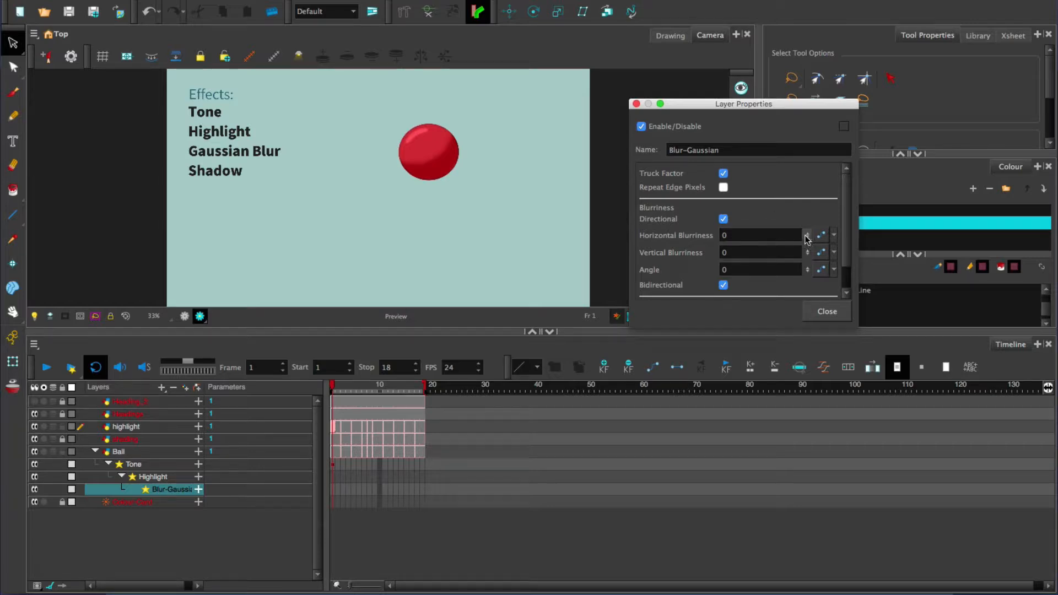
left_click_drag(807, 254, 807, 222)
left_click_drag(806, 136, 807, 252)
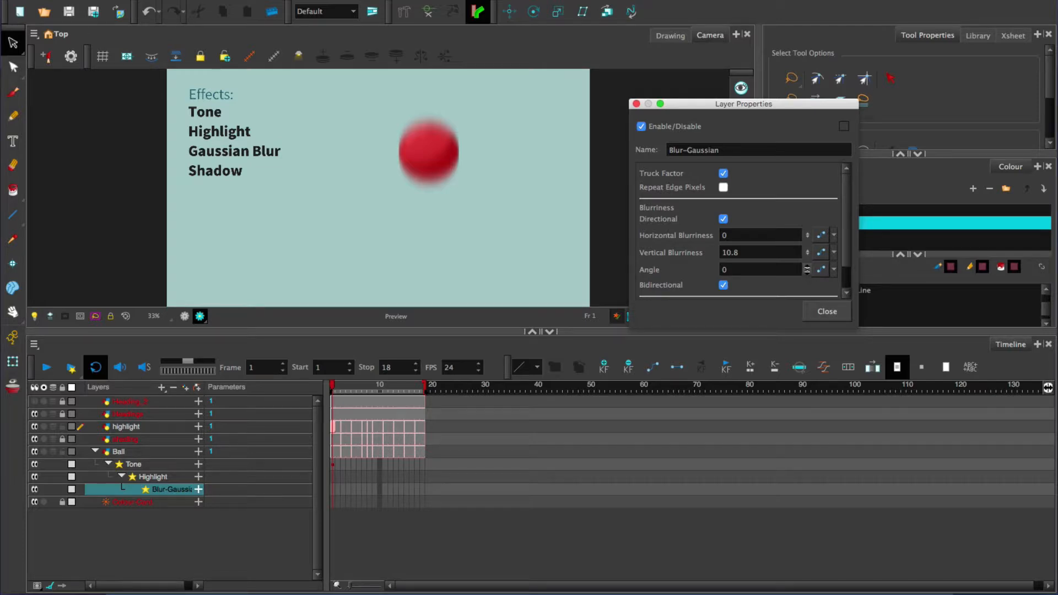
Step: Try a blur angle of 34, set it back to 0 and leave the layer properties
left_click_drag(805, 244, 807, 221)
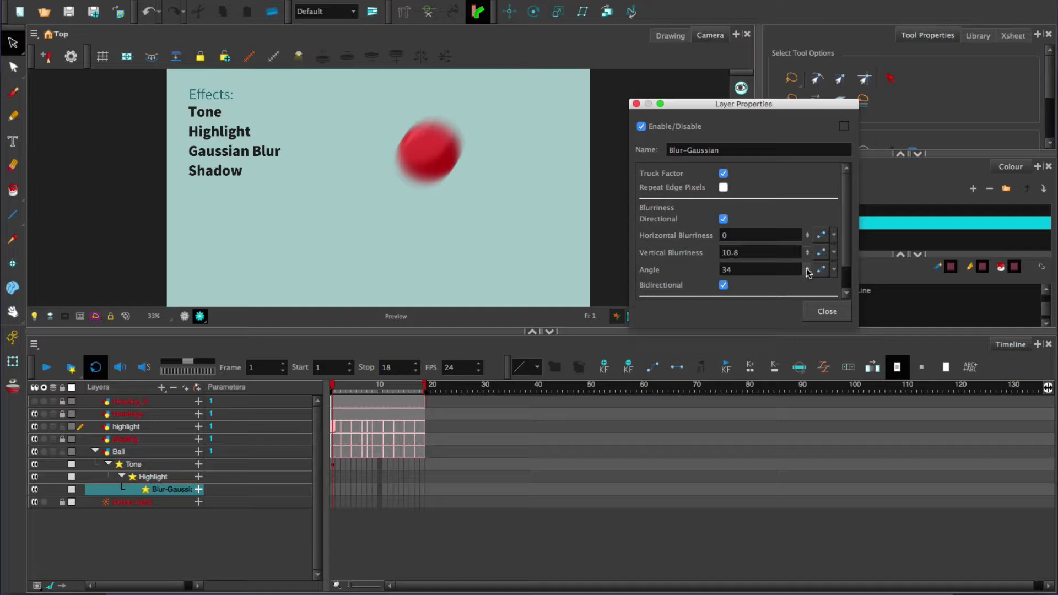
double_click(753, 270)
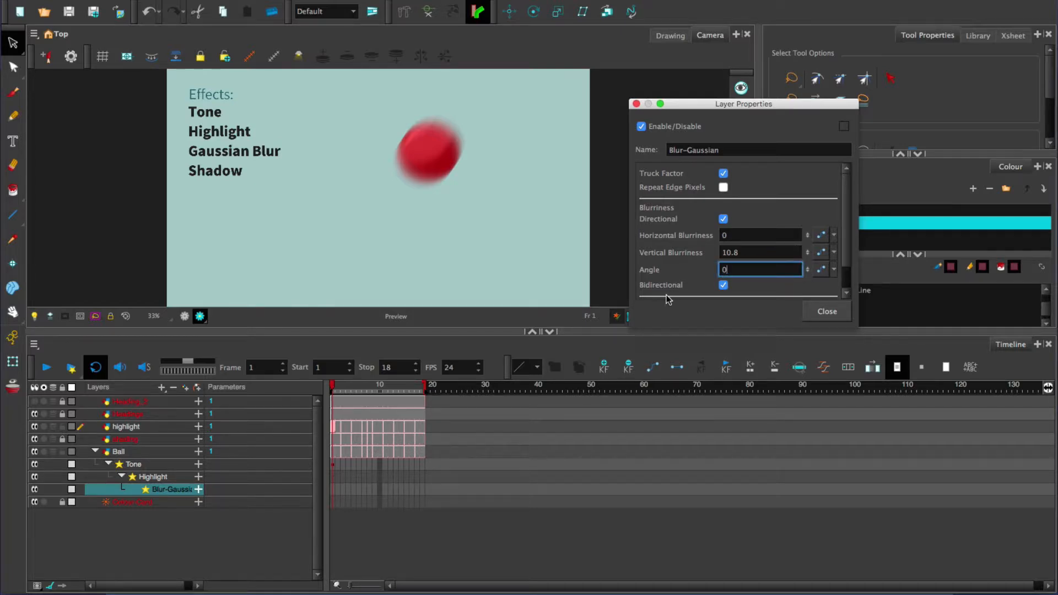
key("Return")
left_click(360, 297)
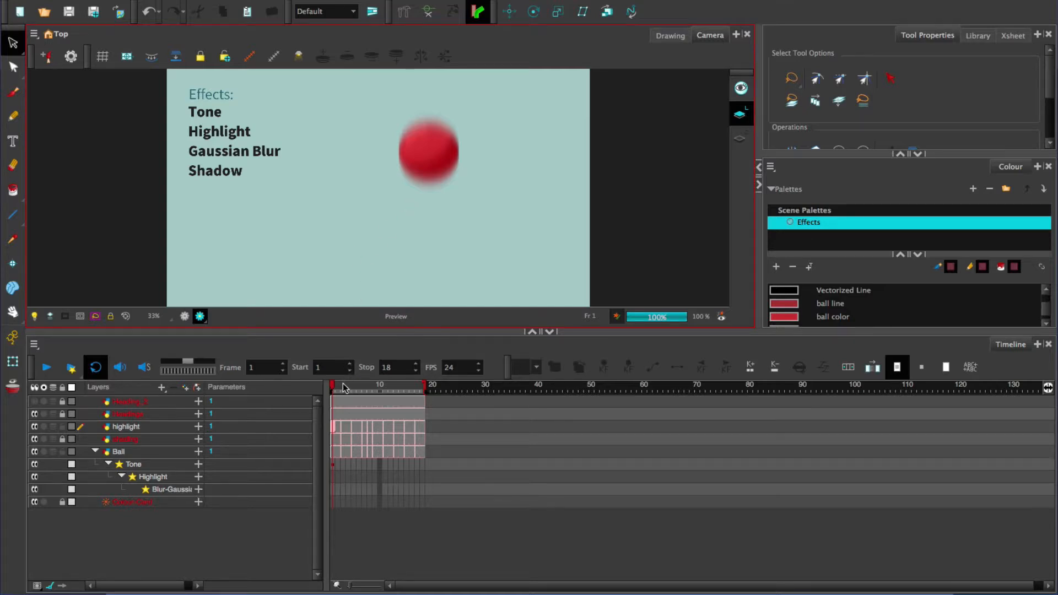
Step: Scrub to frame 8 to check the vertical blur on the ball and switch to OpenGL View
left_click_drag(343, 387, 369, 390)
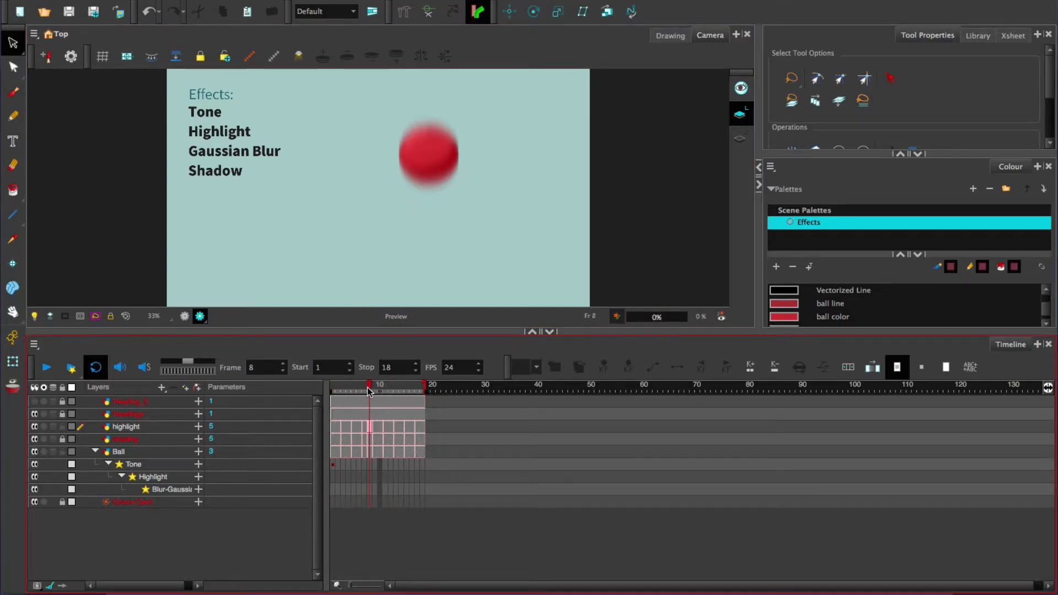
left_click(185, 321)
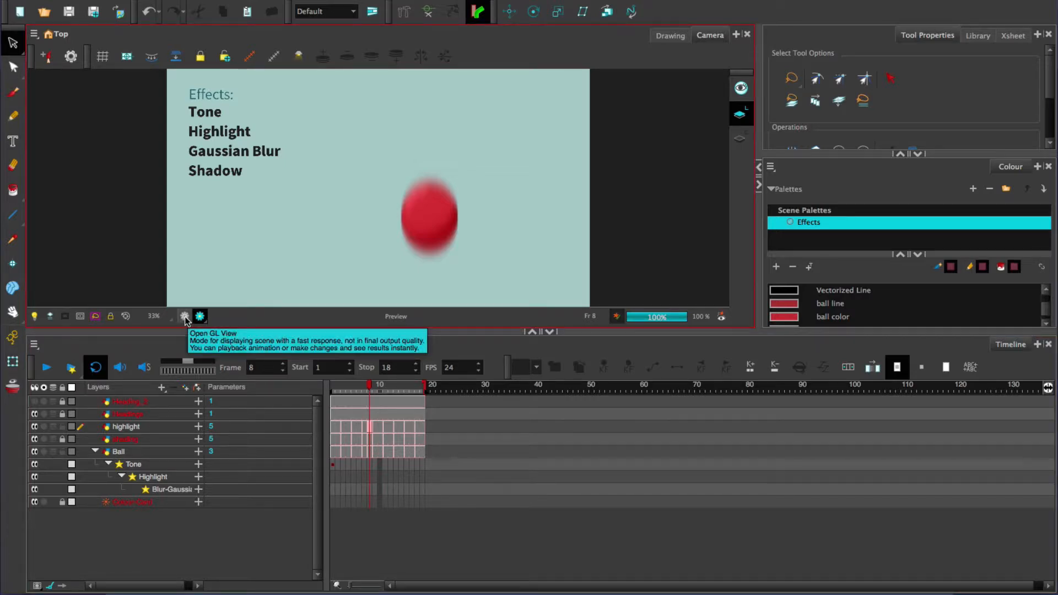
left_click(185, 321)
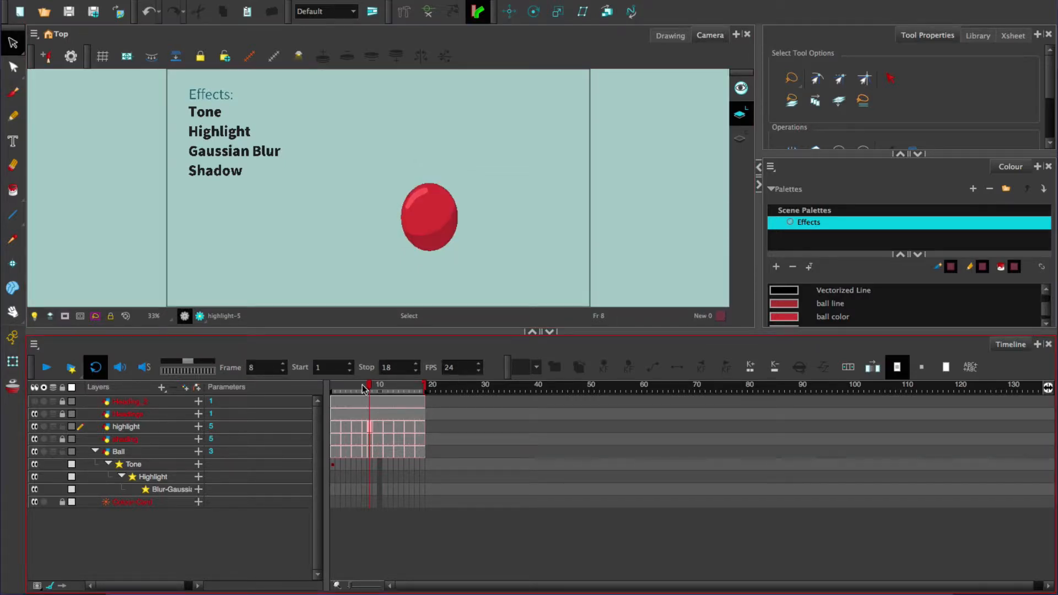
Step: Add a Blur-Gaussian keyframe at frame 8 and set its Vertical Blurriness to 0 at frame 1
left_click(342, 390)
mouse_move(333, 393)
left_mouse_down()
mouse_move(407, 393)
mouse_move(334, 392)
mouse_move(373, 394)
mouse_move(347, 394)
mouse_move(361, 394)
mouse_move(340, 406)
mouse_move(367, 404)
left_mouse_up()
left_click(174, 490)
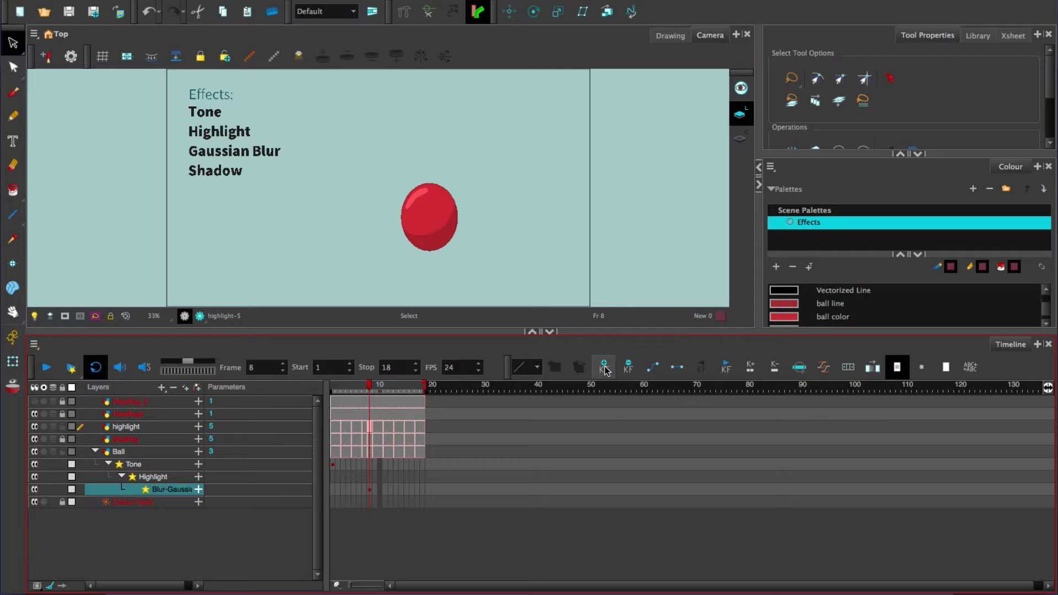
left_click(198, 490)
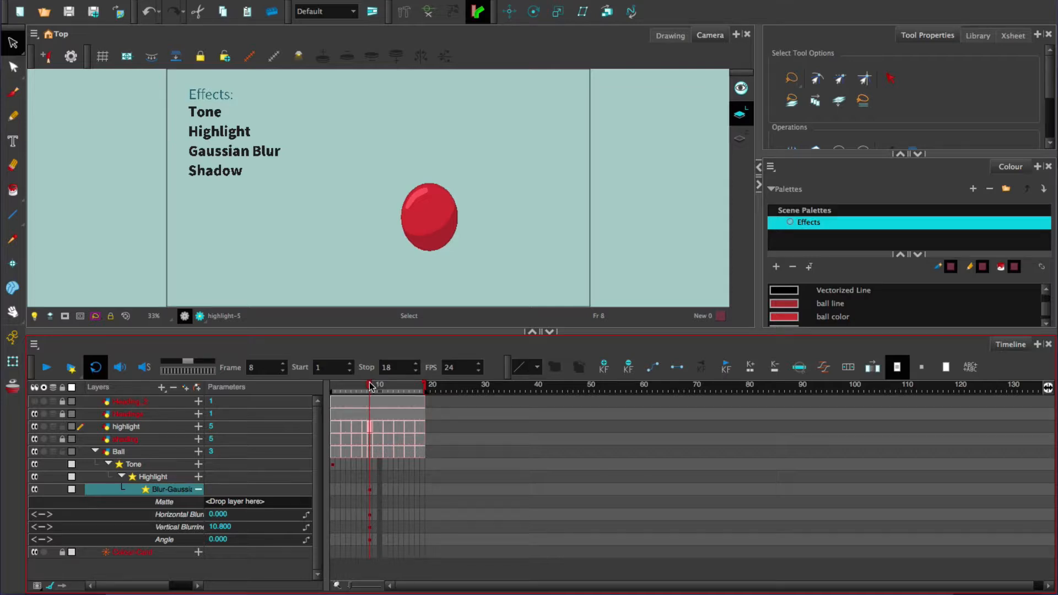
left_click_drag(370, 386, 327, 399)
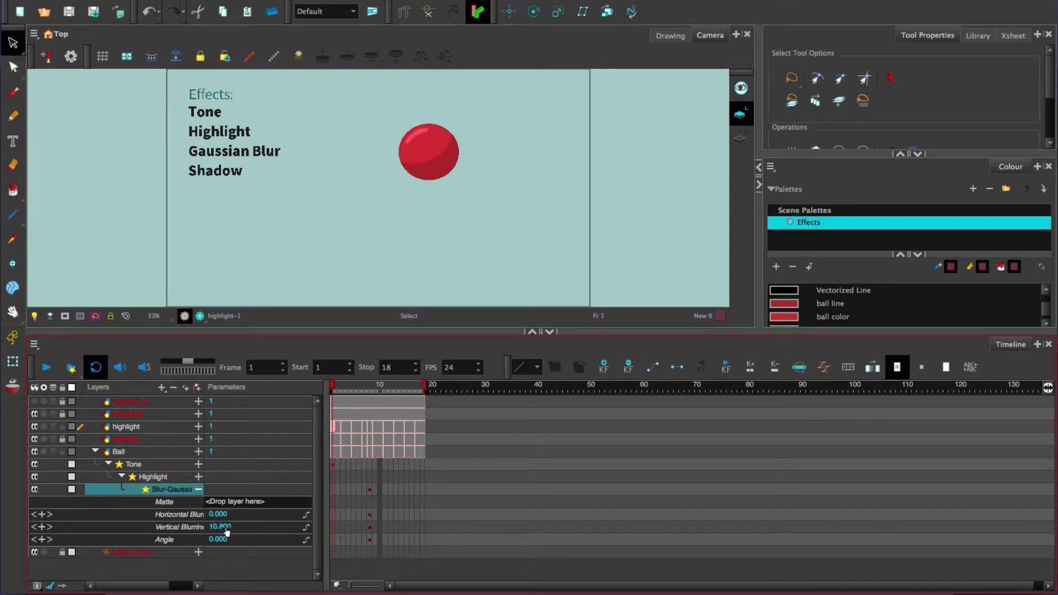
left_click_drag(225, 529, 150, 530)
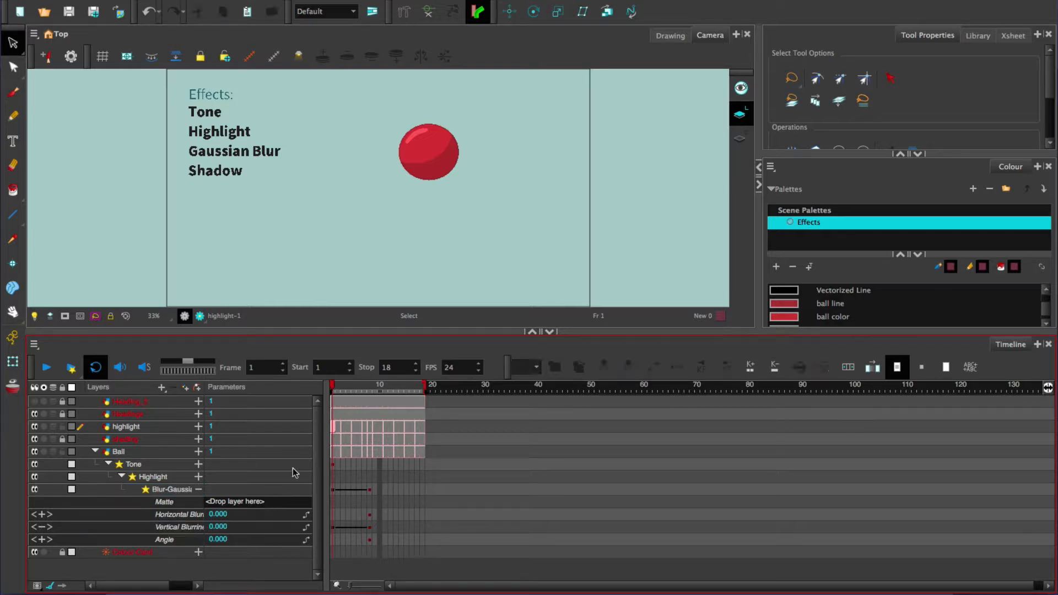
Step: Keyframe the Blur-Gaussian's Vertical Blurriness at frame 18 and set it to 0
left_click_drag(368, 387, 423, 392)
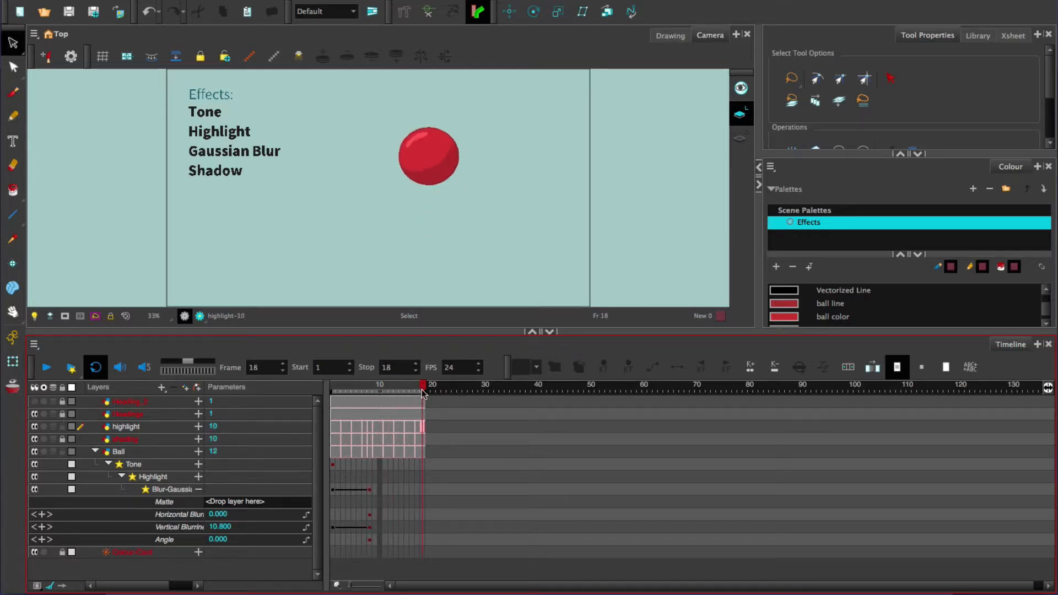
left_click(217, 527)
left_click(219, 526)
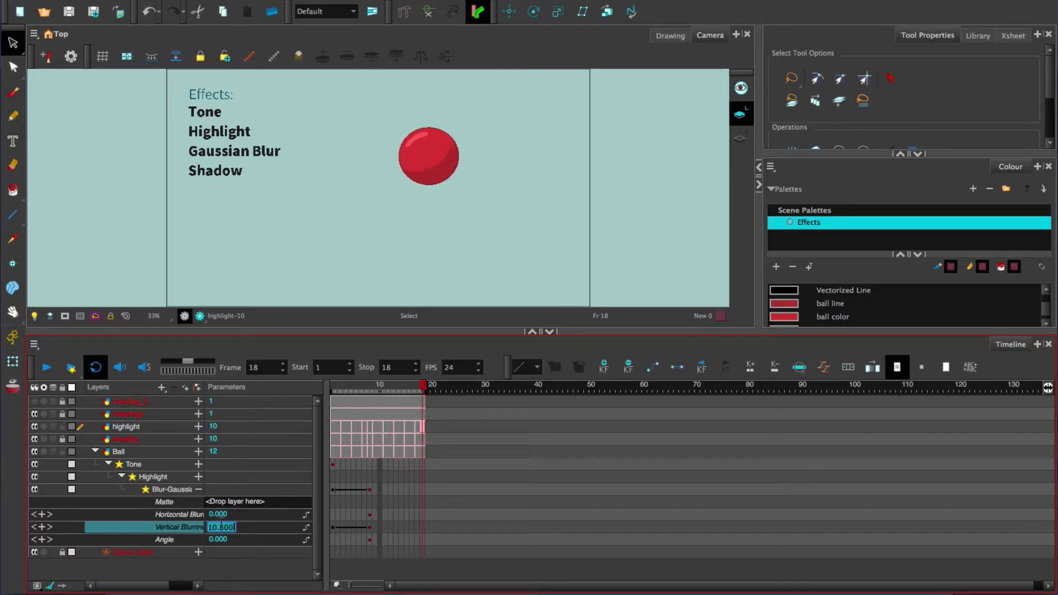
key("Return")
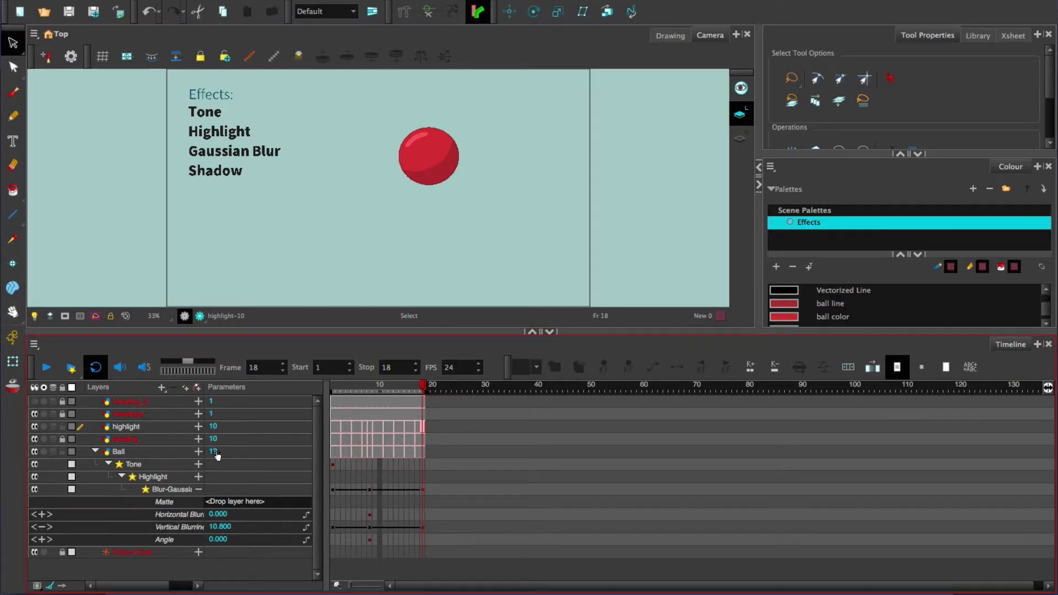
left_click_drag(216, 530, 144, 533)
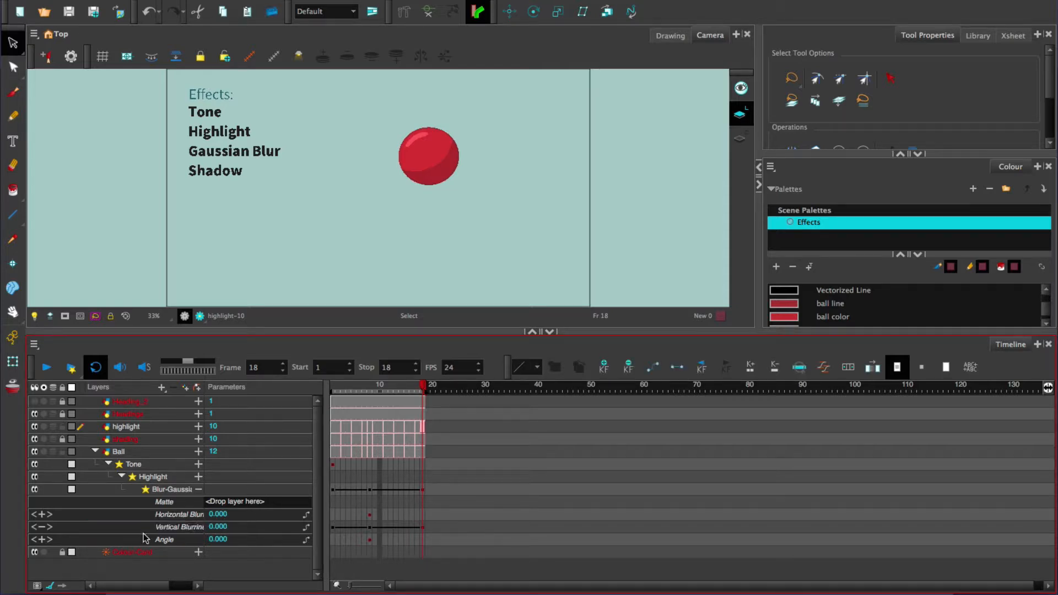
Step: Switch to Render View to check the blur from frame 11 to the end, and undo the accidental change to the stop frame
left_click(385, 388)
left_click(200, 316)
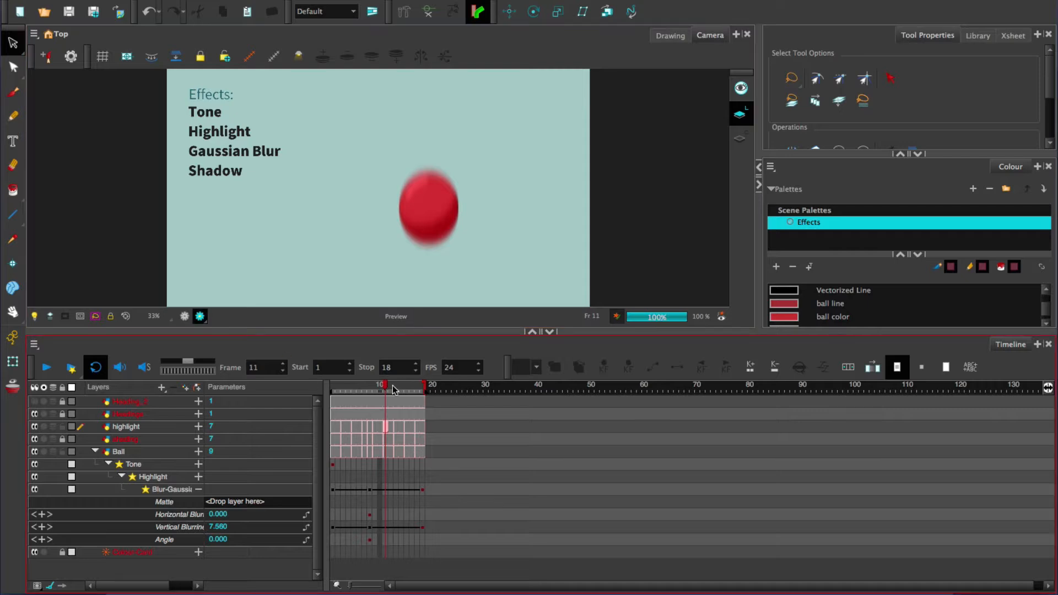
left_click_drag(393, 386, 423, 390)
left_click(423, 388)
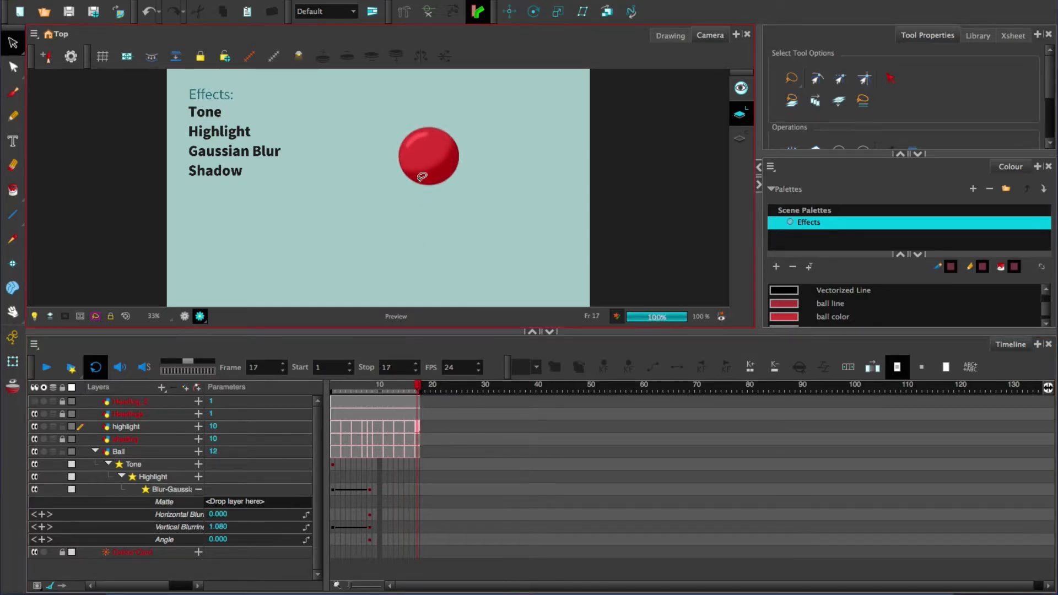
key("ctrl+z")
Step: Add a blur keyframe at frame 10 with Vertical Blurriness 0.74 and Horizontal Blurriness 2.9
left_click(380, 384)
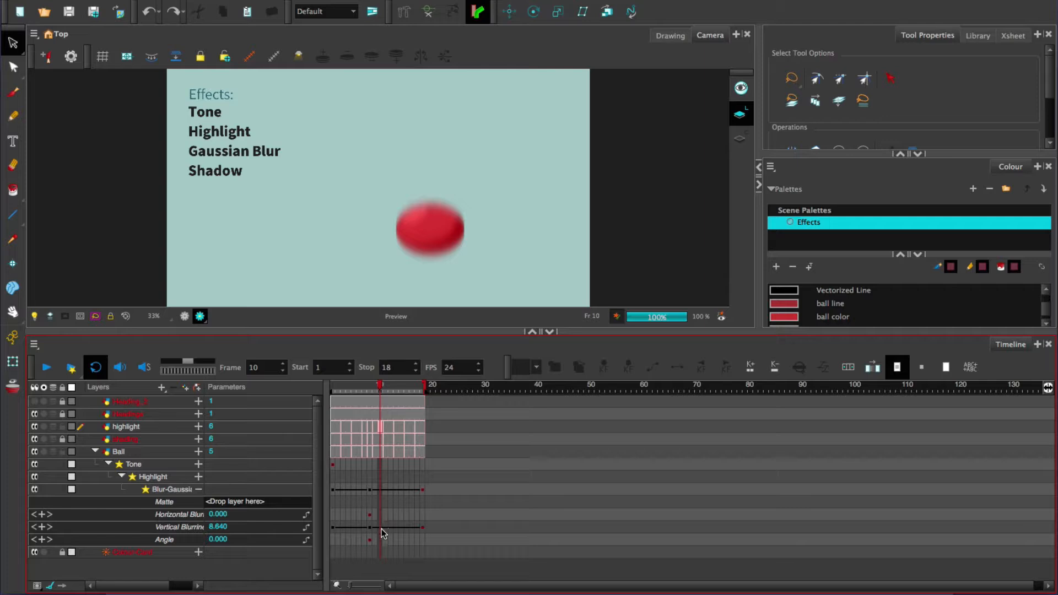
left_click(382, 528)
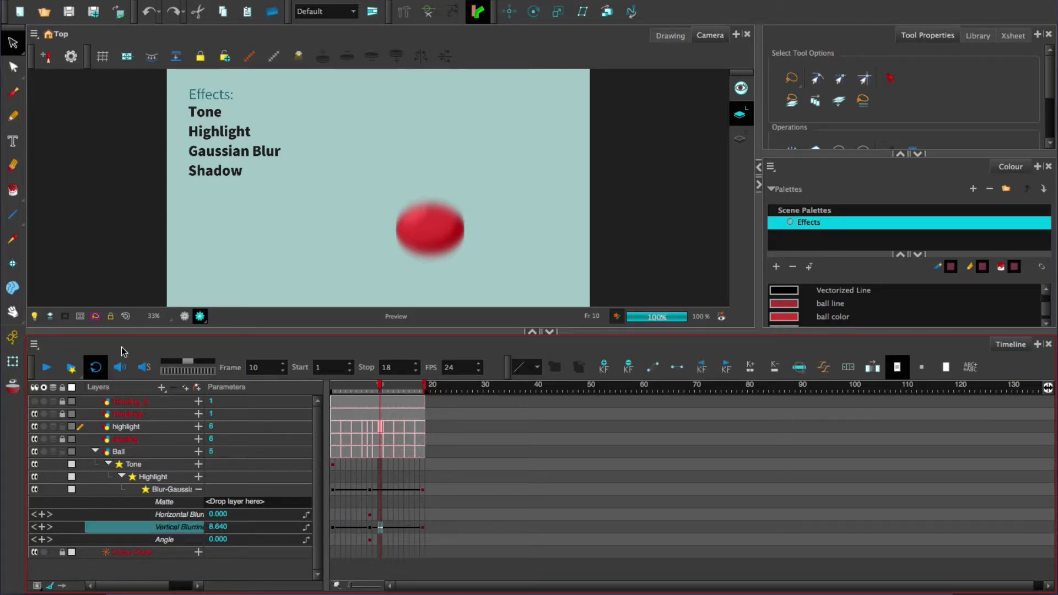
left_click(603, 366)
mouse_move(219, 527)
left_mouse_down()
mouse_move(193, 528)
mouse_move(231, 512)
left_mouse_up()
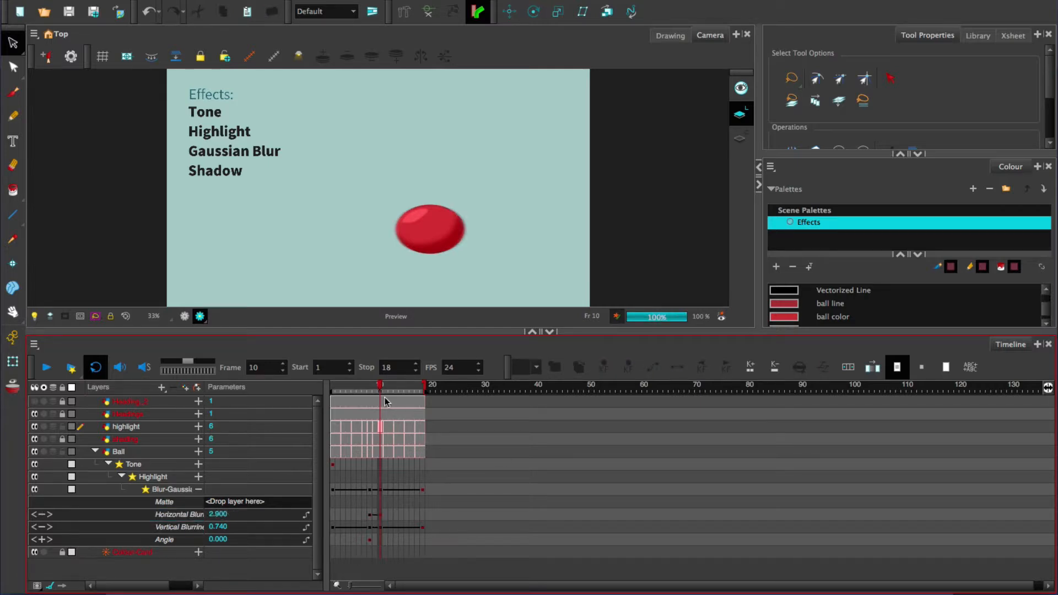
Step: Keyframe the Horizontal Blurriness at frames 18 and 1 with a value of 0
left_click(423, 388)
left_click(422, 519)
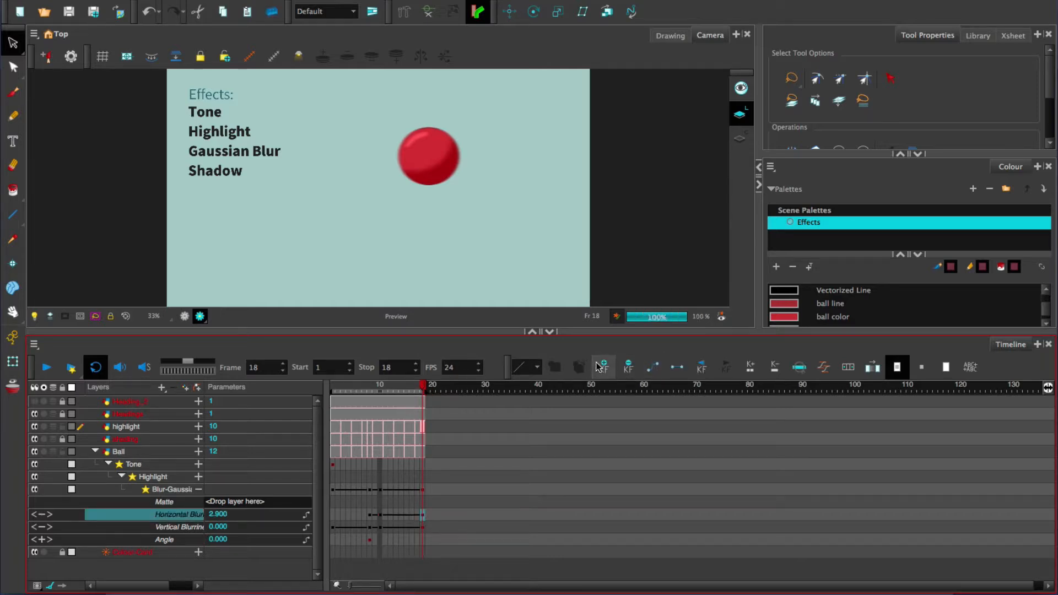
left_click_drag(216, 515, 188, 513)
left_click(332, 388)
left_click(604, 368)
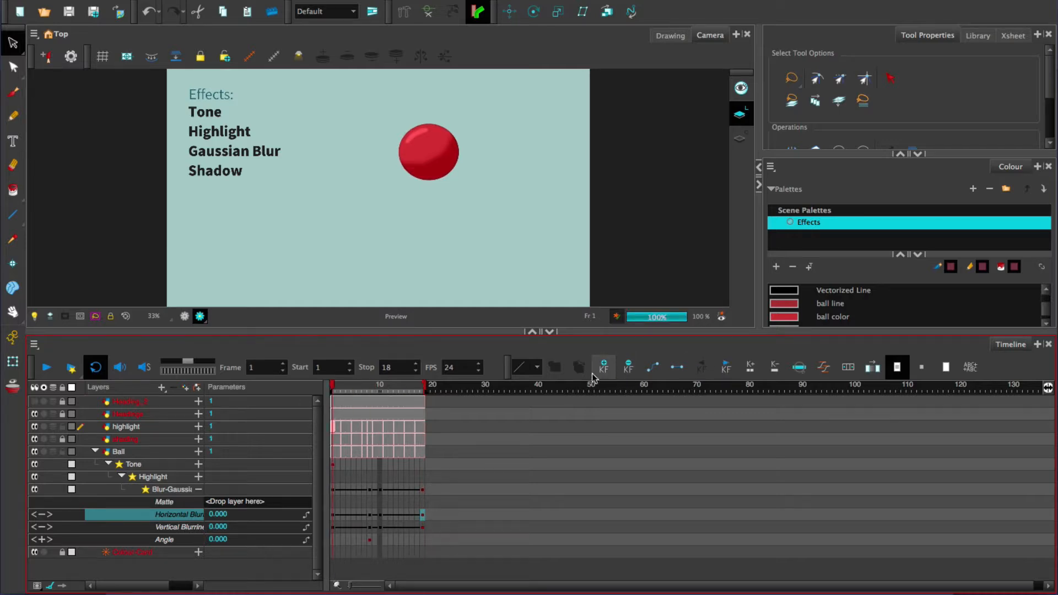
Step: Check the blur at frame 9, re-render all frames, watch the playback and close the player
left_click(374, 388)
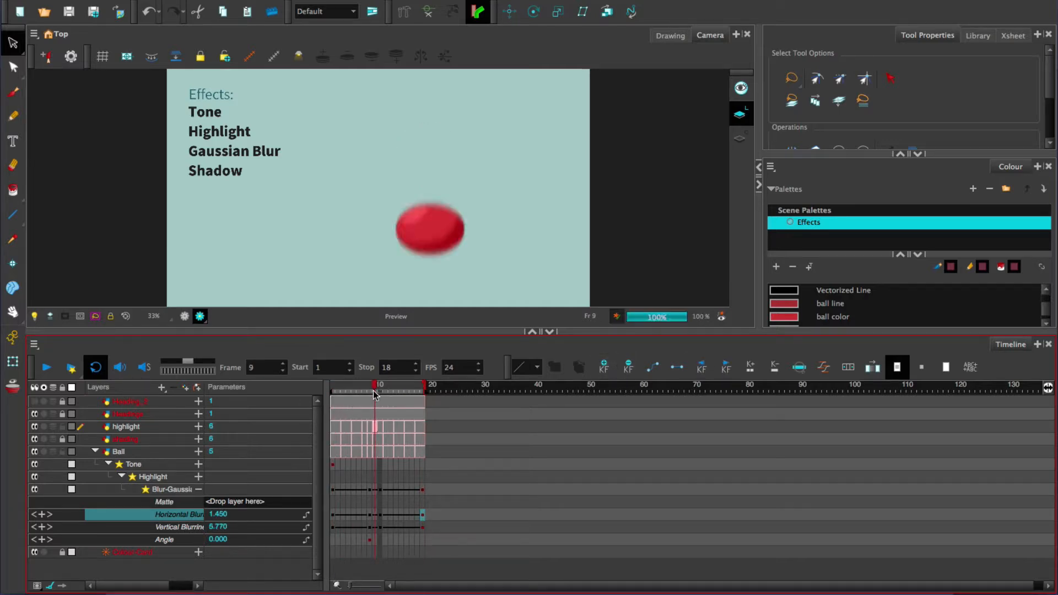
left_click(70, 369)
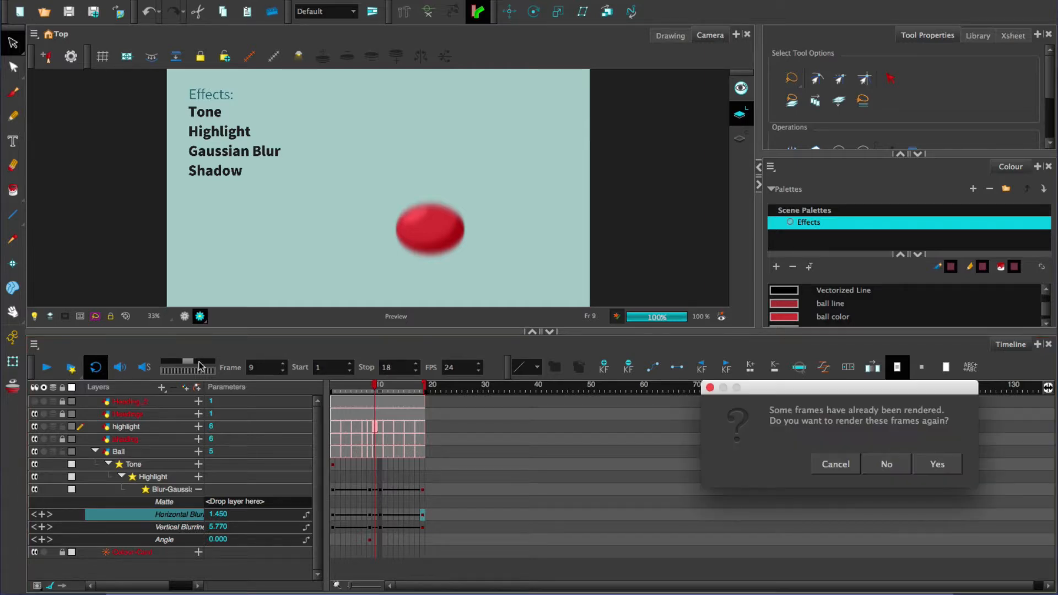
left_click(936, 464)
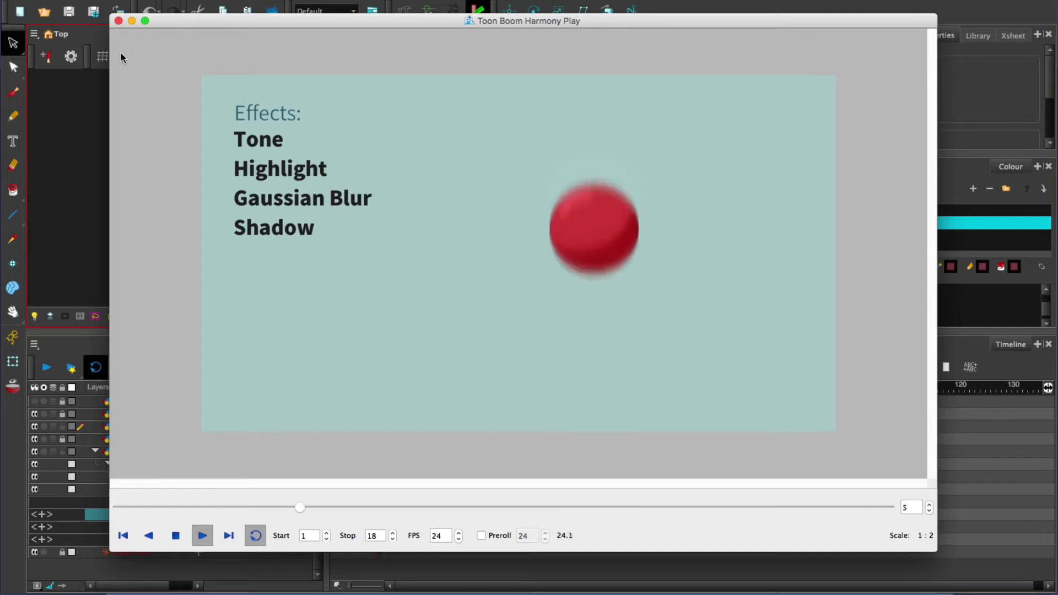
left_click(117, 21)
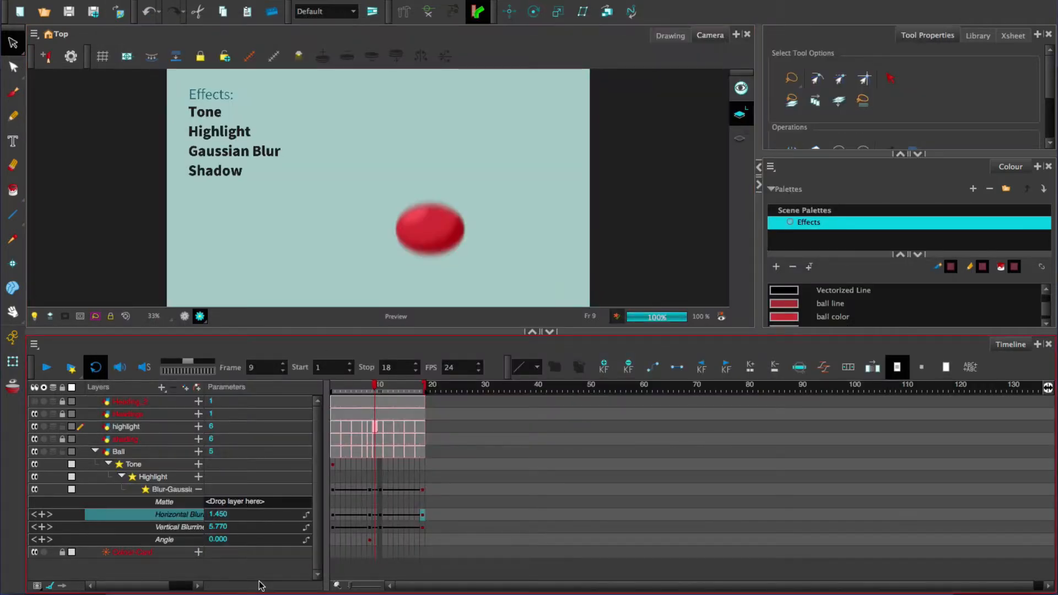
Step: Set the Vertical Blurriness to 3 at frame 8 and readjust the horizontal and vertical blur values at frame 10
left_click(371, 387)
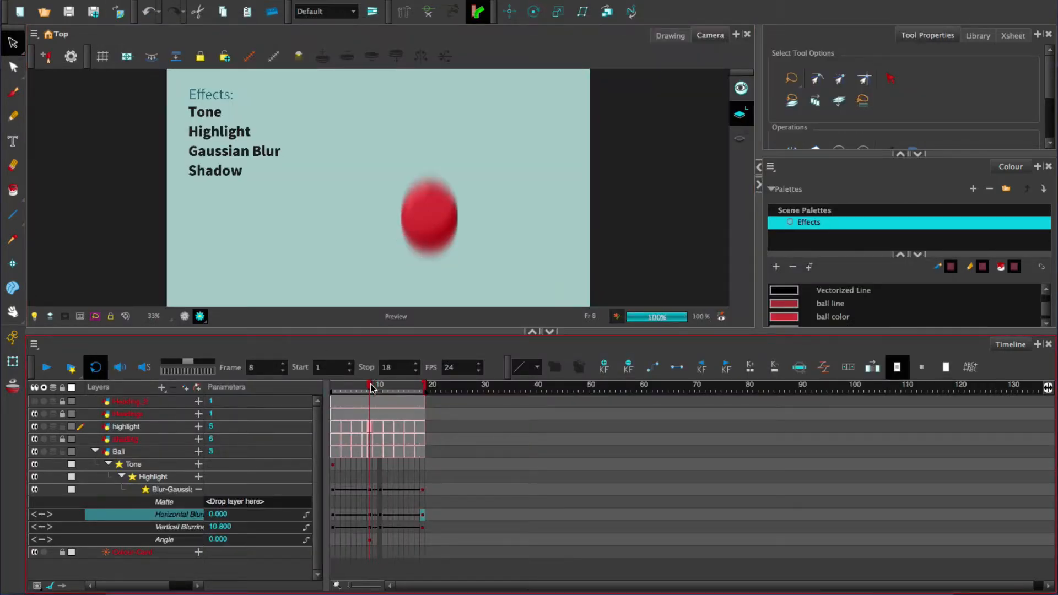
left_click(224, 528)
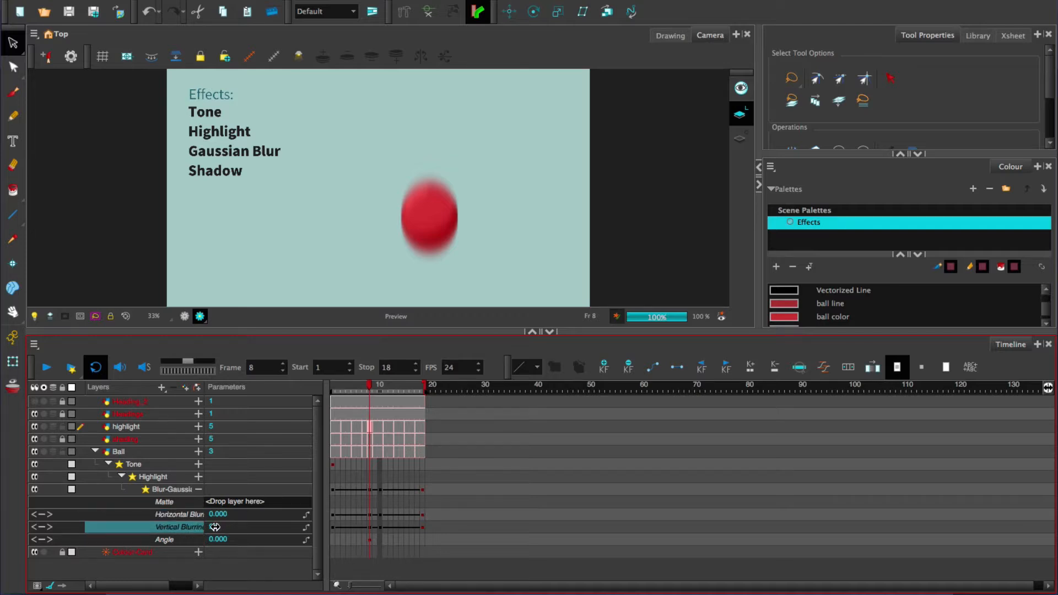
left_click_drag(212, 527, 213, 527)
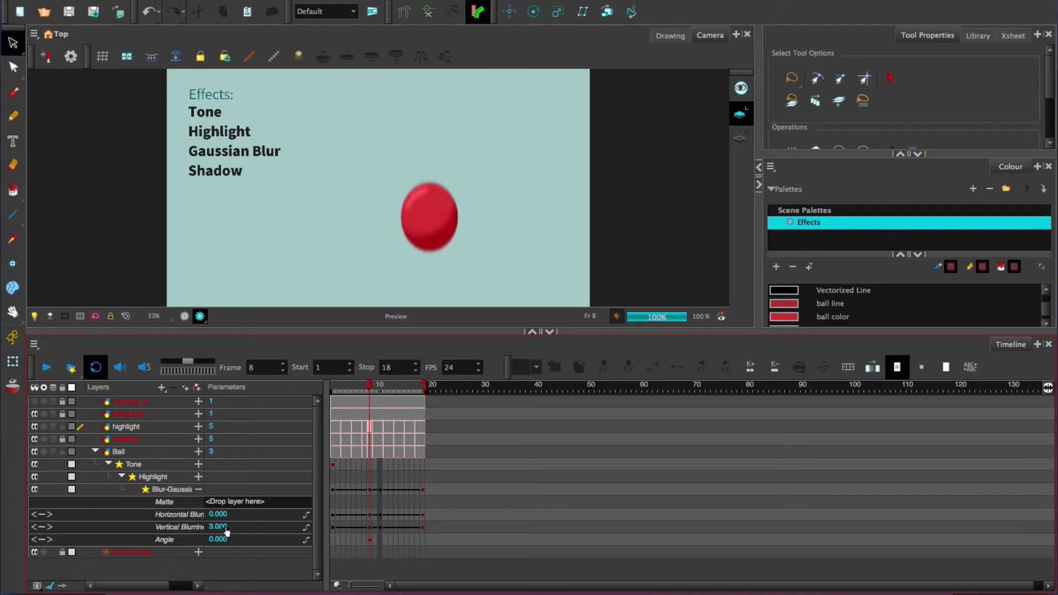
left_click(381, 522)
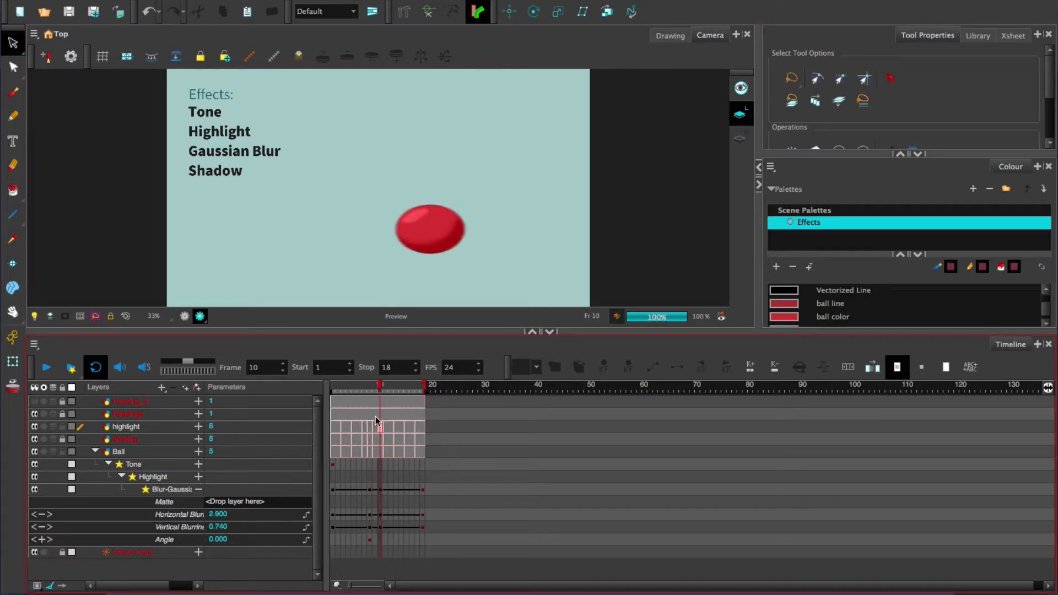
left_click(211, 514)
left_click_drag(221, 527, 212, 527)
Step: Check the ball's blur at frames 18 and 8, and re-render the frames for playback
left_click(424, 386)
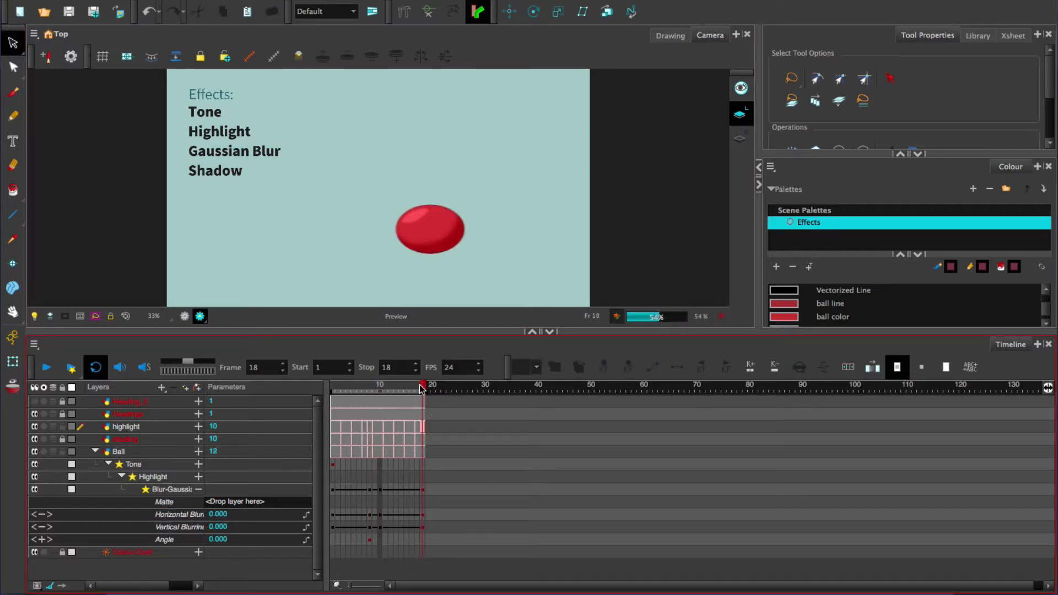
left_click(368, 388)
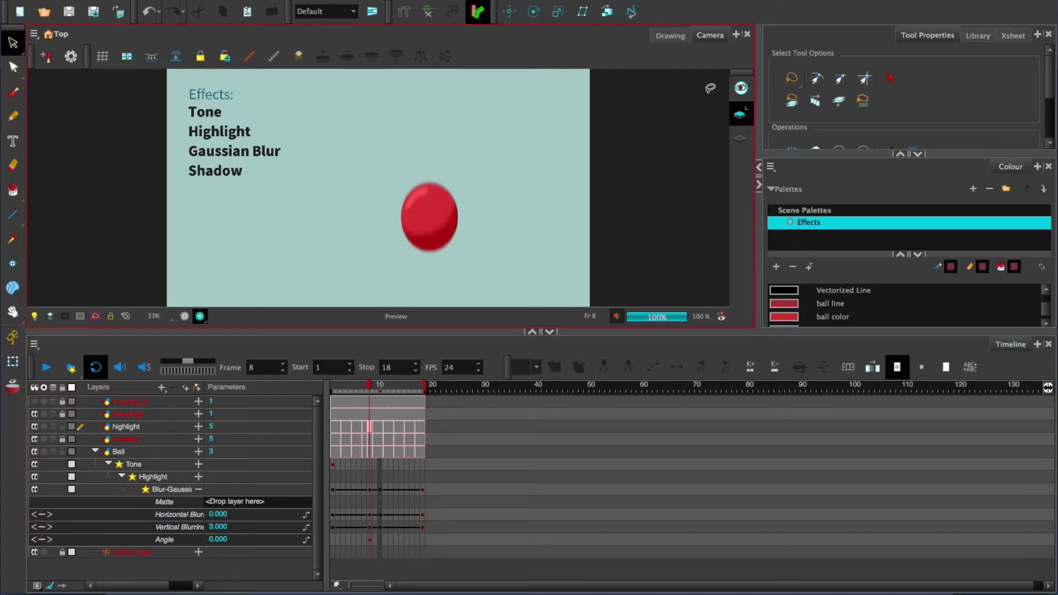
left_click(71, 367)
left_click(935, 464)
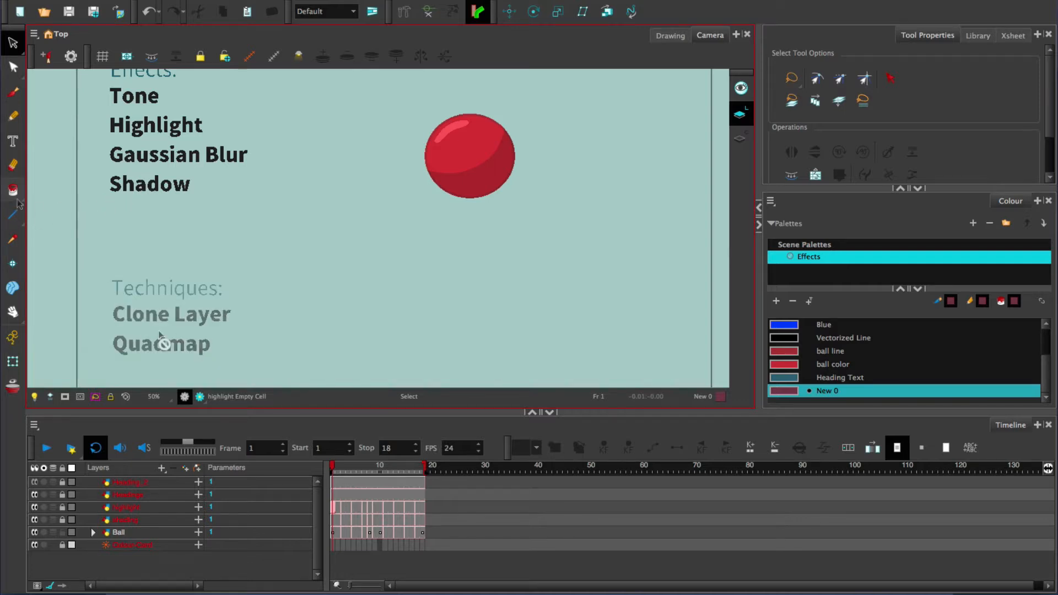
Step: Clone the Ball layer with both its drawings and its timing
scroll(157, 340, "down", 1)
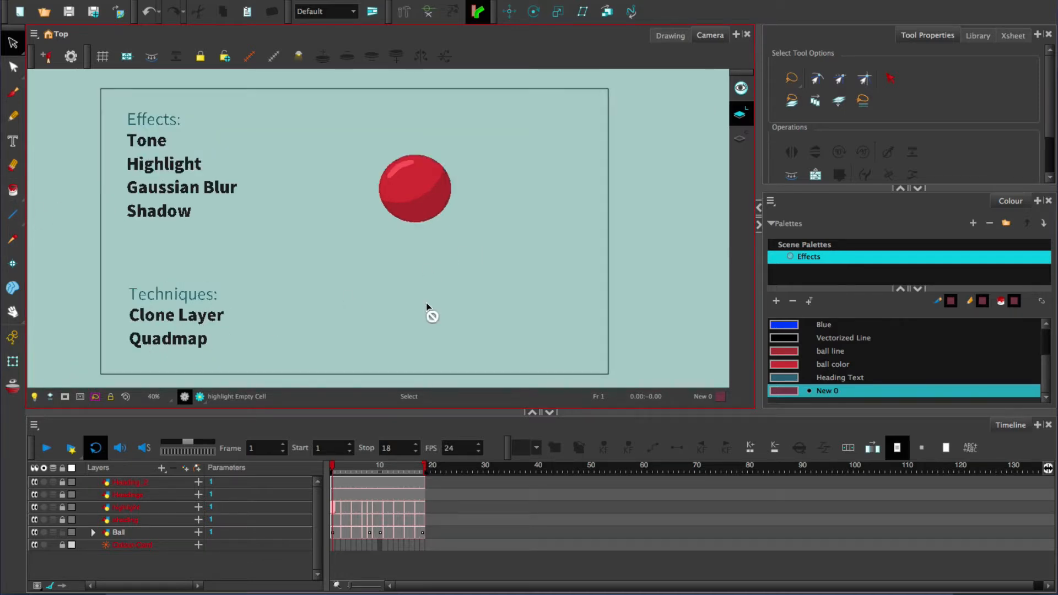
left_click(138, 534)
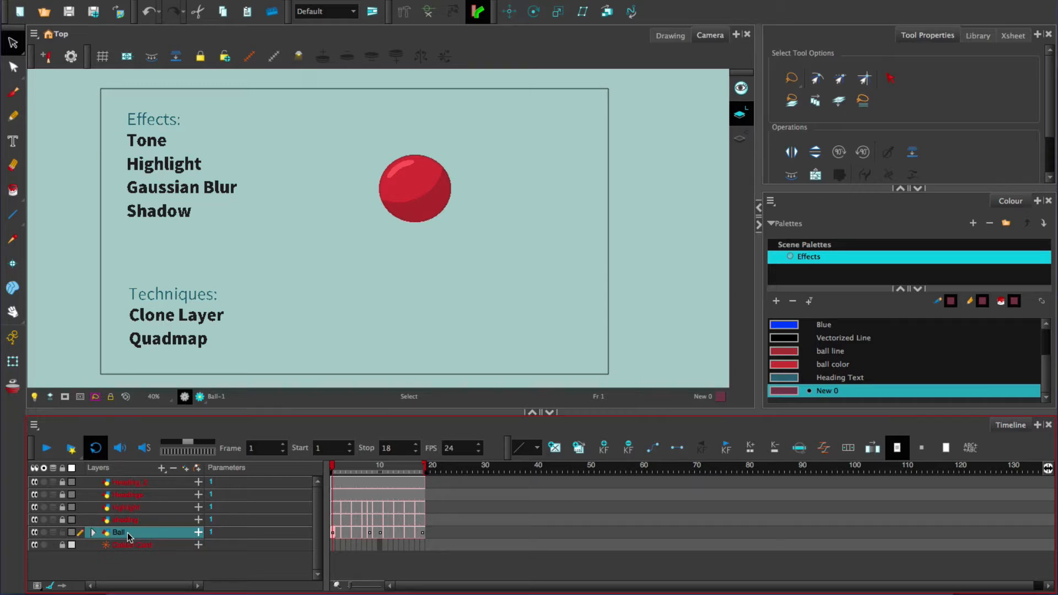
right_click(129, 537)
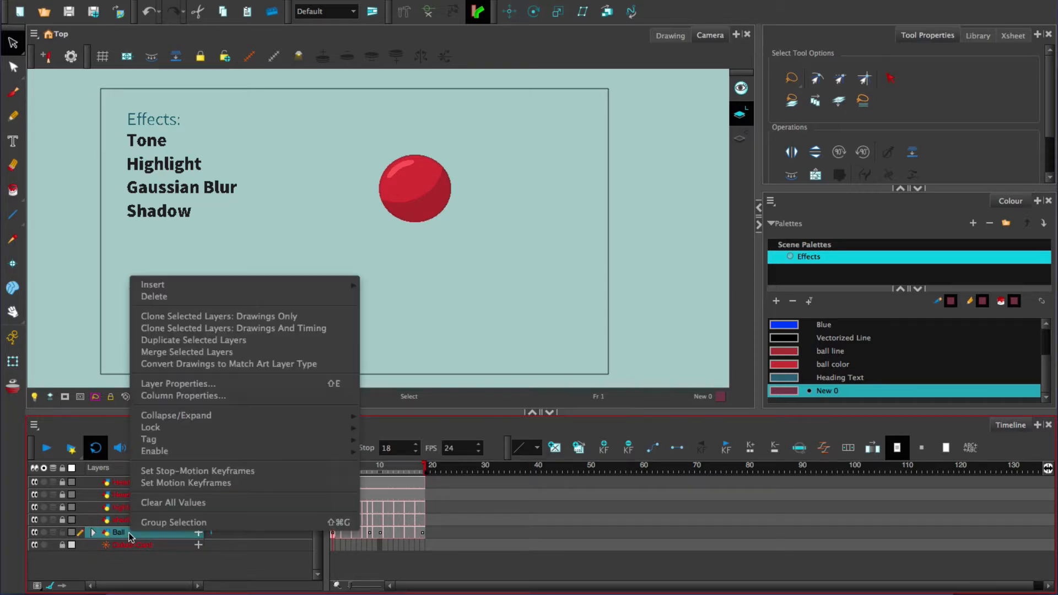
left_click(333, 329)
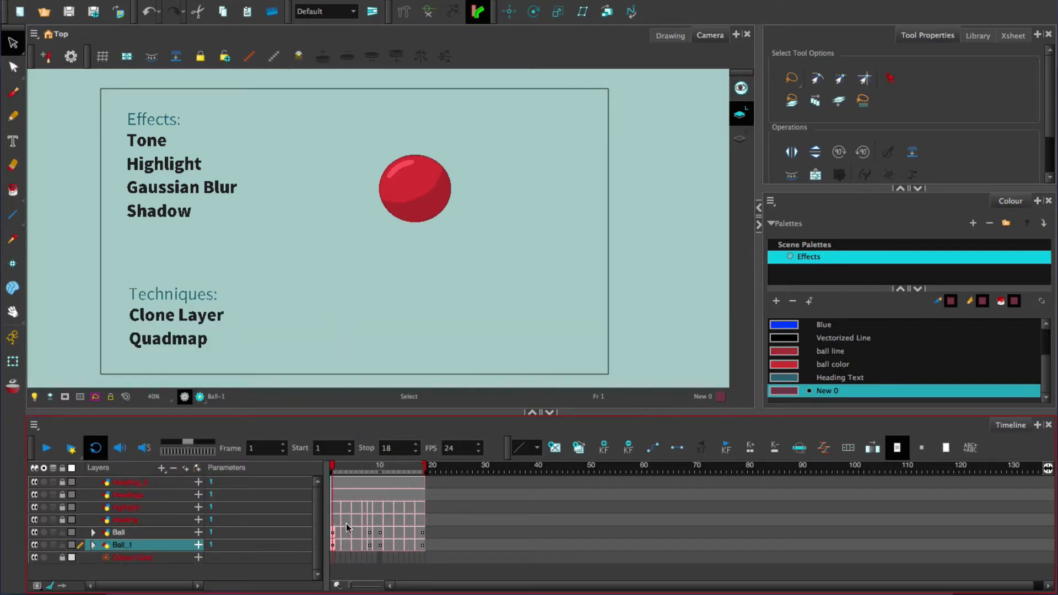
Step: Compare the drawing cells of the Ball layer and its clone at several frames, including frames 4, 6, 11 and 16
left_click(389, 533)
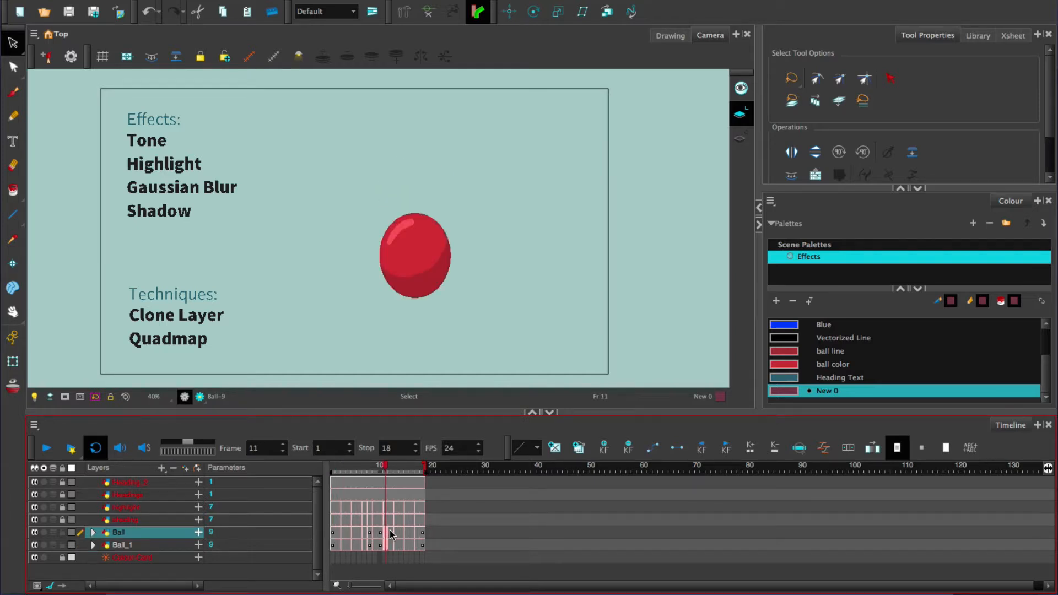
left_click(396, 533)
left_click(412, 532)
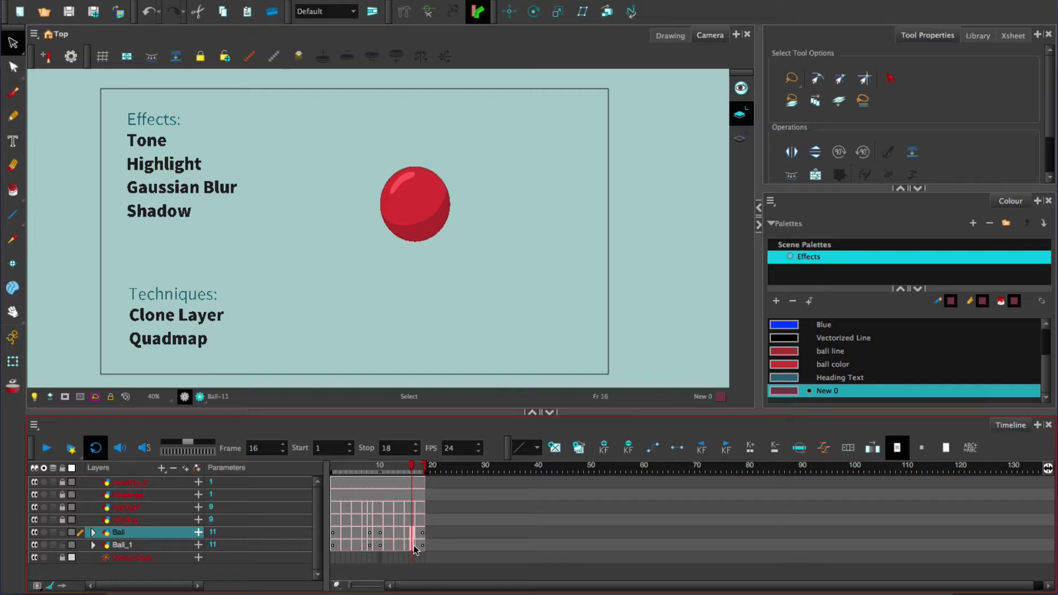
left_click(352, 537)
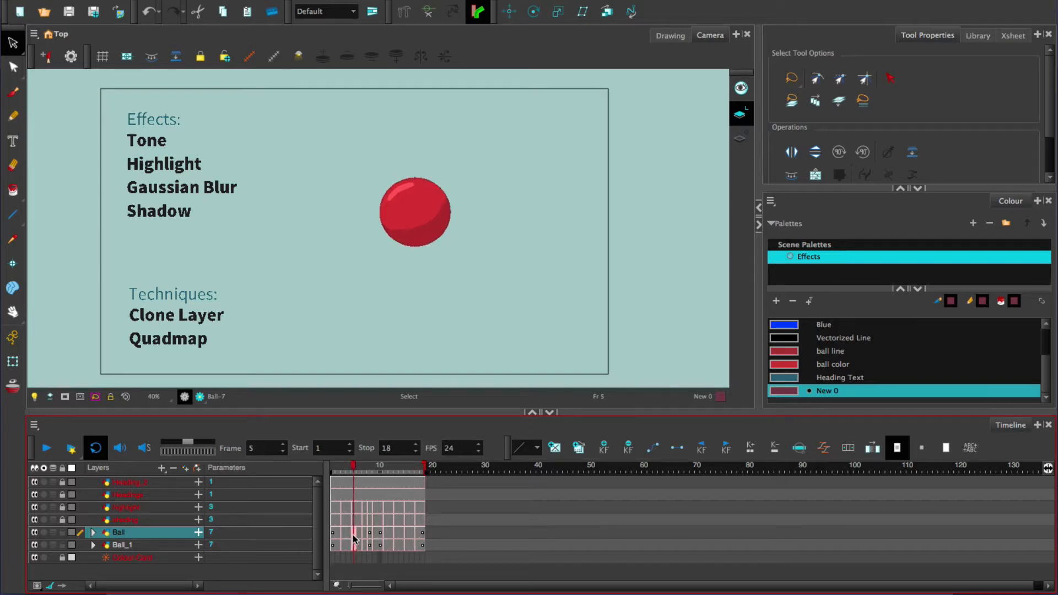
left_click(349, 537)
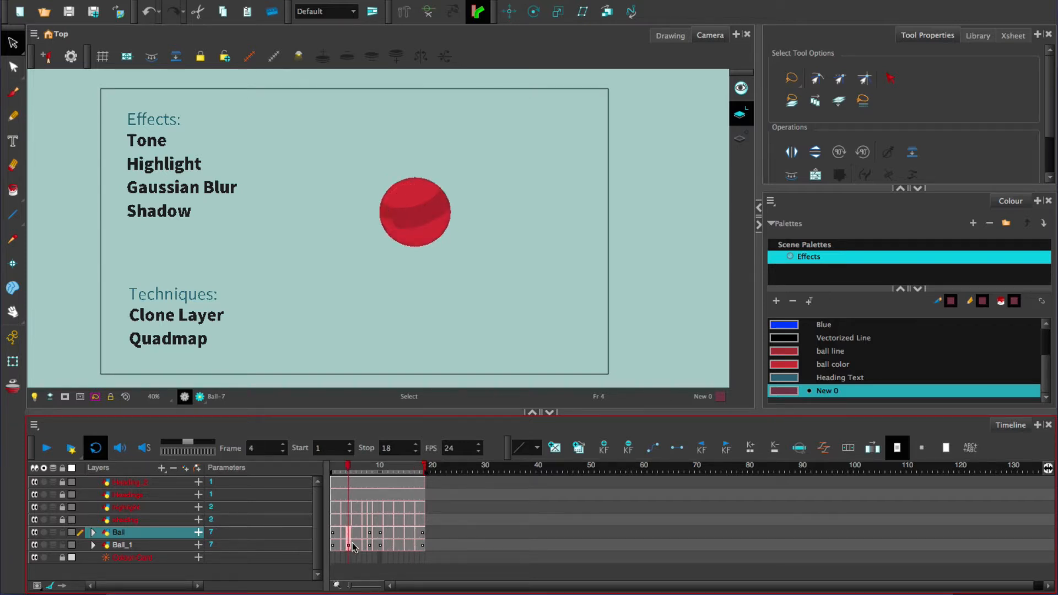
left_click(359, 545)
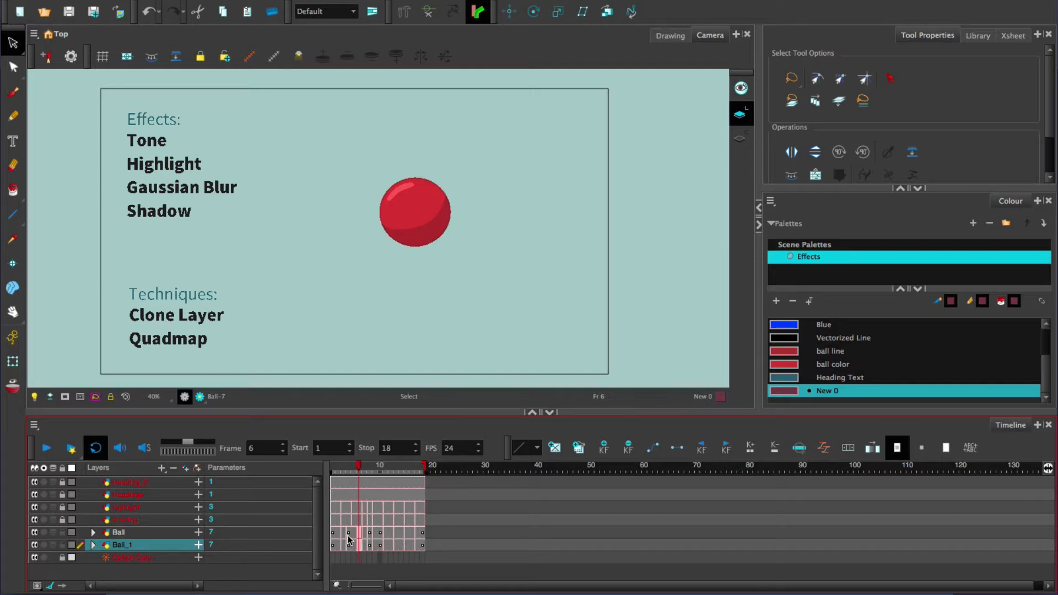
left_click(348, 534)
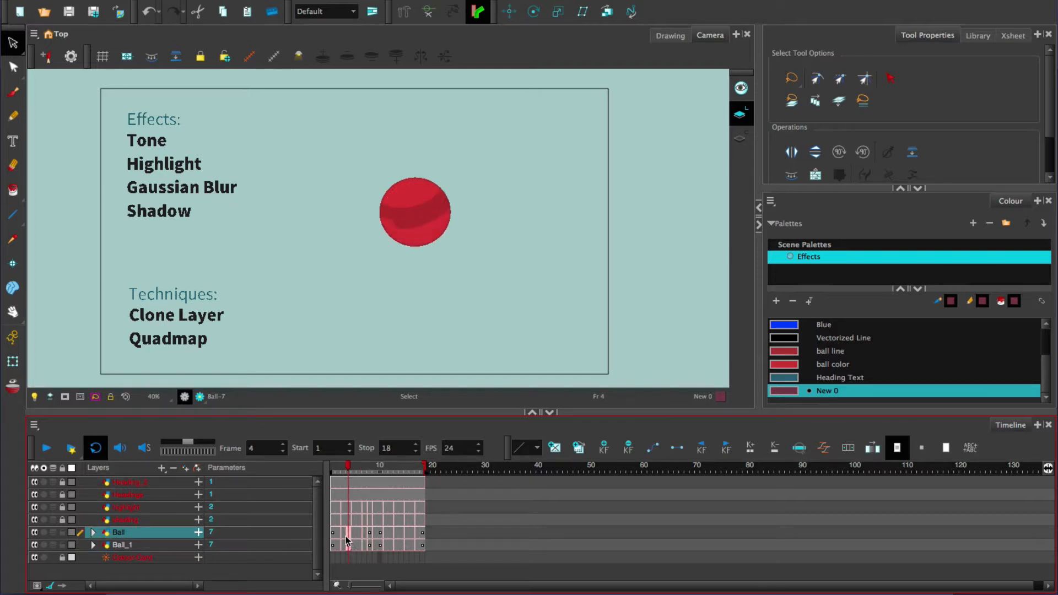
Step: Use Translate to move the cloned ball on Ball_1 horizontally to the right of the original at frame 5
left_click(353, 545)
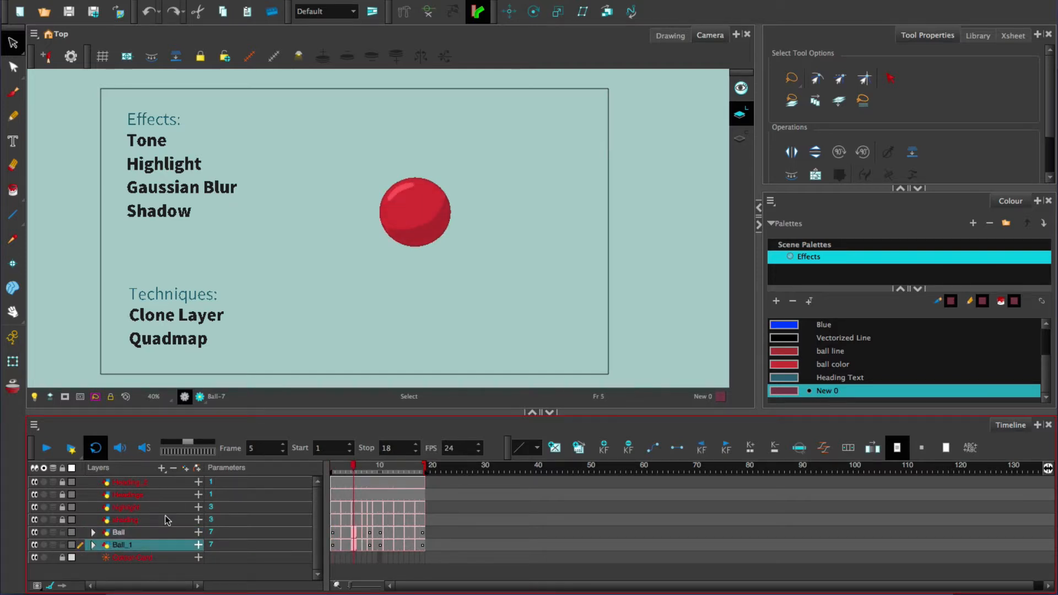
key("alt+2")
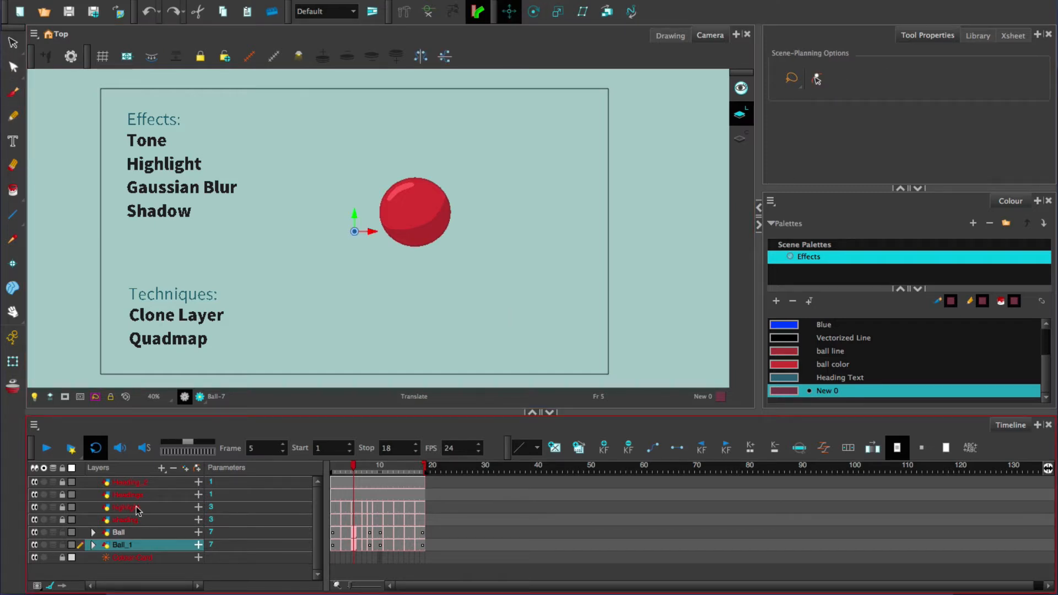
left_click_drag(380, 228, 508, 228)
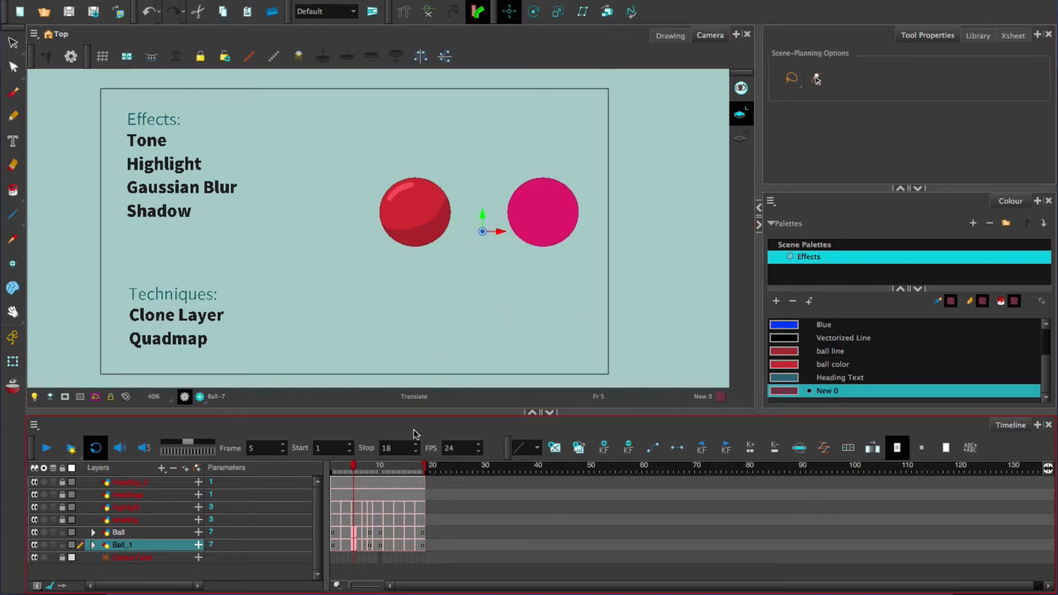
Step: Compare the ball and its moved clone at several frames, including 8 and 18
left_click(369, 469)
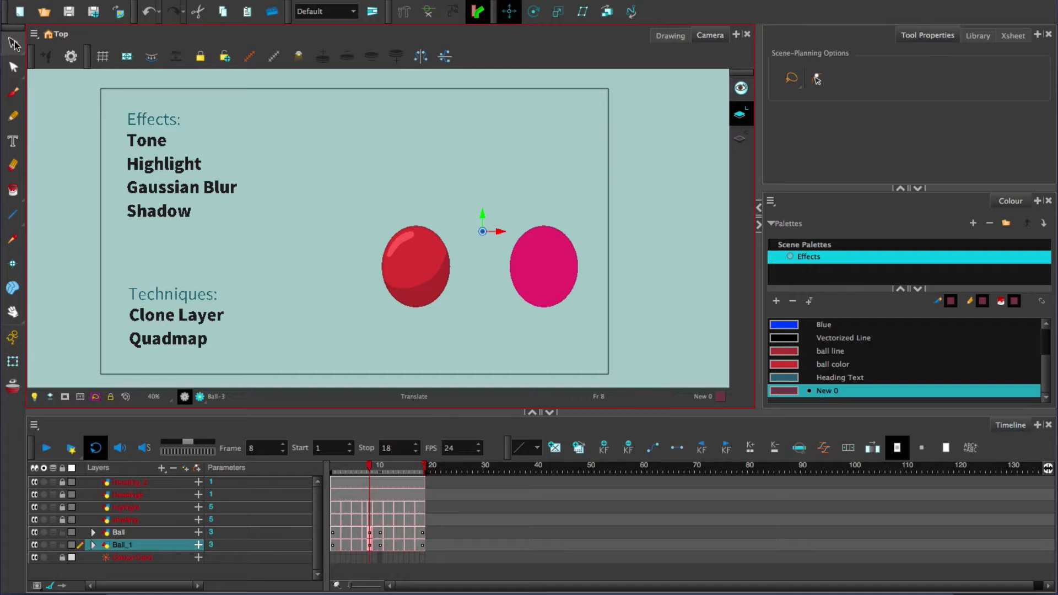
left_click(13, 43)
mouse_move(348, 469)
left_mouse_down()
mouse_move(384, 467)
mouse_move(366, 477)
left_mouse_up()
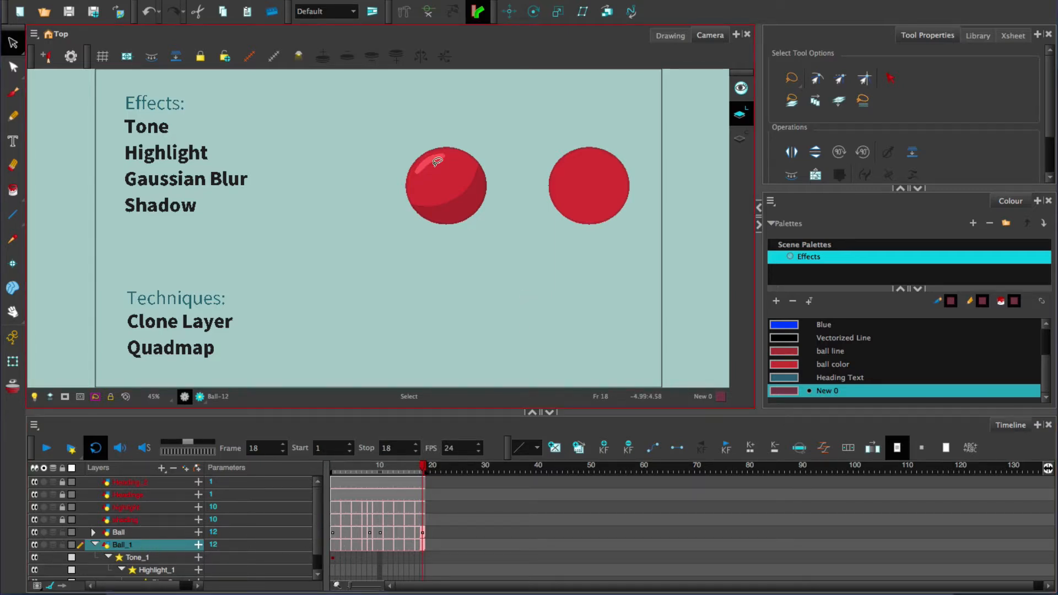
Step: Delete the Gaussian blur, highlight and tone effects from Ball_1 and rename the layer ball_shadow
left_click(141, 557)
scroll(317, 526, "down", 2)
left_click(168, 560)
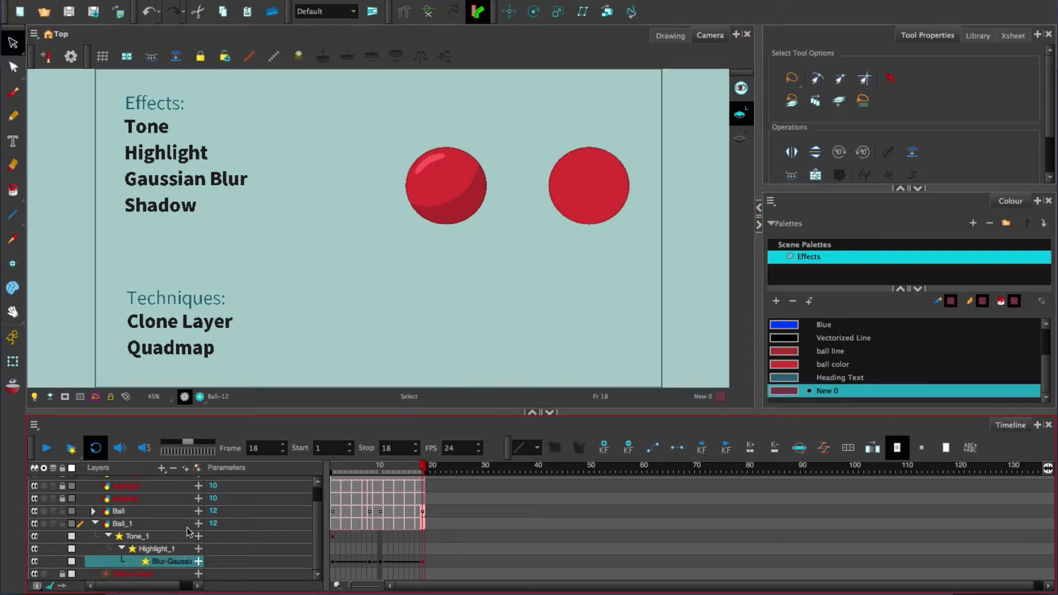
left_click(173, 469)
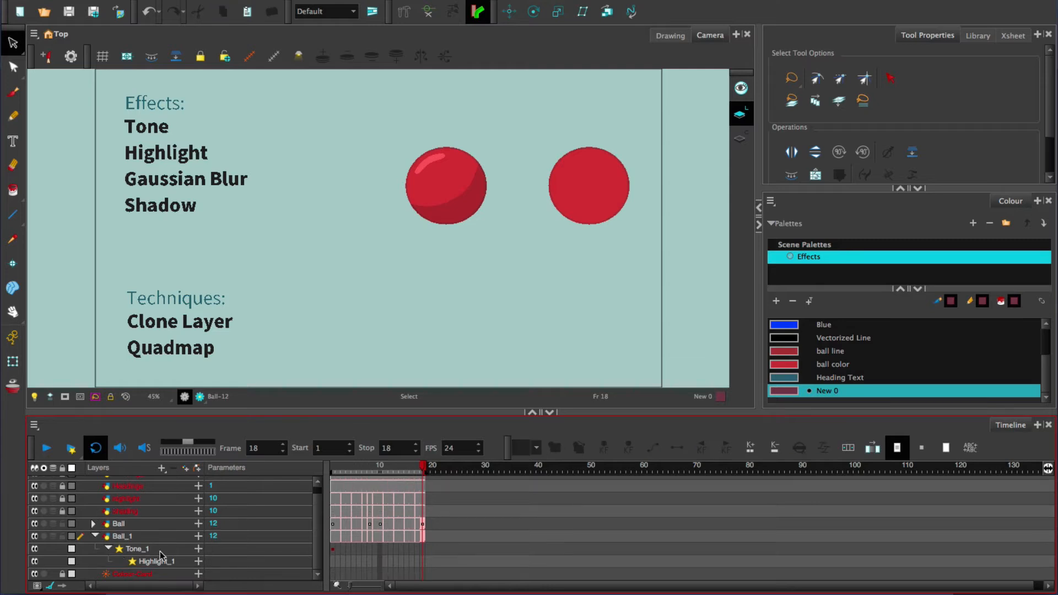
left_click(160, 559)
left_click(173, 469)
left_click(146, 549)
left_click(175, 470)
left_click(156, 548)
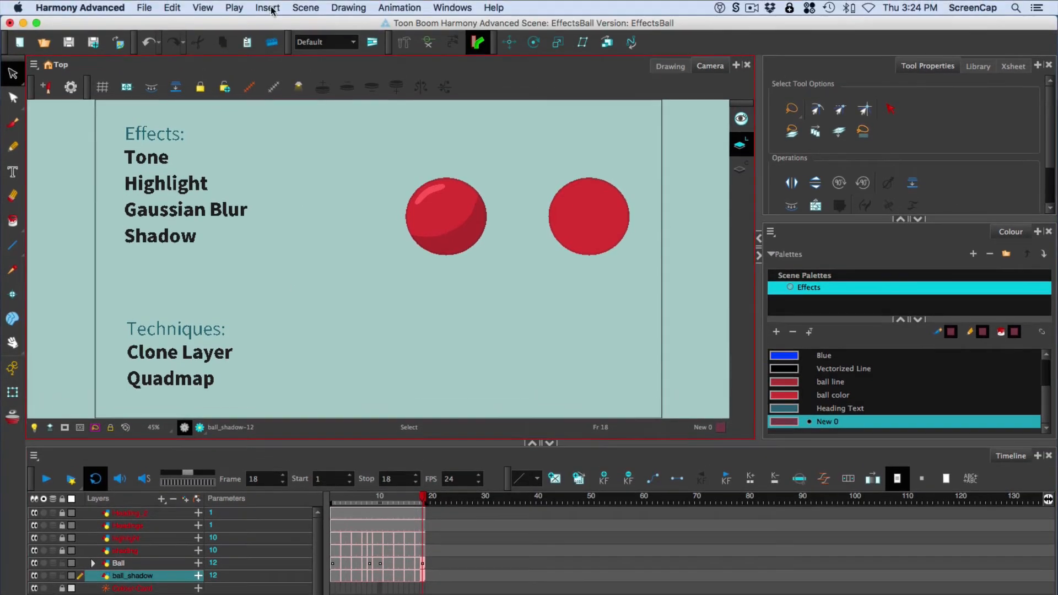
Step: Insert a Shadow effect and attach it to the ball_shadow layer
left_click(267, 7)
mouse_move(347, 145)
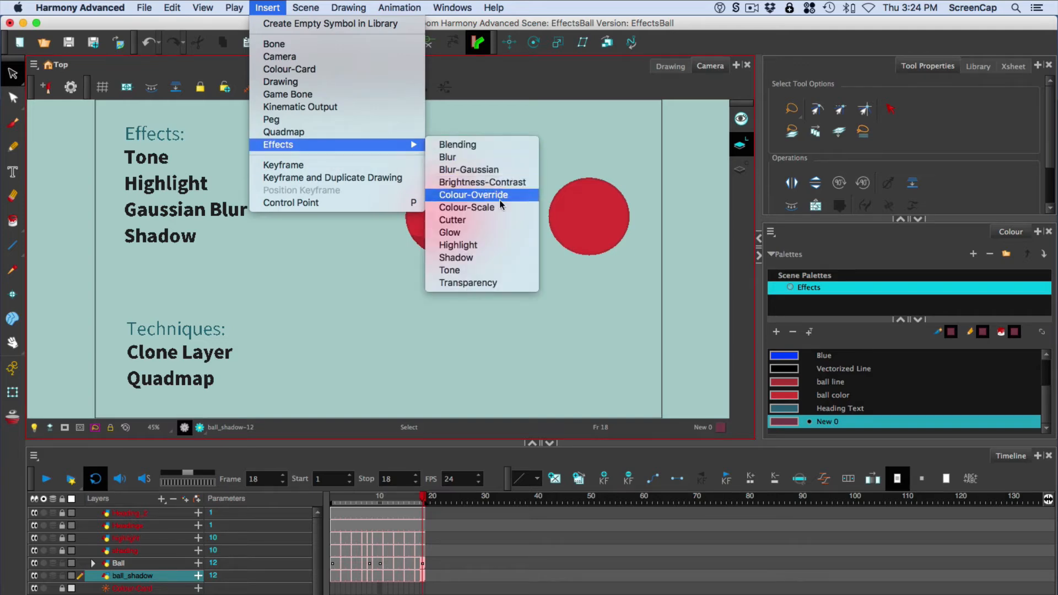
left_click(486, 258)
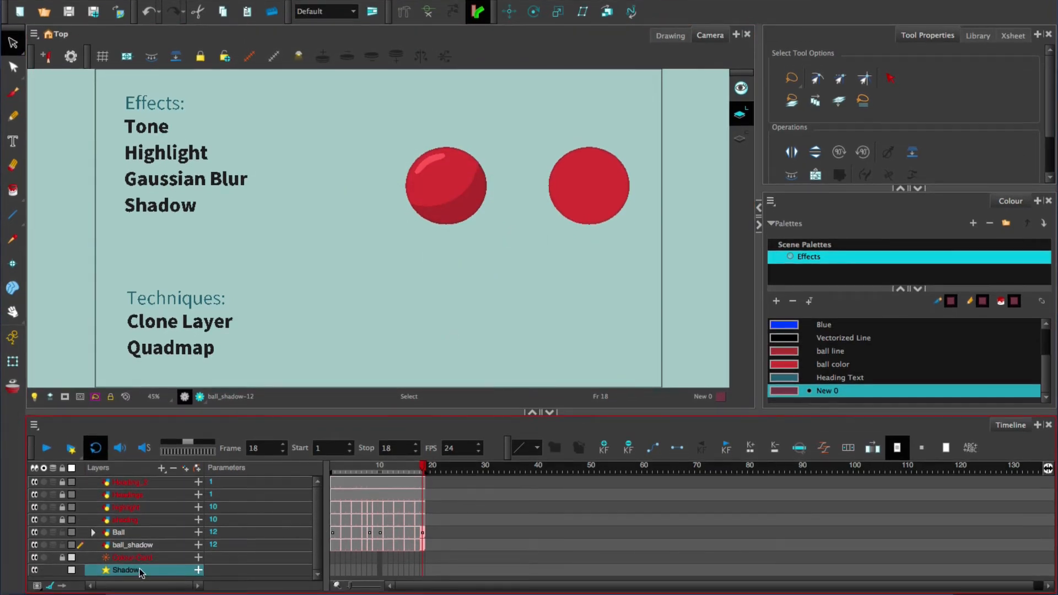
left_click_drag(139, 573, 151, 545)
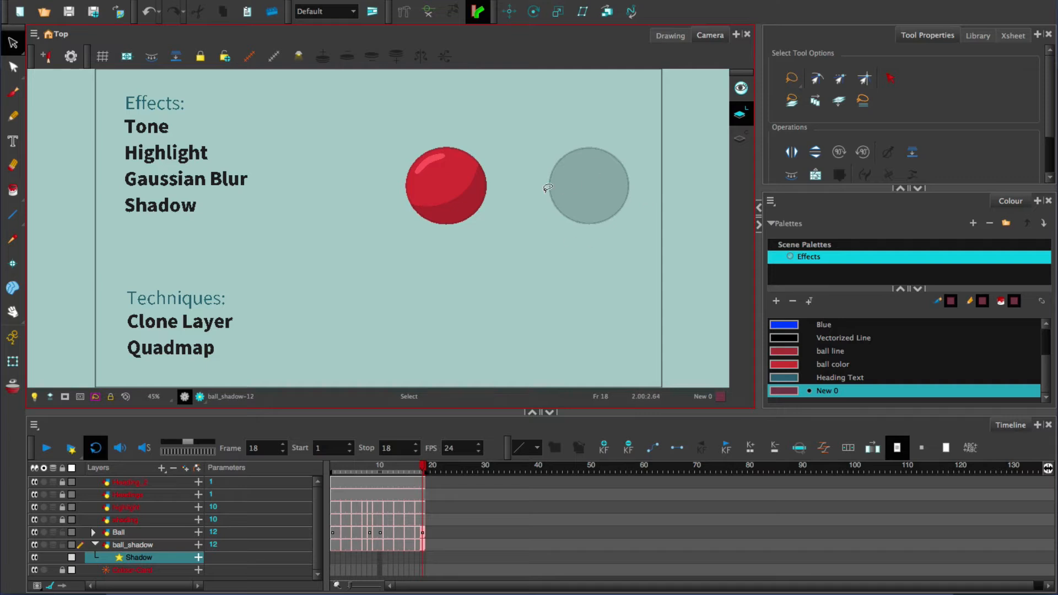
Step: Preview the rendered shadow at several frames, including frame 9, and return to the OpenGL view
left_click(199, 397)
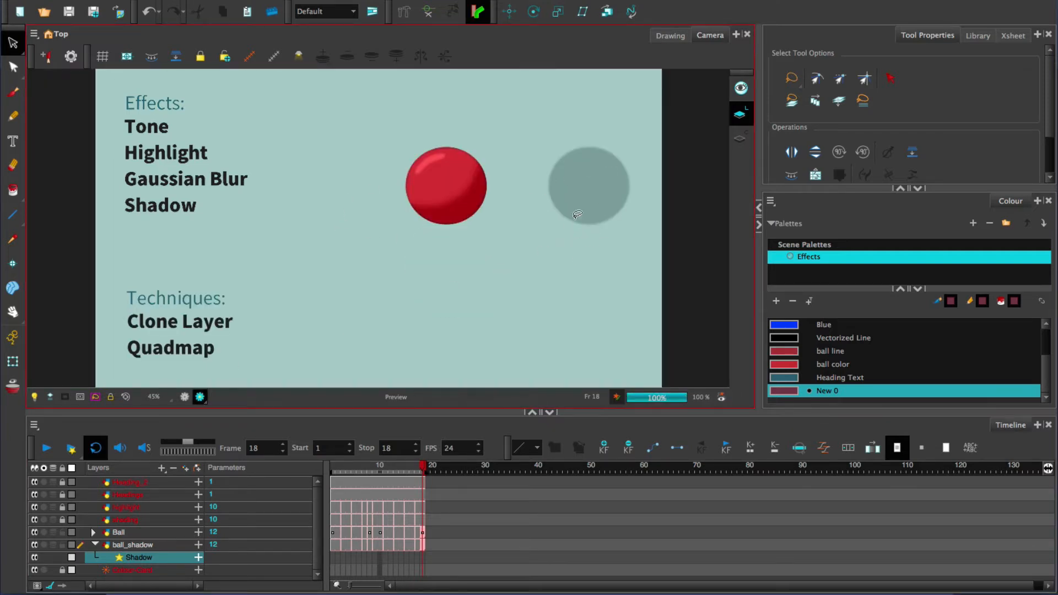
left_click(396, 468)
mouse_move(373, 467)
left_mouse_down()
mouse_move(356, 469)
mouse_move(389, 469)
left_mouse_up()
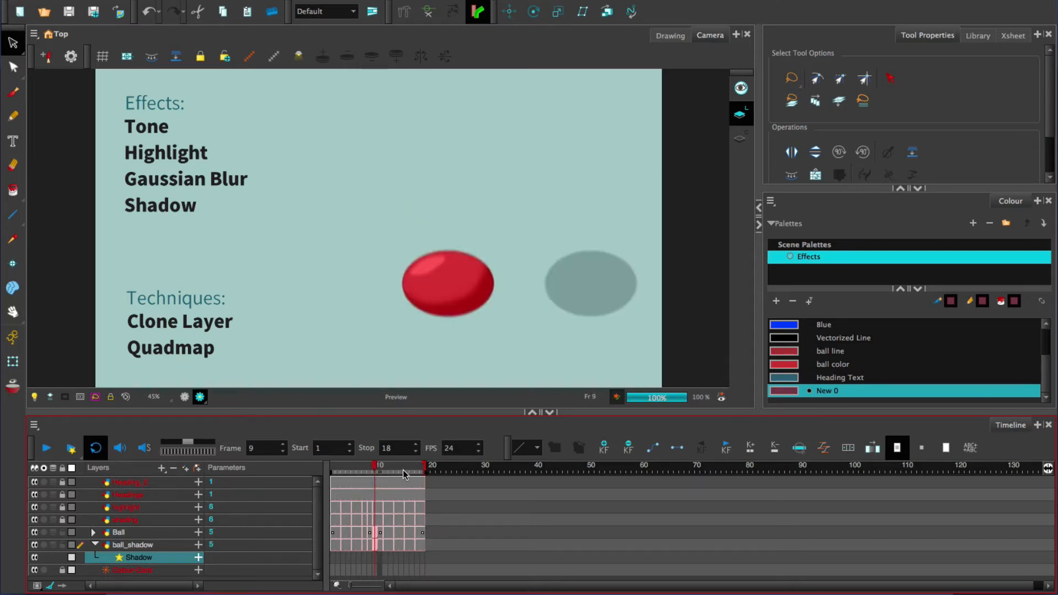
left_click(199, 396)
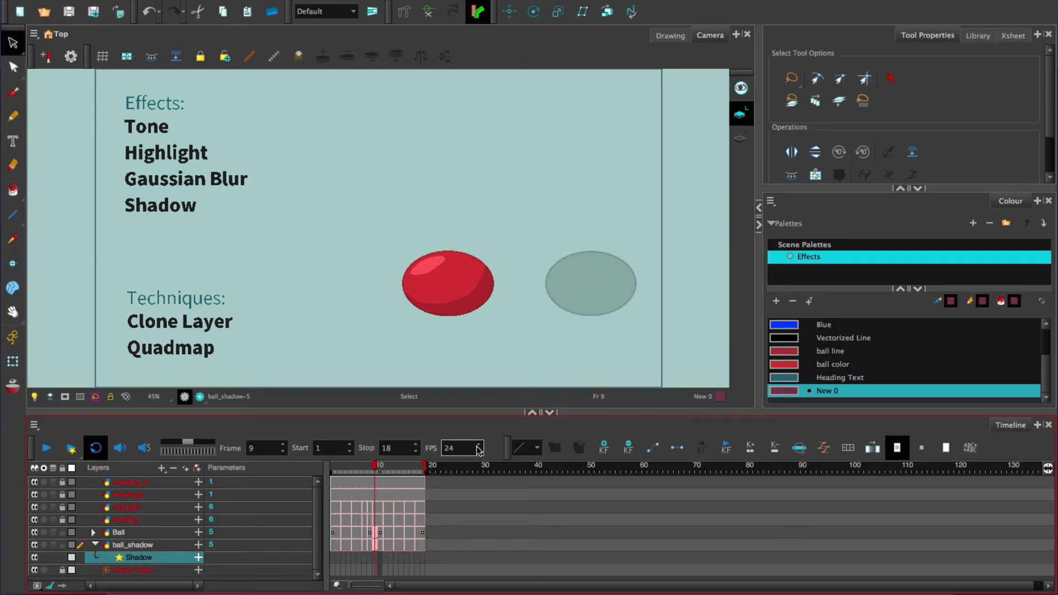
Step: Add a Quadmap layer, enlarge the timeline area, and parent ball_shadow under the Quadmap
left_click(161, 469)
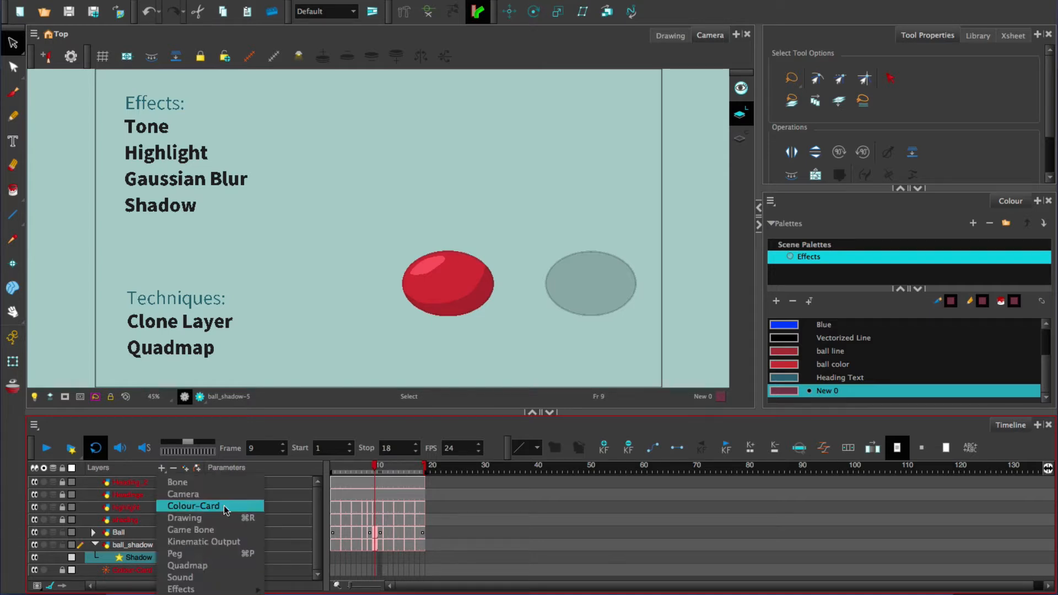
left_click(188, 565)
left_click_drag(491, 412, 491, 368)
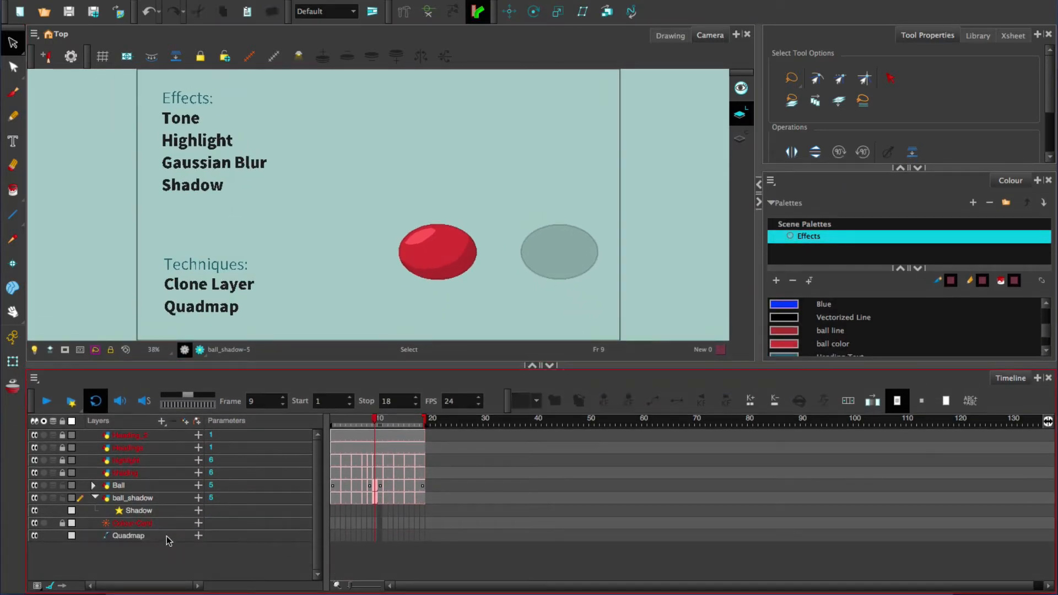
left_click(139, 499)
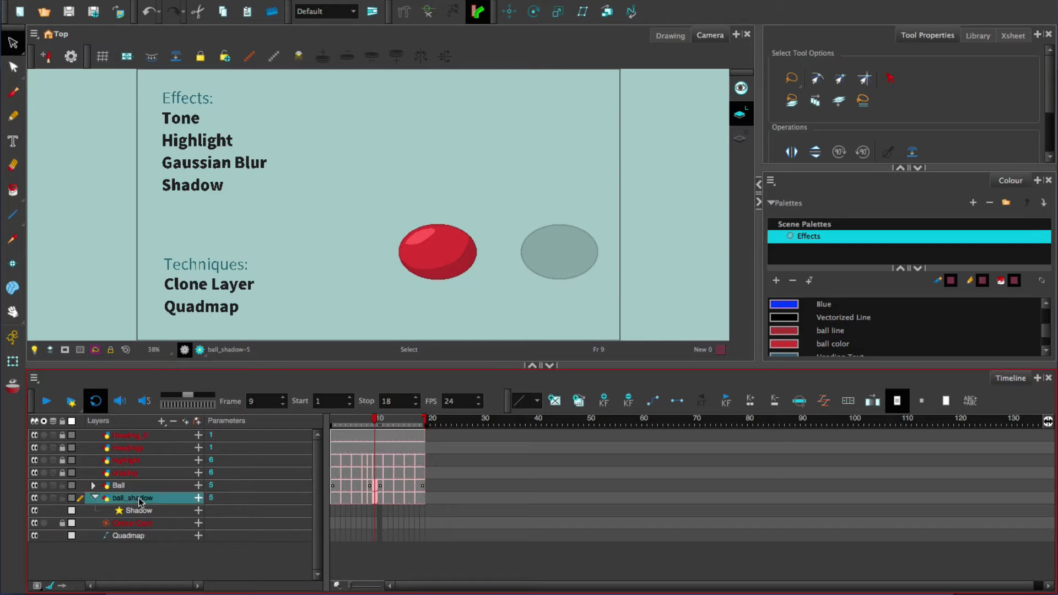
left_click_drag(136, 500, 156, 540)
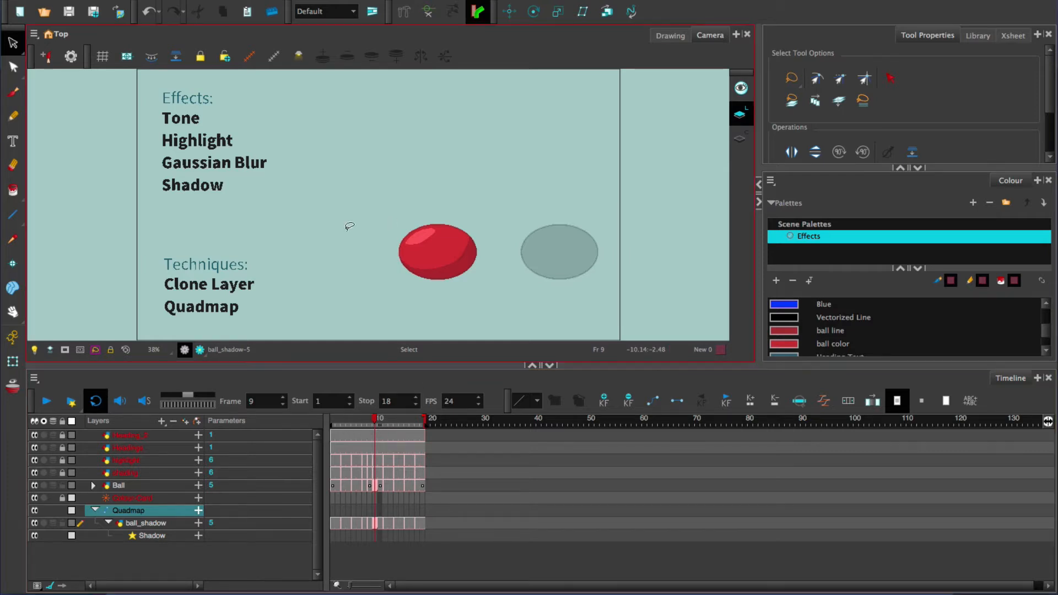
Step: Show the Quadmap's control in the camera view and bring its upper corner points into view
left_click(201, 1)
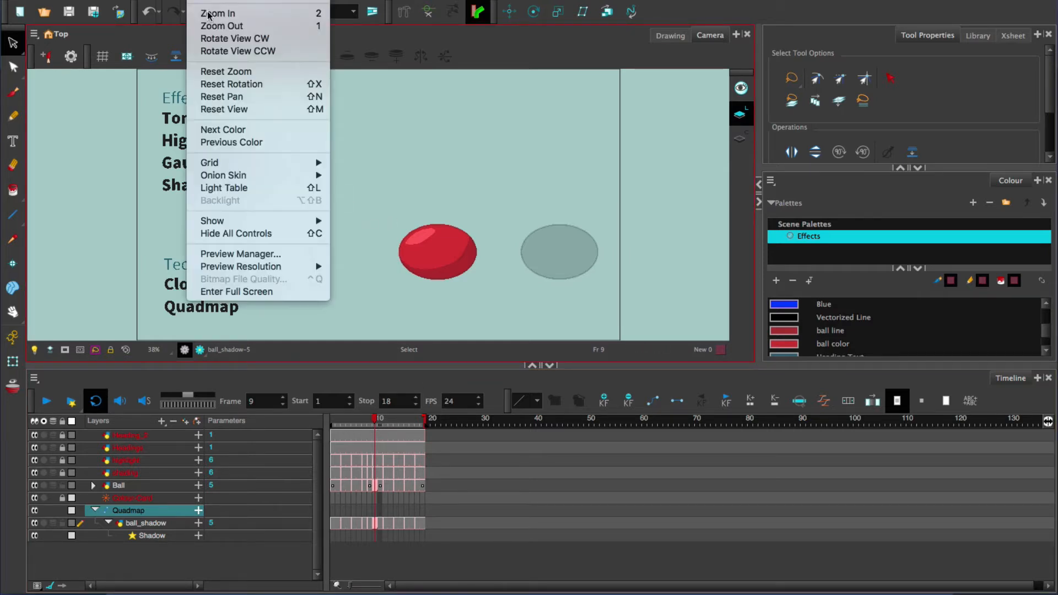
mouse_move(275, 222)
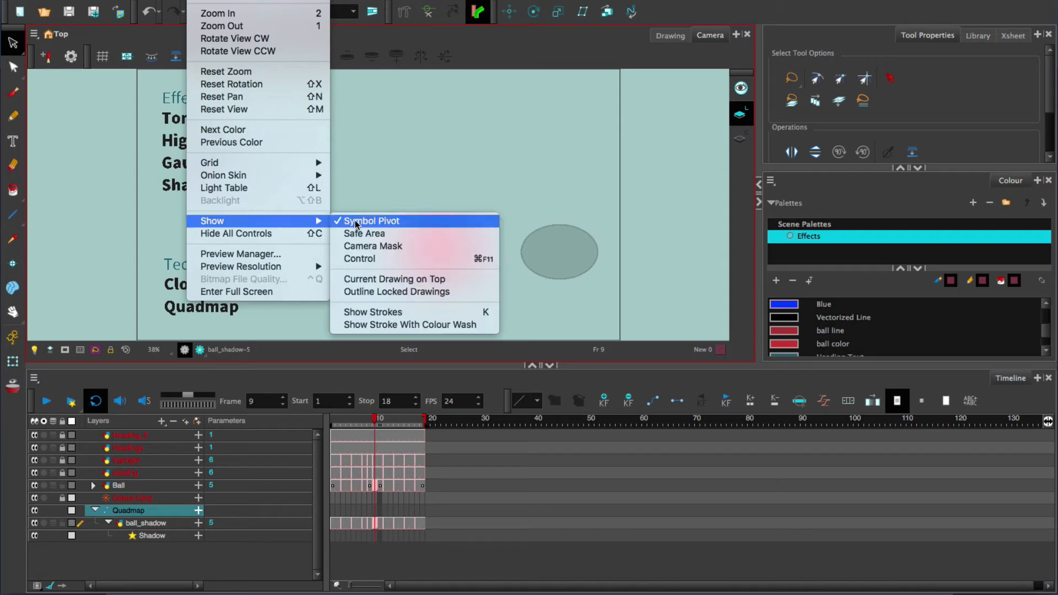
left_click(396, 259)
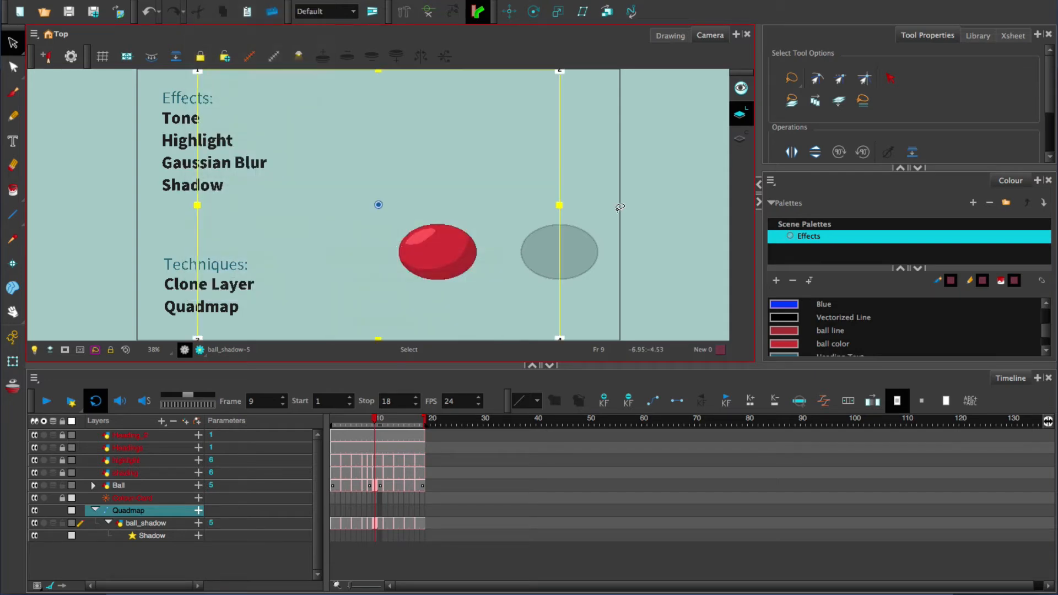
left_click_drag(518, 196, 567, 217)
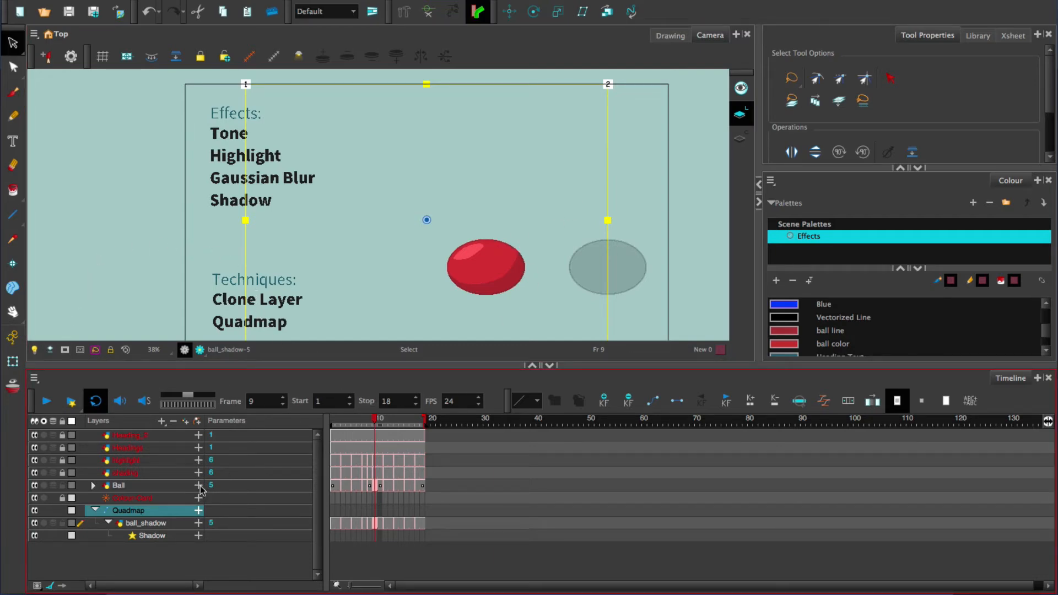
Step: Use Translate to move ball_shadow horizontally back onto the original ball at frame 9
left_click(13, 361)
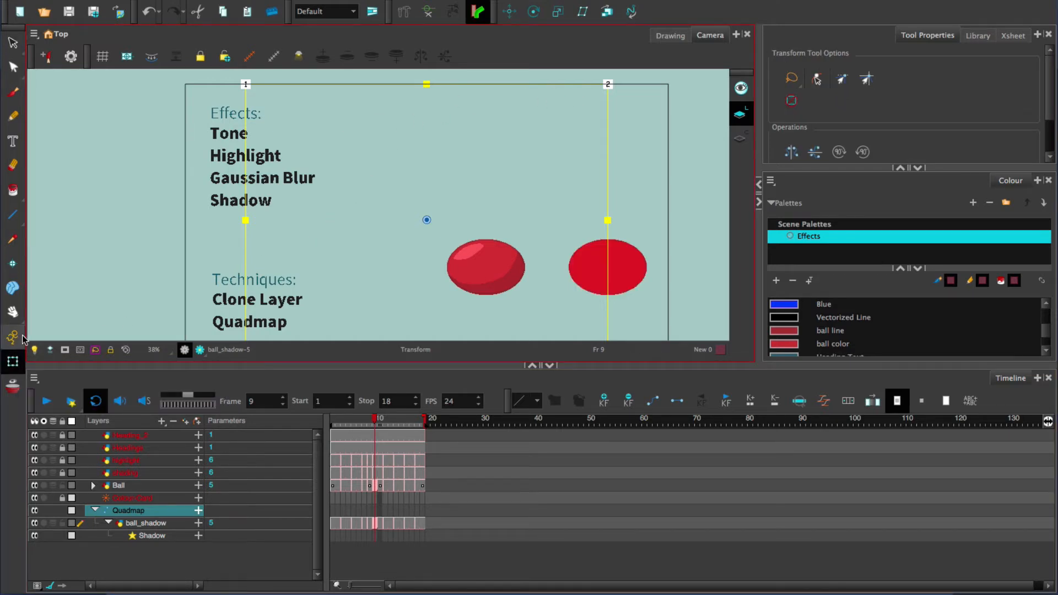
left_click(157, 526)
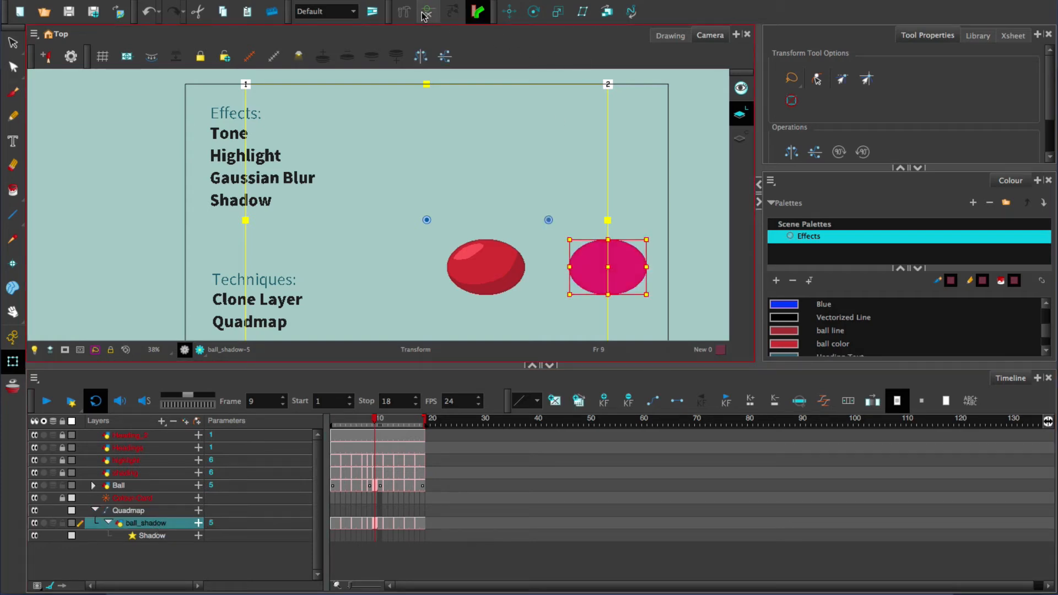
left_click(509, 11)
left_click_drag(564, 220, 445, 225)
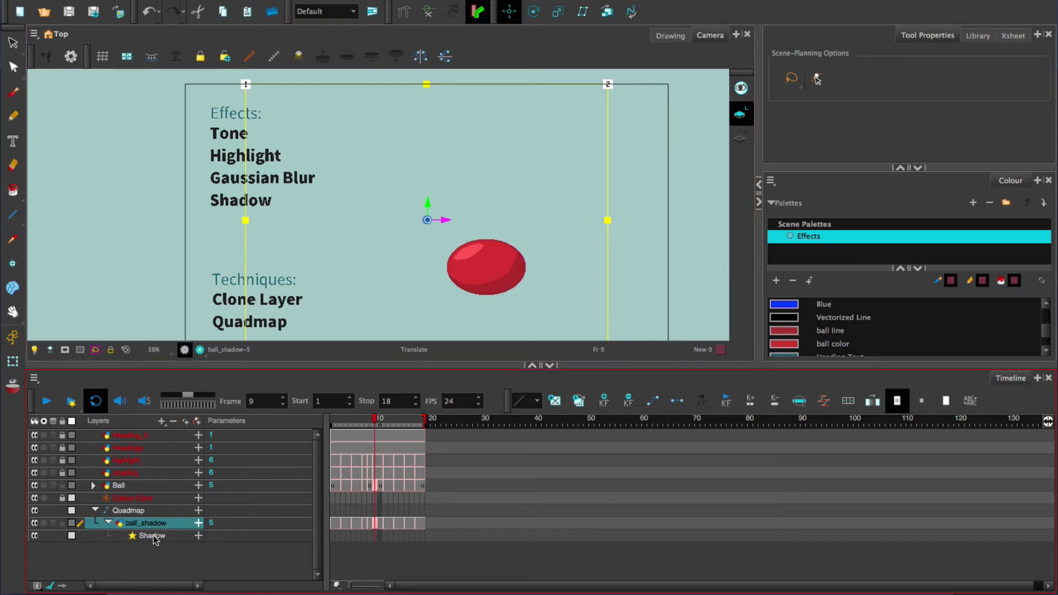
Step: Skew the Quadmap by moving corner points 1 and 2 inward and to the right and narrowing its base with points 3 and 4
left_click(156, 511)
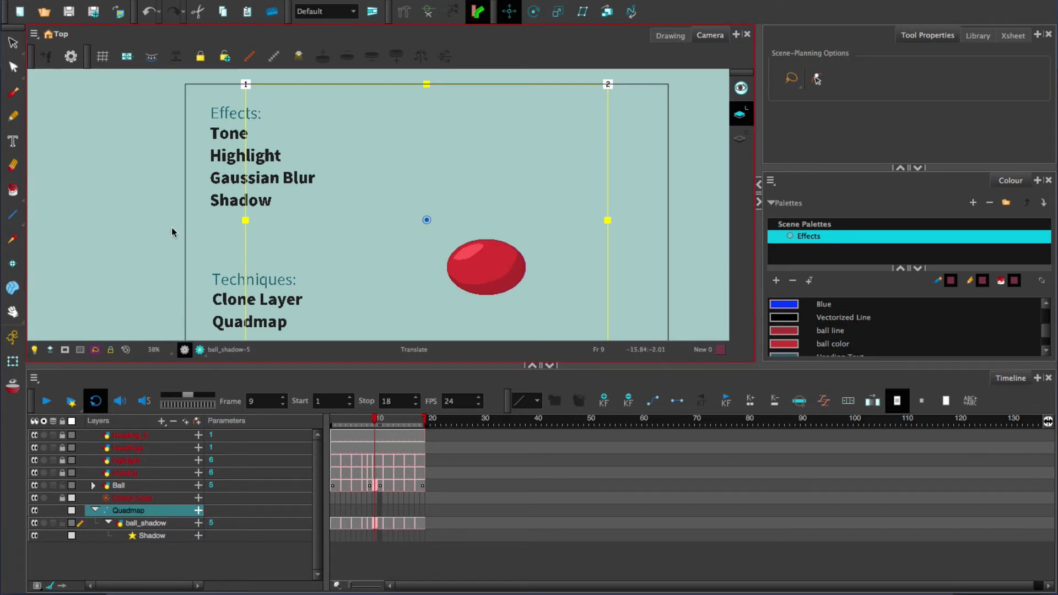
left_click(12, 361)
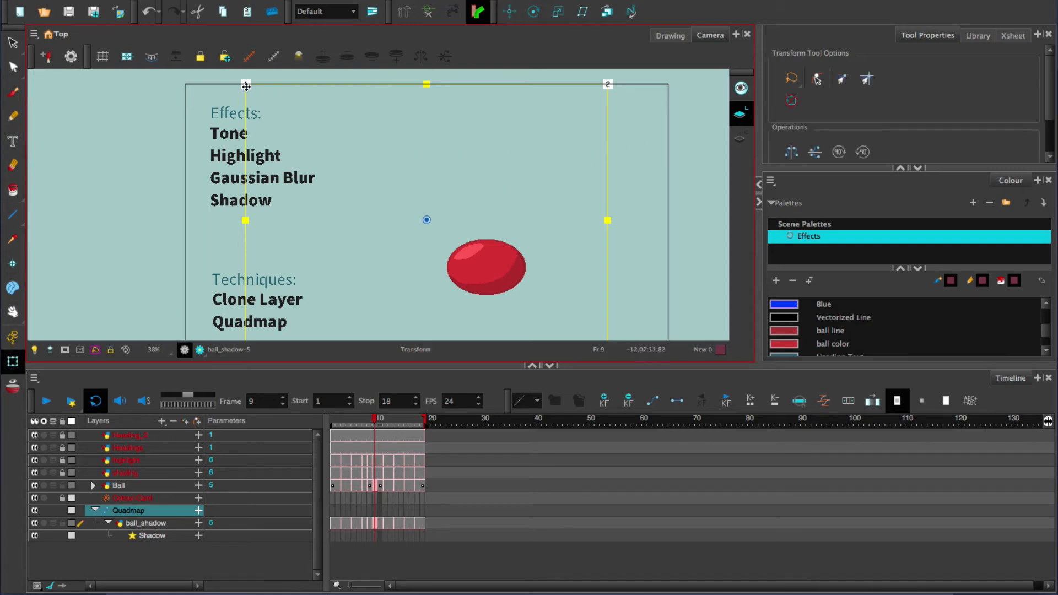
left_click_drag(246, 85, 422, 126)
left_click_drag(608, 84, 653, 126)
left_click_drag(665, 242, 624, 192)
left_click_drag(567, 306, 538, 305)
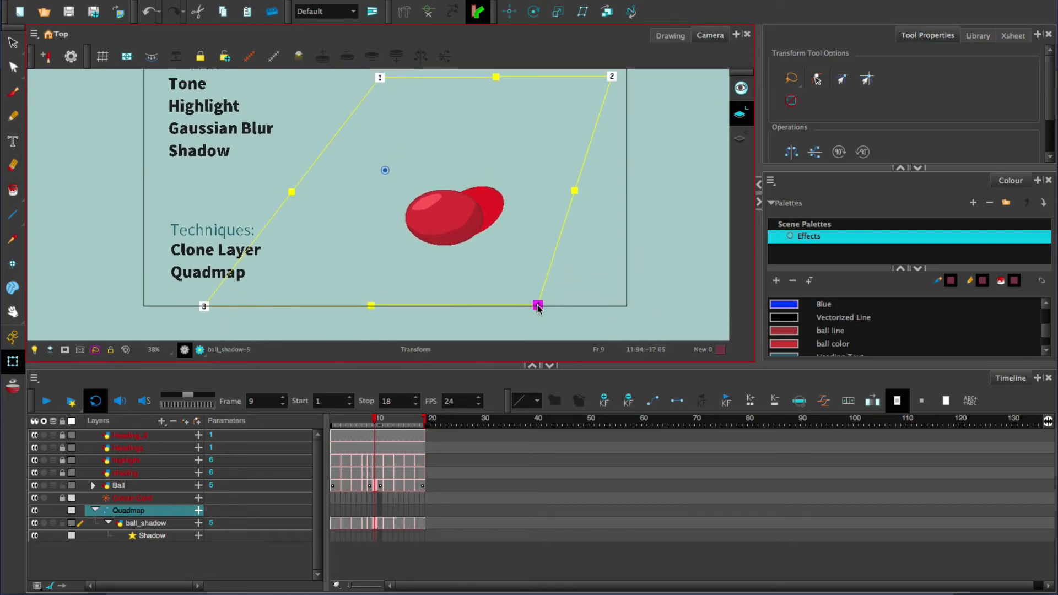
left_click_drag(204, 306, 244, 306)
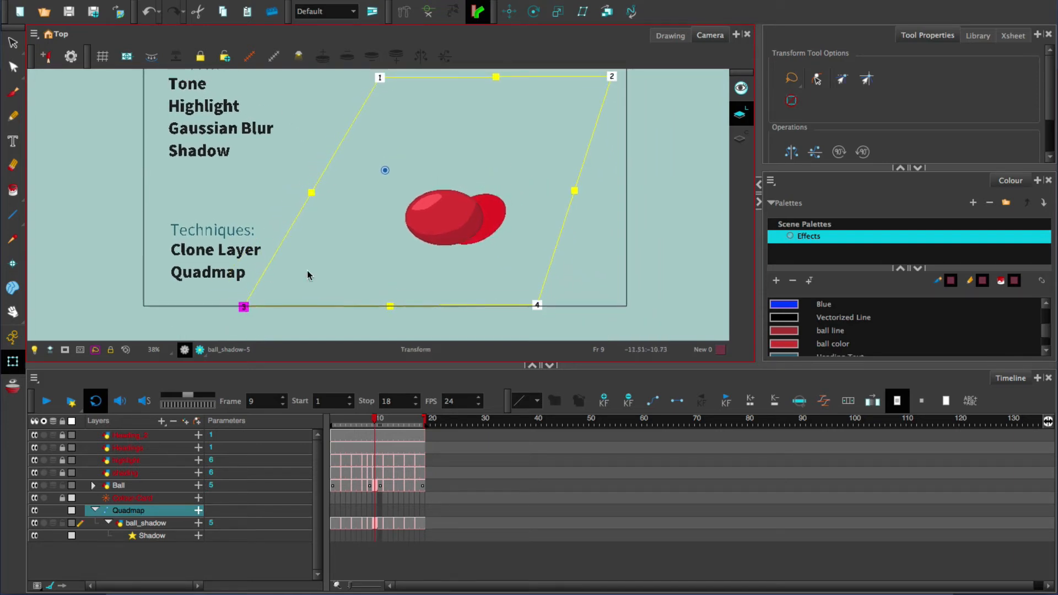
Step: Flatten the Quadmap by lowering its upper edge and raising its lower edge, and shift point 1 to the right
left_click_drag(495, 77, 517, 168)
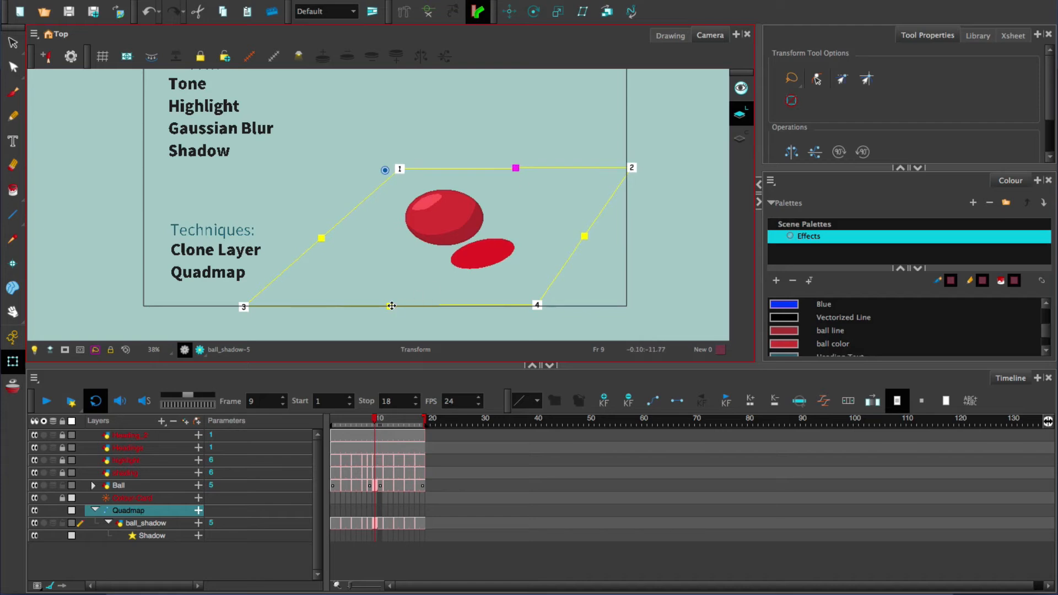
left_click_drag(390, 305, 366, 275)
mouse_move(516, 168)
left_mouse_down()
mouse_move(504, 180)
mouse_move(498, 171)
left_mouse_up()
left_click_drag(381, 177, 412, 170)
Step: At frame 18, lower the Quadmap's upper edge further and spread corner points 1 and 2 apart
left_click_drag(376, 422, 427, 428)
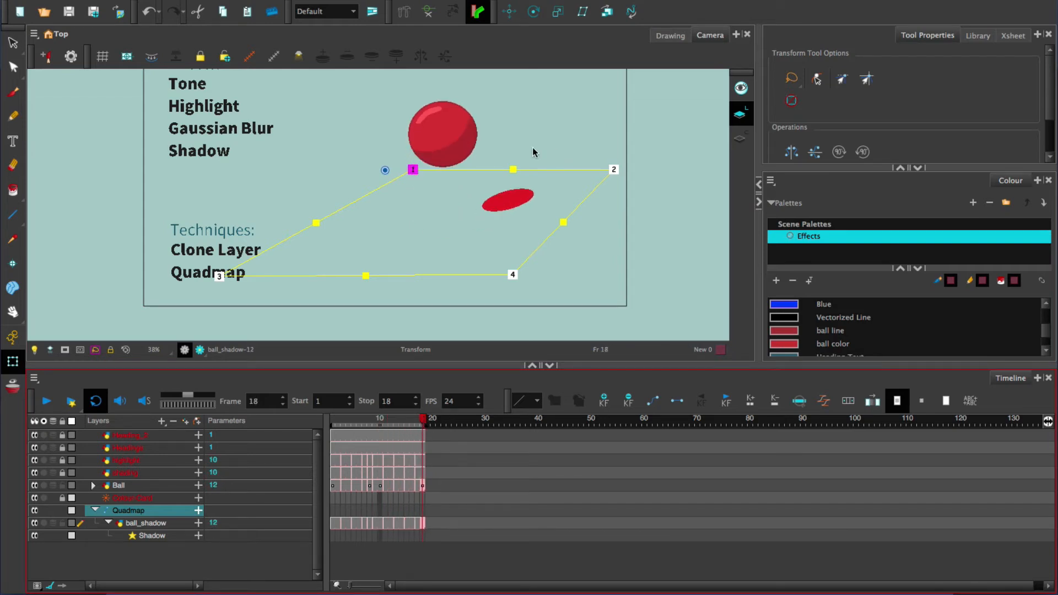
left_click_drag(513, 169, 513, 182)
left_click_drag(613, 182, 621, 191)
left_click_drag(413, 182, 382, 189)
Step: Check the flattened shadow against the ball at frames 1 and 9, and preview it rendered over the following frames
left_click_drag(380, 425, 331, 461)
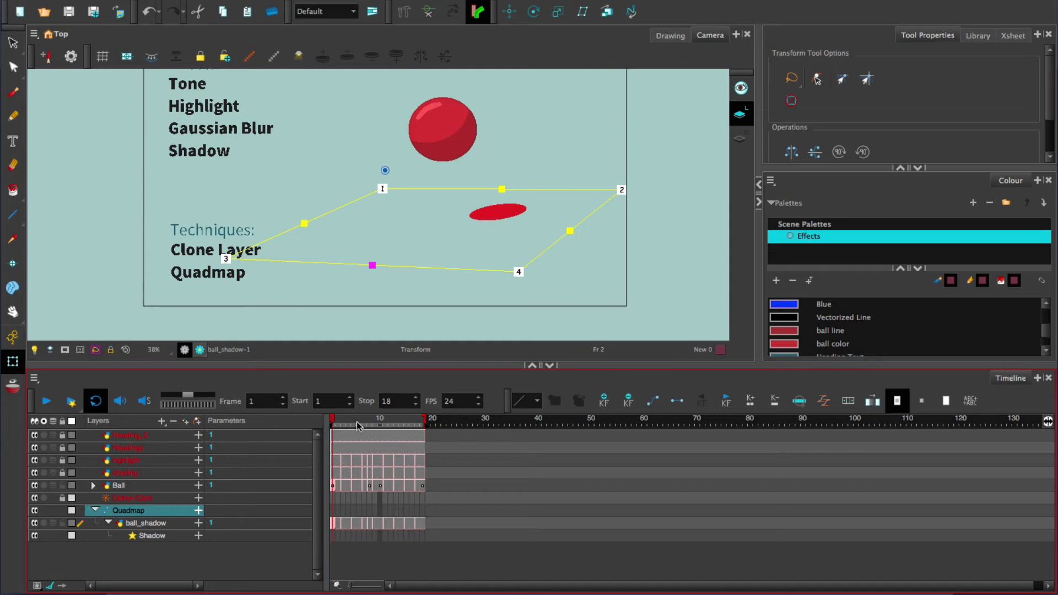
left_click_drag(357, 425, 375, 425)
left_click(200, 349)
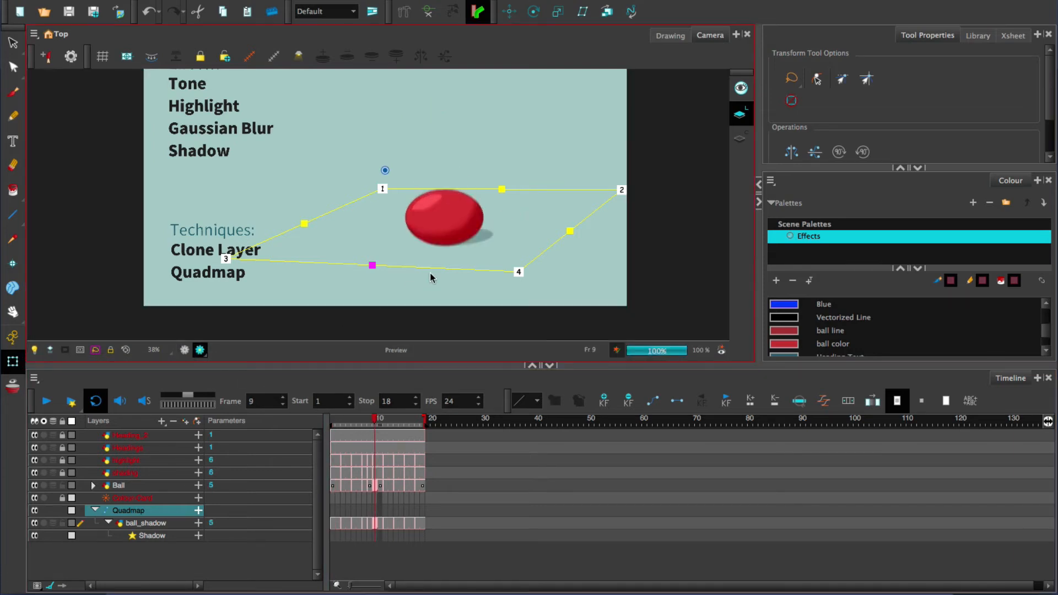
left_click(391, 420)
left_click_drag(397, 421, 420, 425)
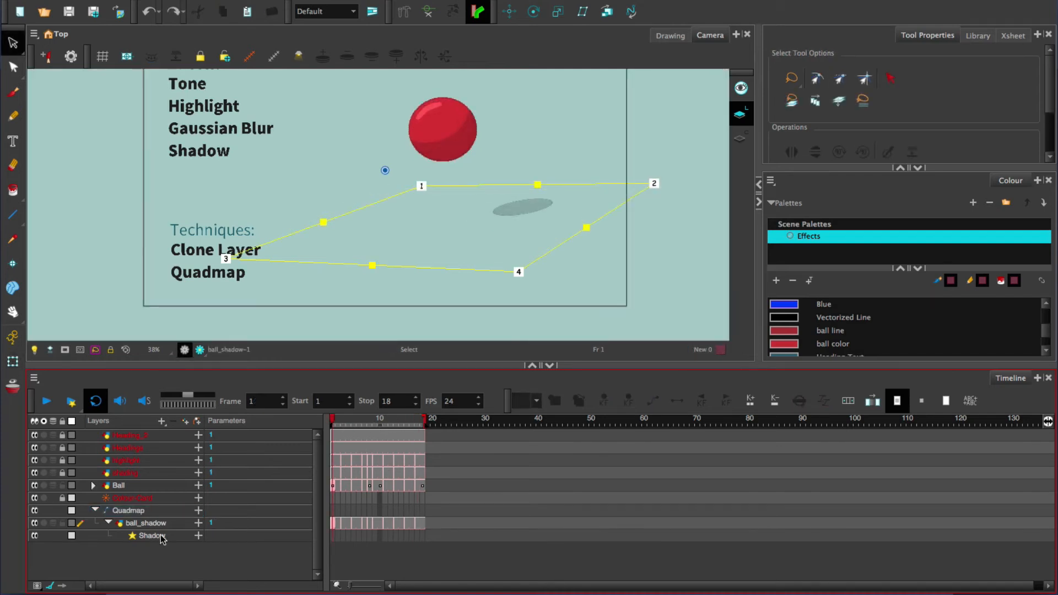
Step: Expand the Shadow effect's parameters, add keyframes for them at frame 1, and go to frame 10
left_click(199, 536)
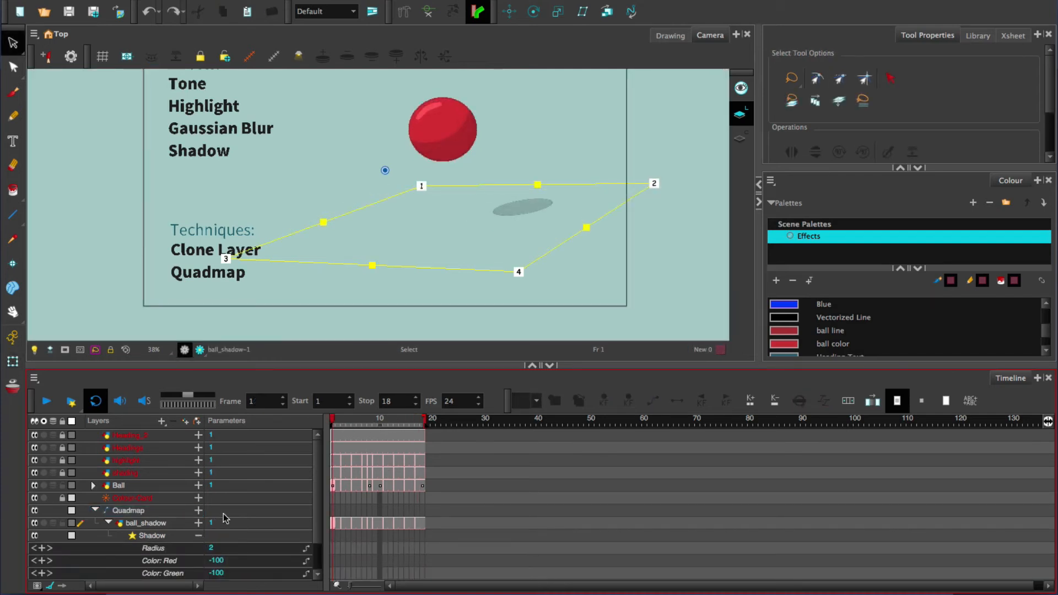
scroll(223, 518, "down", 1)
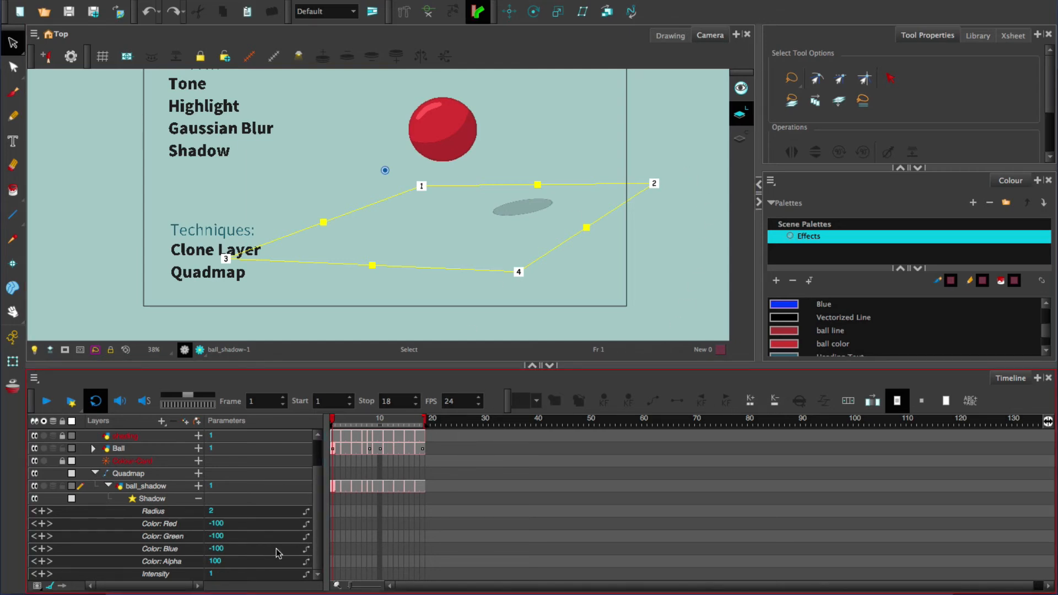
left_click(332, 500)
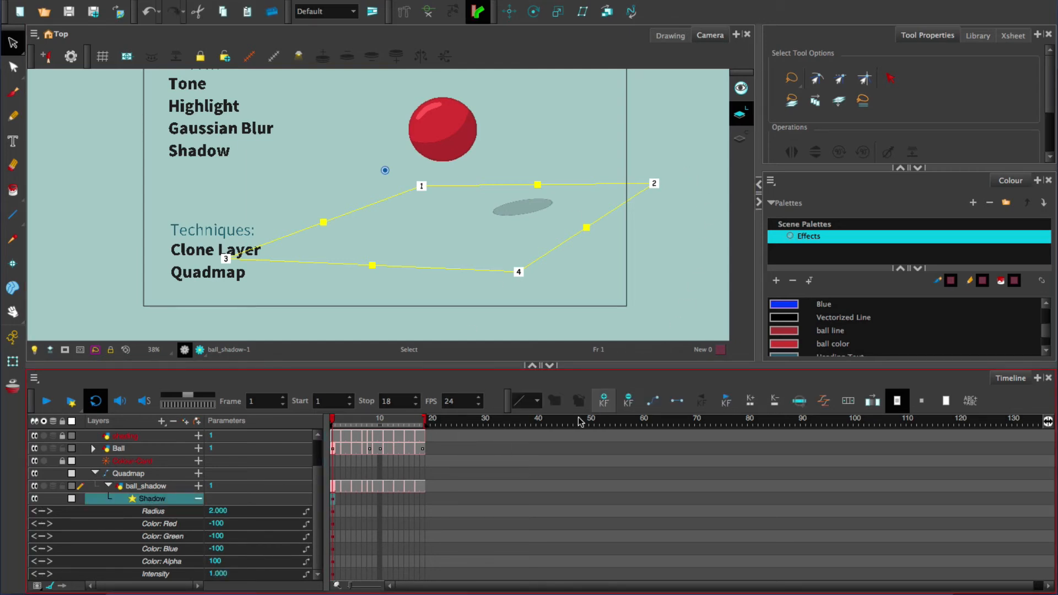
left_click(369, 422)
left_click_drag(369, 422, 379, 422)
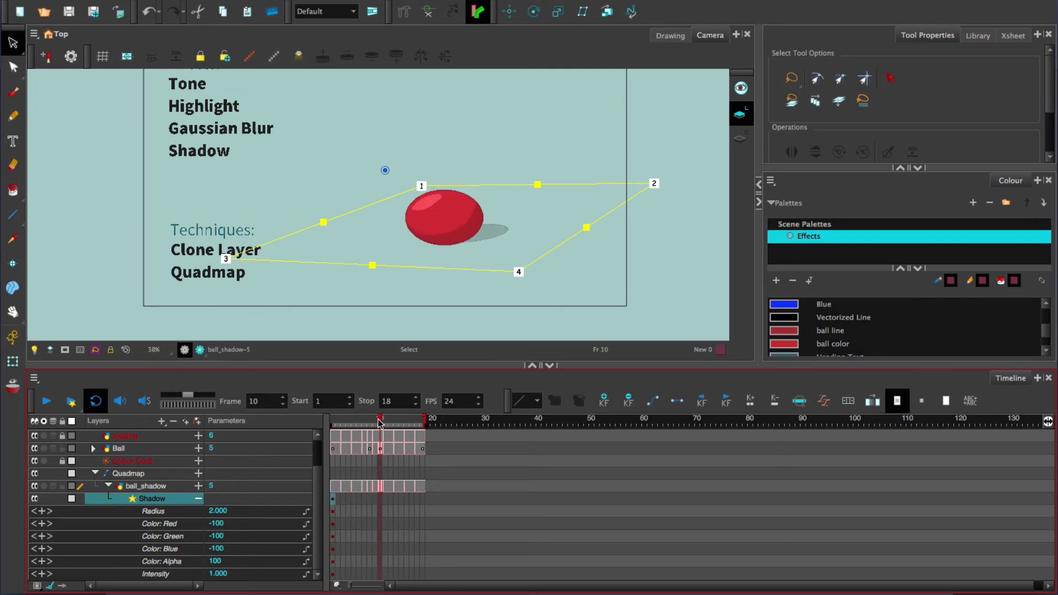
Step: Add keyframes for all of the Shadow effect's parameters at frames 10 and 18
left_click(603, 405)
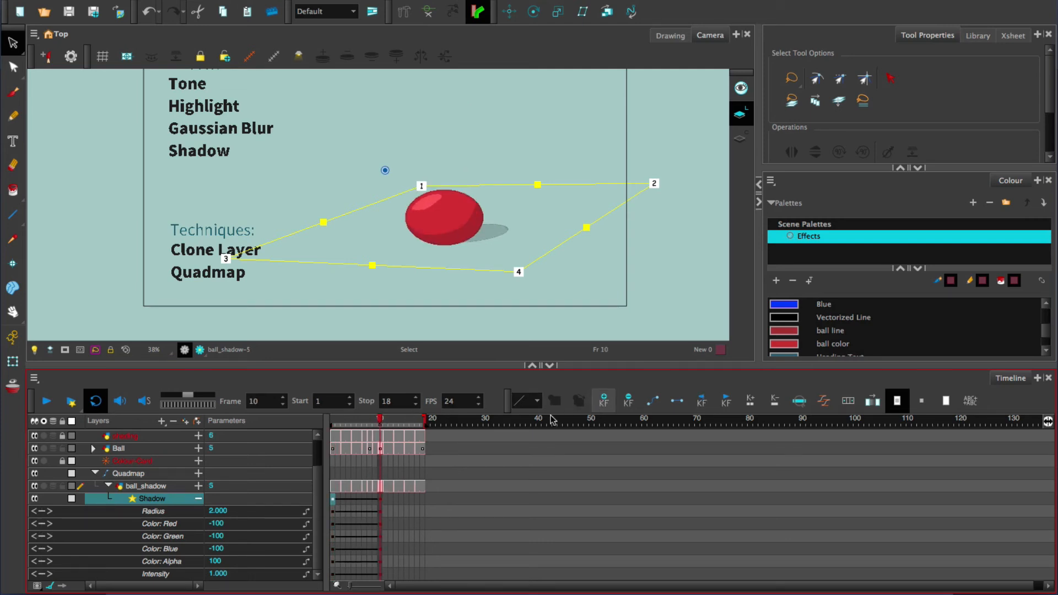
left_click_drag(384, 422, 422, 424)
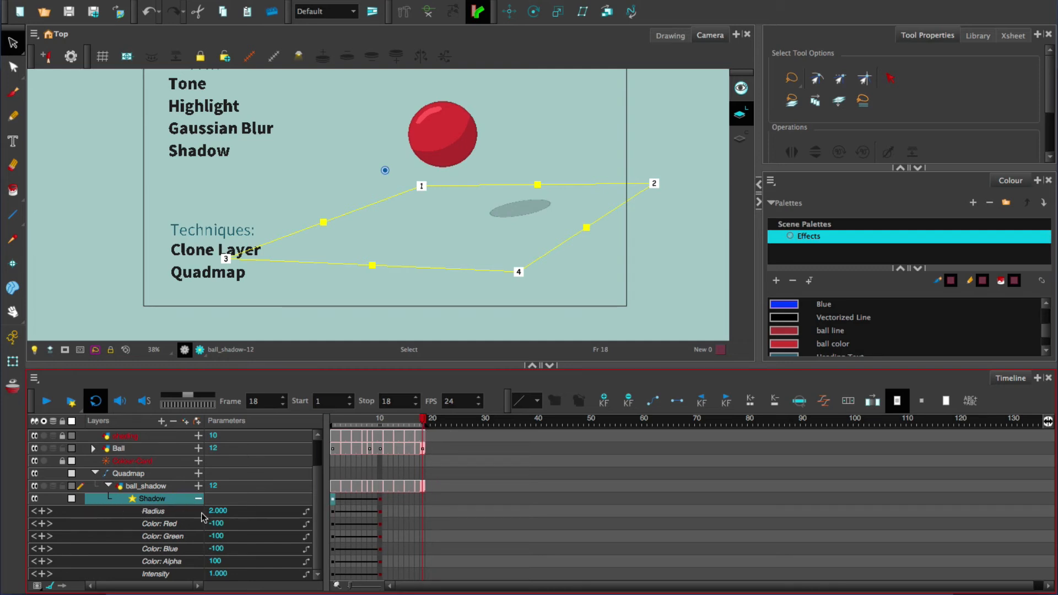
left_click(604, 402)
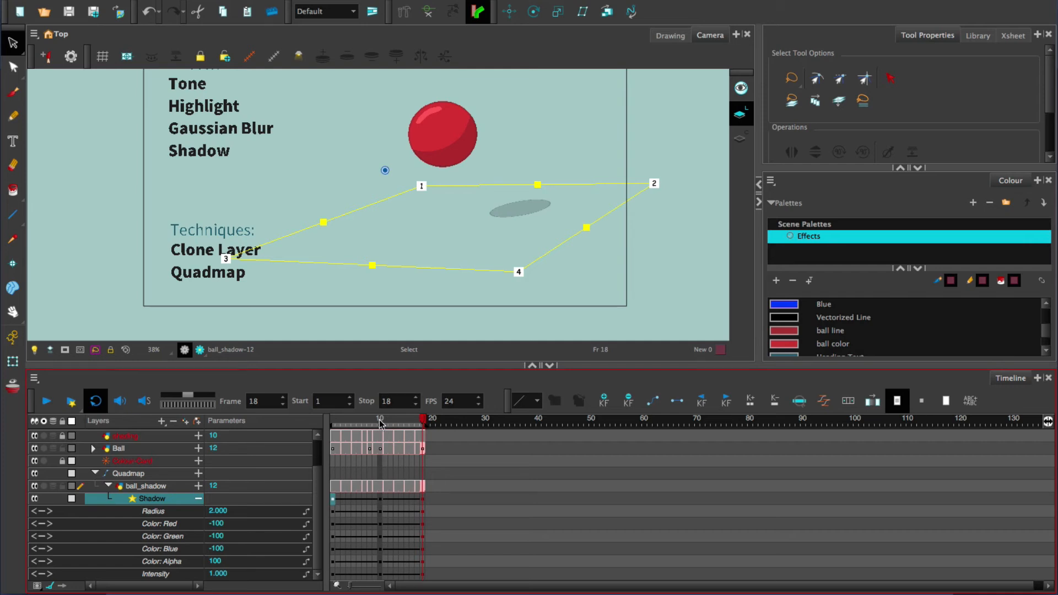
Step: At frame 1, set the Shadow effect's Radius to 8.6 and Intensity to 0.8, with the camera view switched to rendered preview
left_click(329, 424)
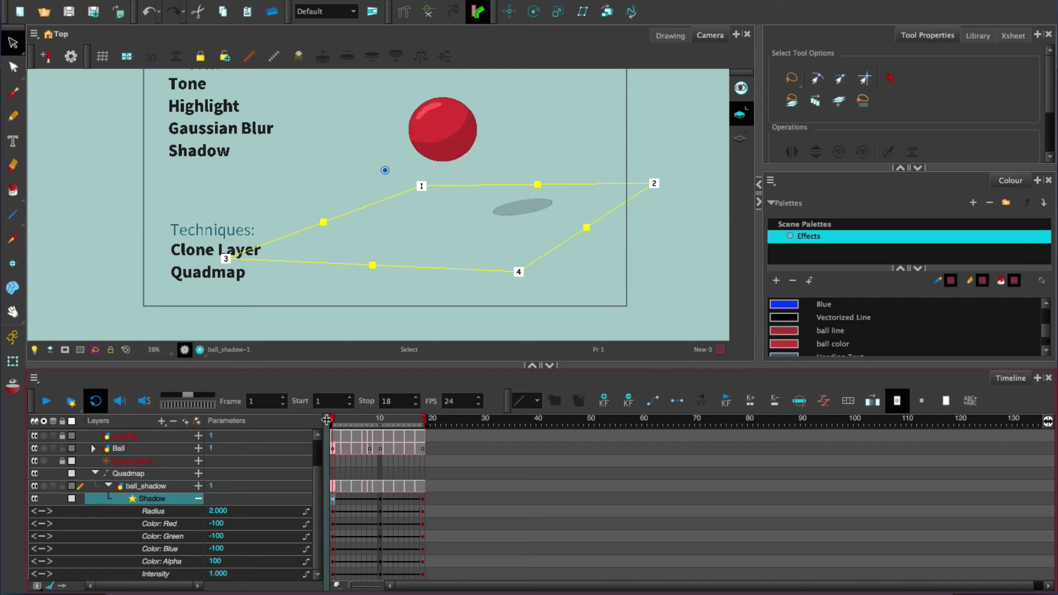
left_click_drag(215, 514, 221, 510)
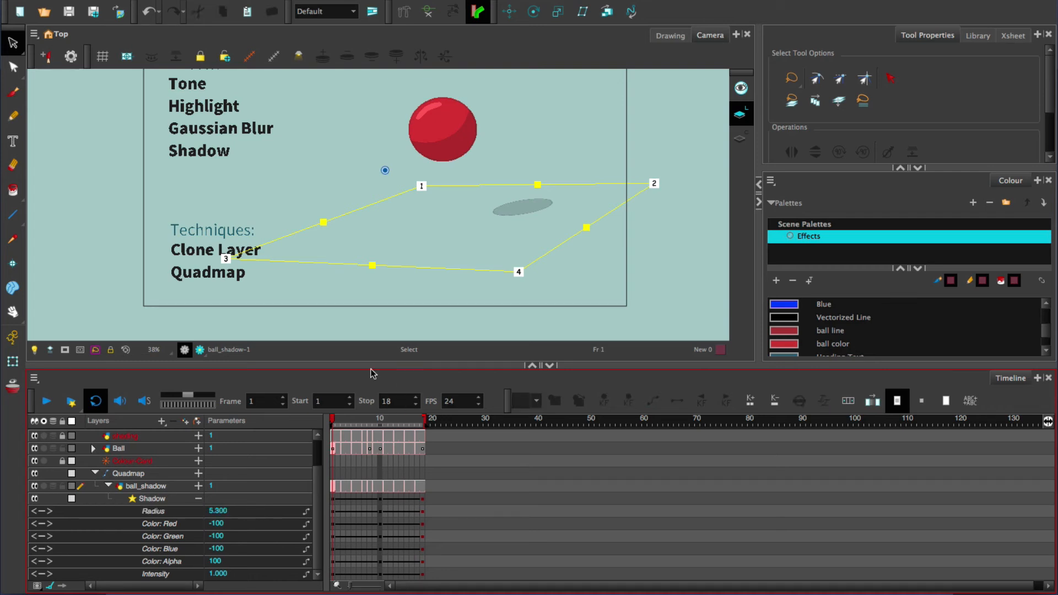
left_click(199, 352)
left_click(199, 350)
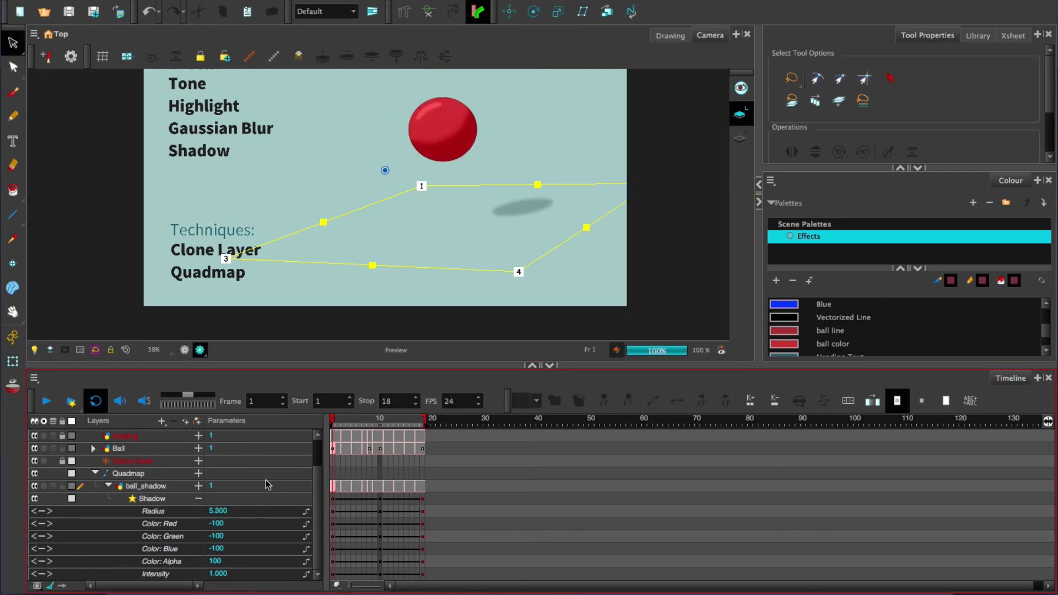
left_click_drag(217, 514, 360, 512)
left_click_drag(220, 575, 215, 570)
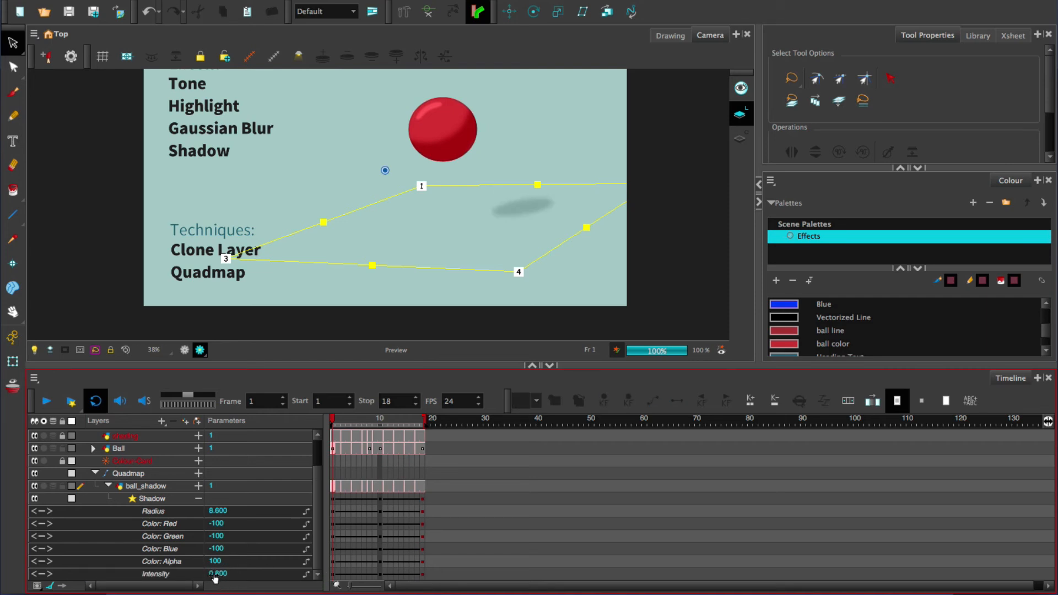
Step: Scrub through the shadow's animation, set its Radius to 8.6 at frame 18, and compare its Intensity there with frame 1
mouse_move(342, 423)
left_mouse_down()
mouse_move(369, 421)
mouse_move(326, 421)
left_mouse_up()
left_click_drag(377, 423, 326, 422)
left_click(421, 422)
double_click(216, 513)
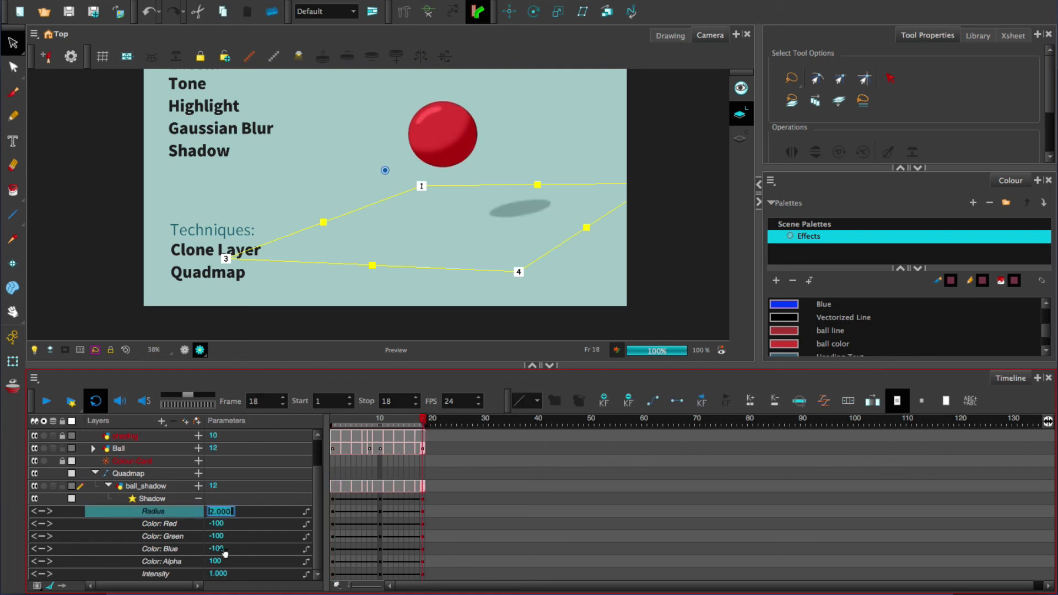
type("8.6")
key("Return")
left_click(220, 574)
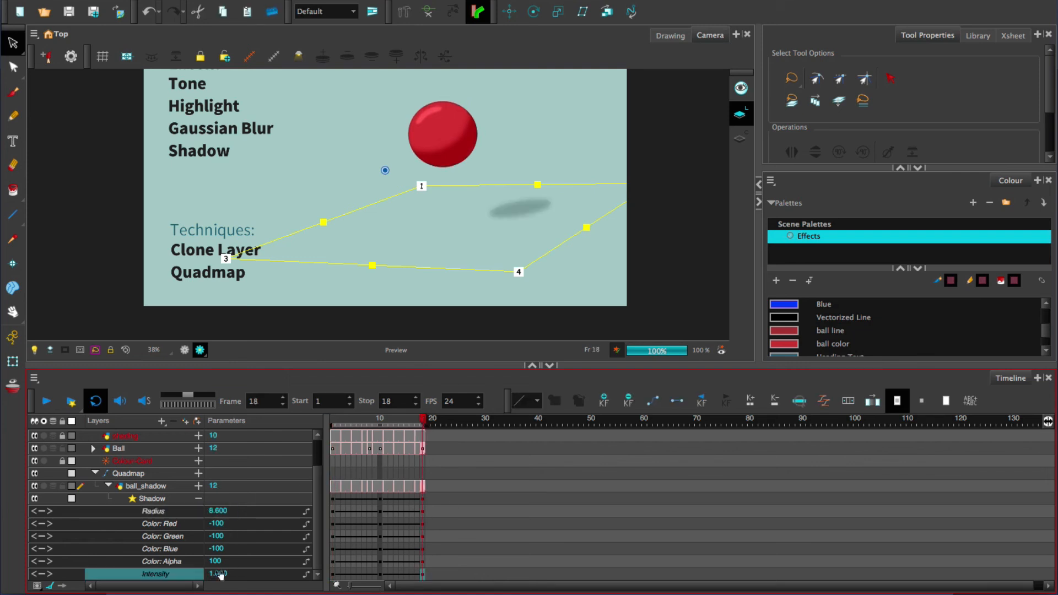
left_click(335, 423)
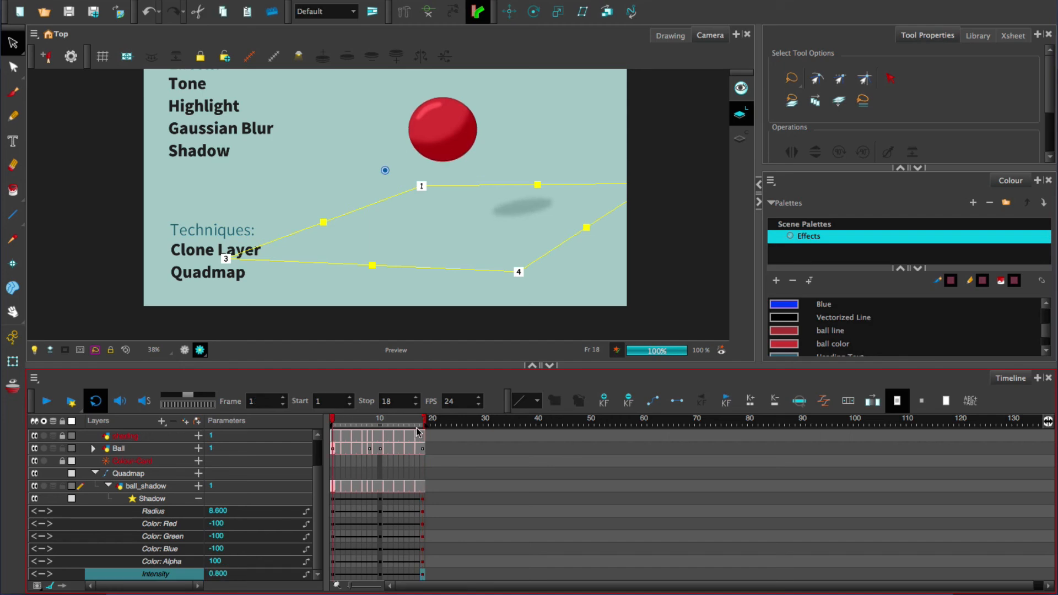